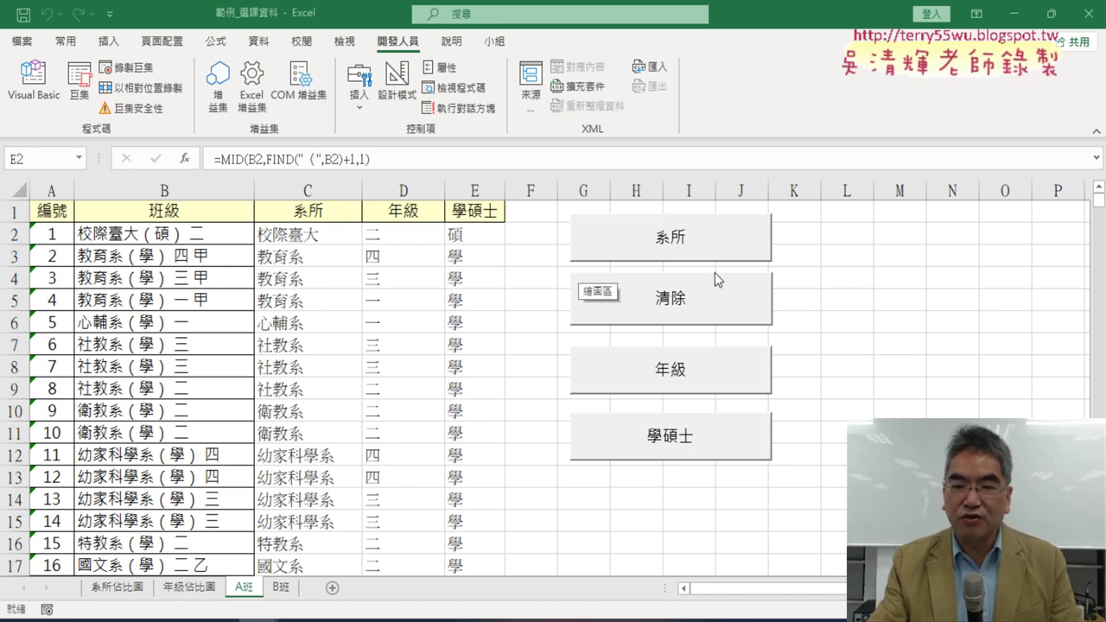
Pick 系所 from the Macros list and open its code in the VBA editor.
{"action": "left_click", "coordinate": [83, 92]}
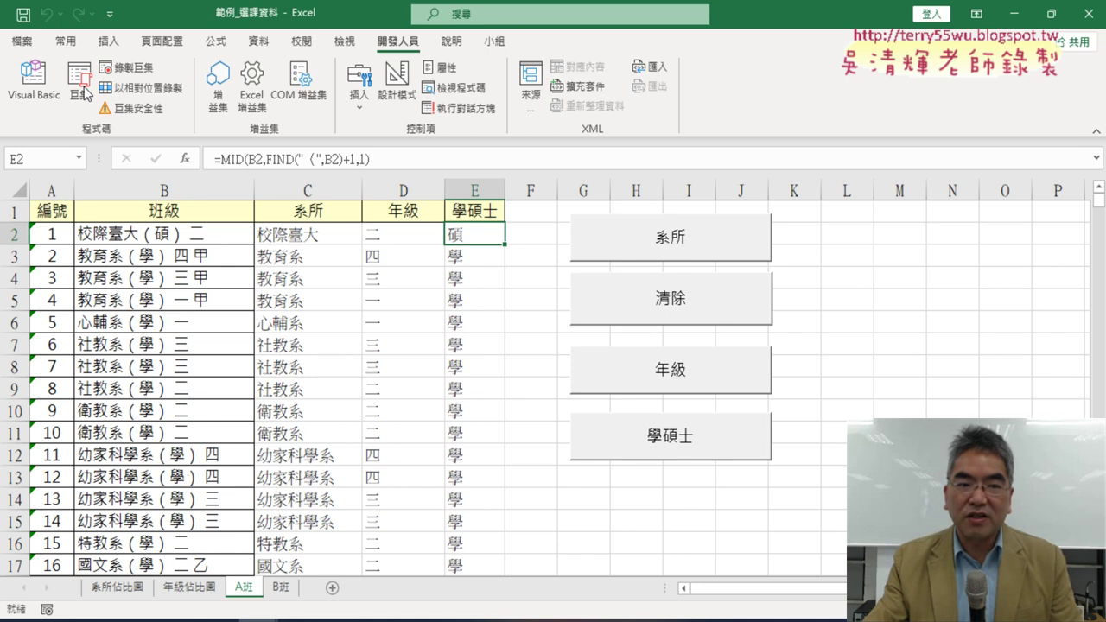
{"action": "left_click", "coordinate": [83, 92]}
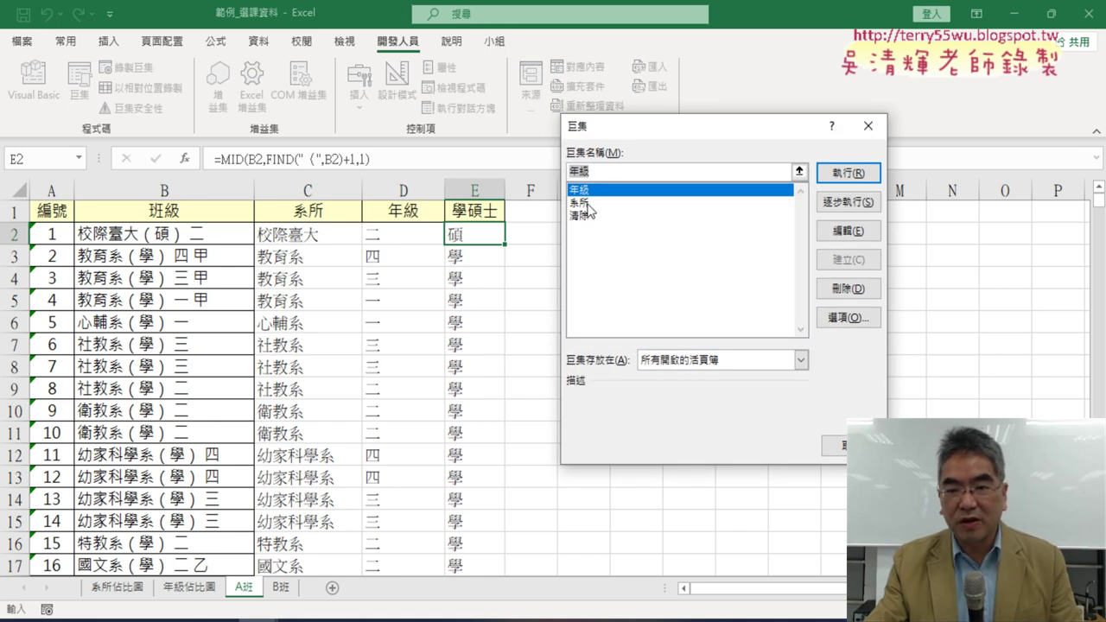
{"action": "left_click", "coordinate": [579, 203]}
{"action": "left_click", "coordinate": [848, 231]}
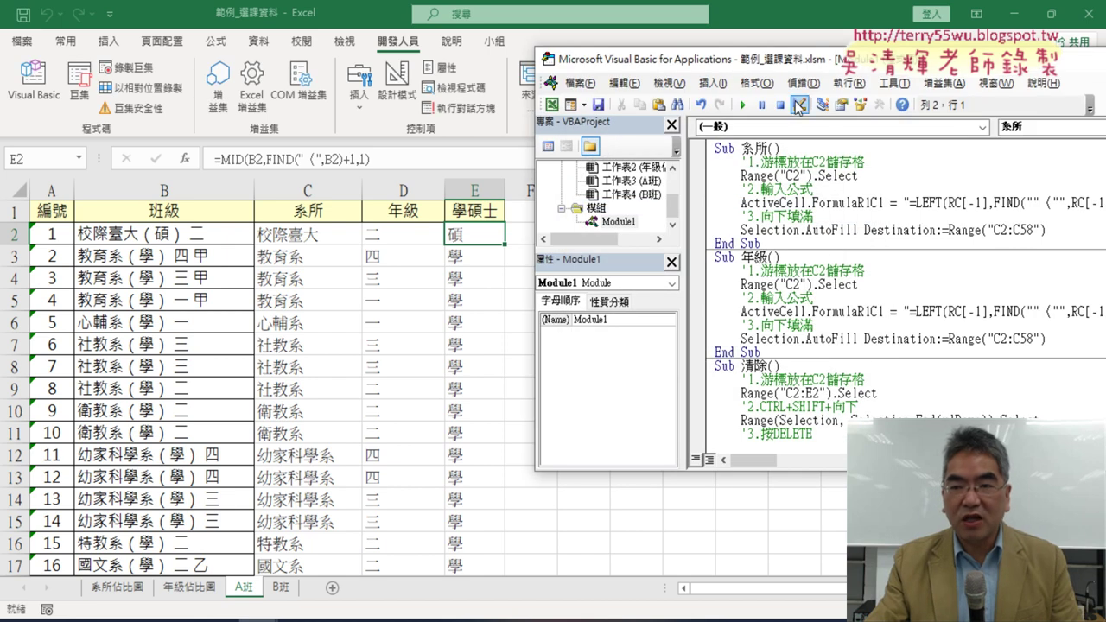
{"action": "left_click_drag", "start_coordinate": [787, 66], "coordinate": [764, 63]}
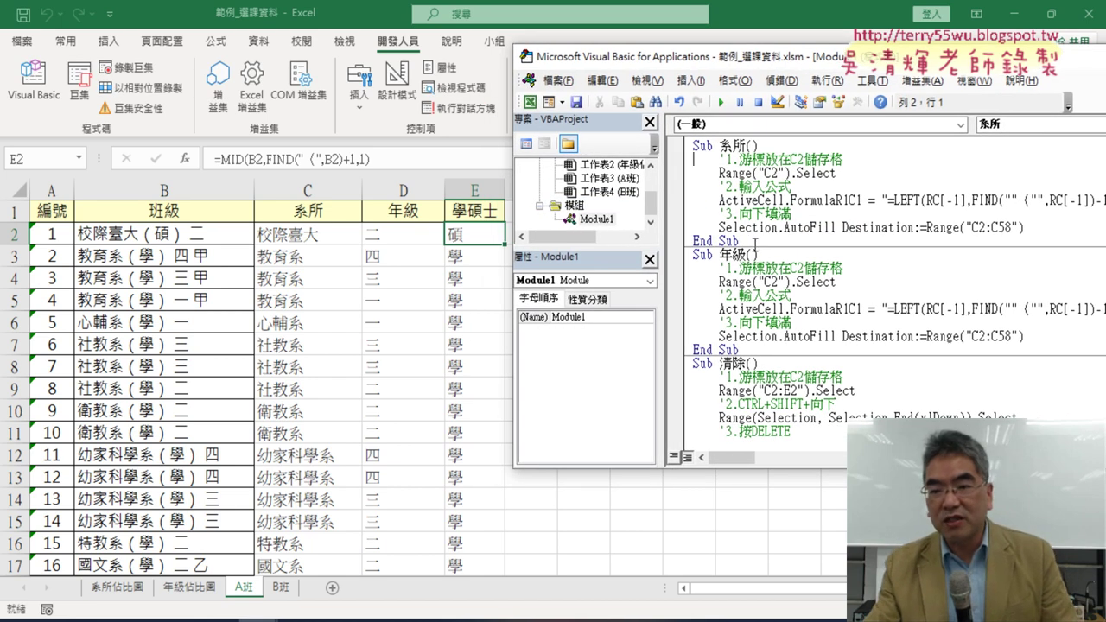
{"action": "left_click_drag", "start_coordinate": [753, 243], "coordinate": [694, 145]}
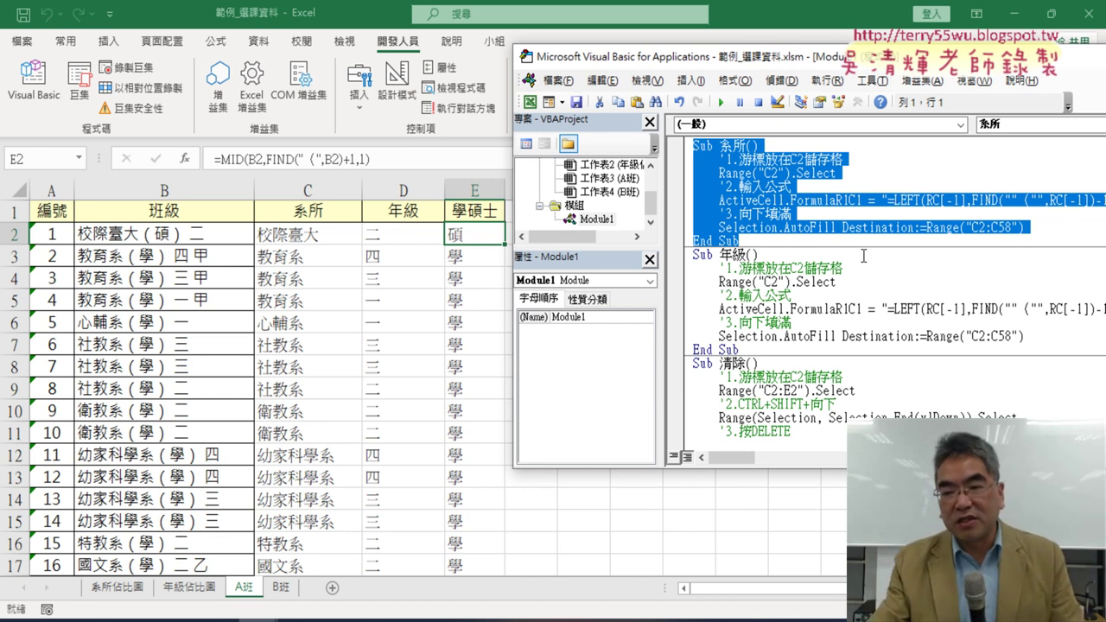
{"action": "mouse_move", "coordinate": [843, 229]}
{"action": "left_mouse_down"}
{"action": "mouse_move", "coordinate": [786, 341]}
{"action": "mouse_move", "coordinate": [748, 252]}
{"action": "mouse_move", "coordinate": [748, 147]}
{"action": "mouse_move", "coordinate": [691, 147]}
{"action": "left_mouse_up"}
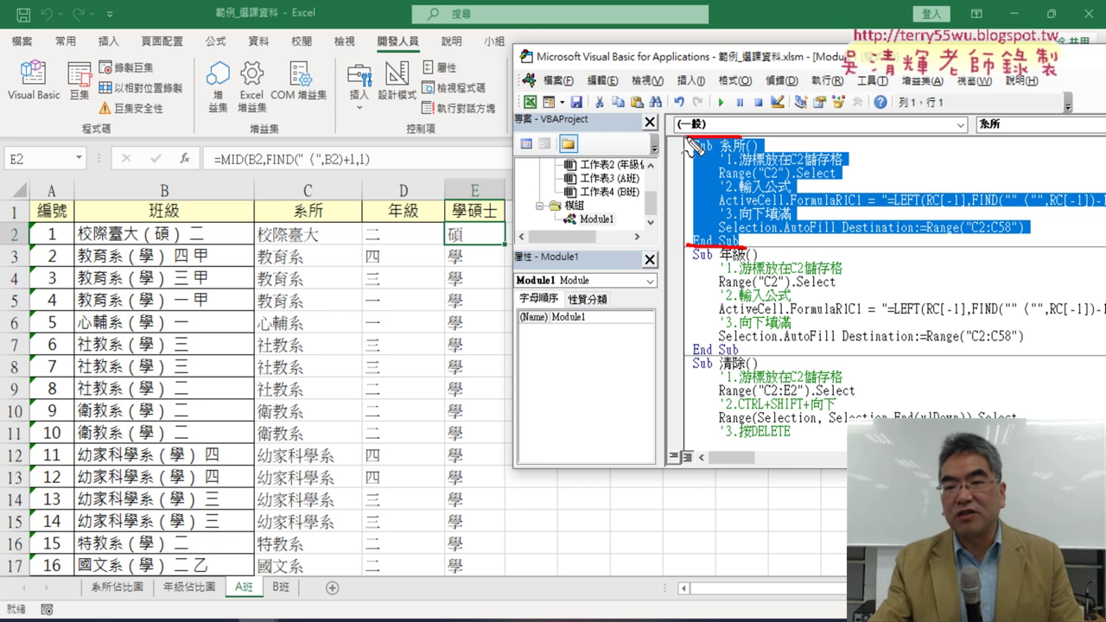
{"action": "mouse_move", "coordinate": [692, 147]}
{"action": "left_mouse_down"}
{"action": "mouse_move", "coordinate": [704, 160]}
{"action": "mouse_move", "coordinate": [722, 259]}
{"action": "mouse_move", "coordinate": [696, 159]}
{"action": "mouse_move", "coordinate": [710, 246]}
{"action": "left_mouse_up"}
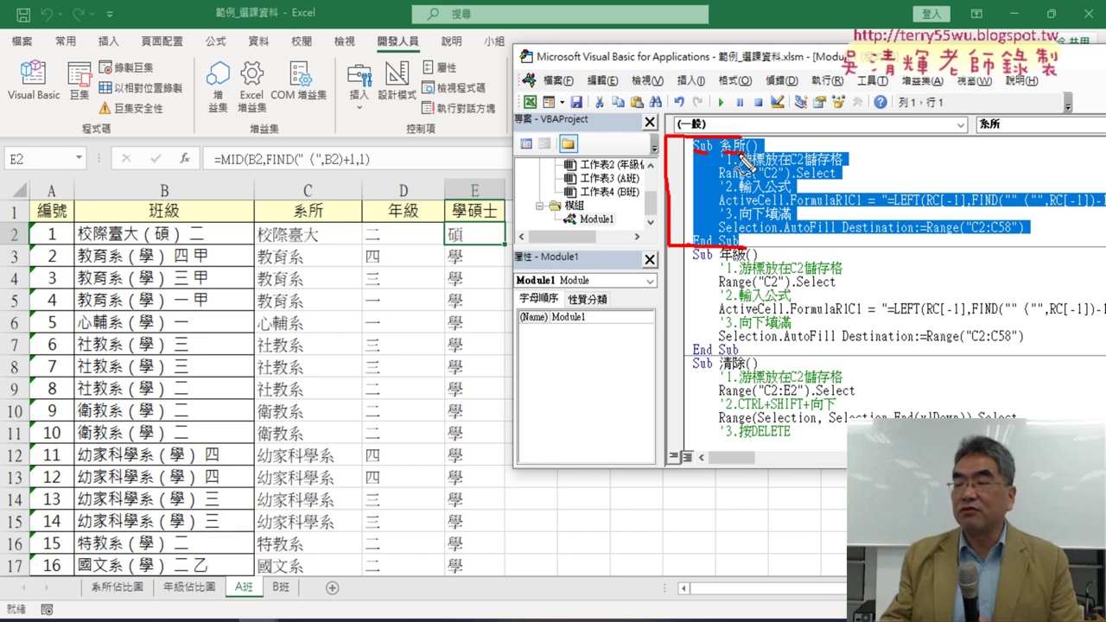
Delete the 系所 macro's End Sub, run it, and dismiss the 'End Sub expected' error.
{"action": "key", "text": "Escape"}
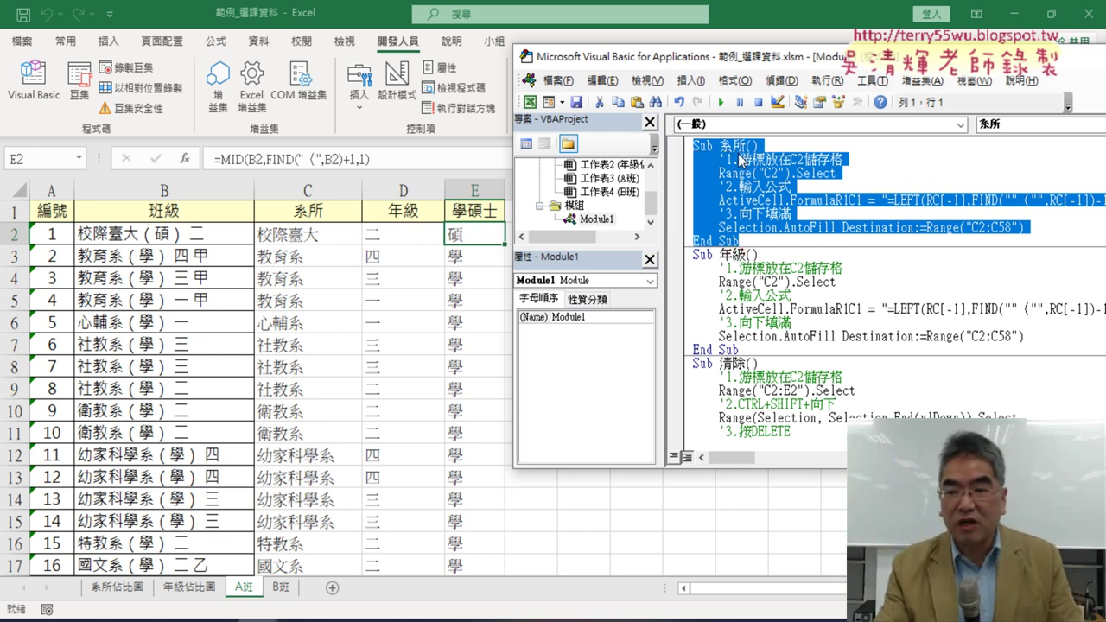
{"action": "left_click", "coordinate": [759, 242]}
{"action": "key", "text": "shift+Home"}
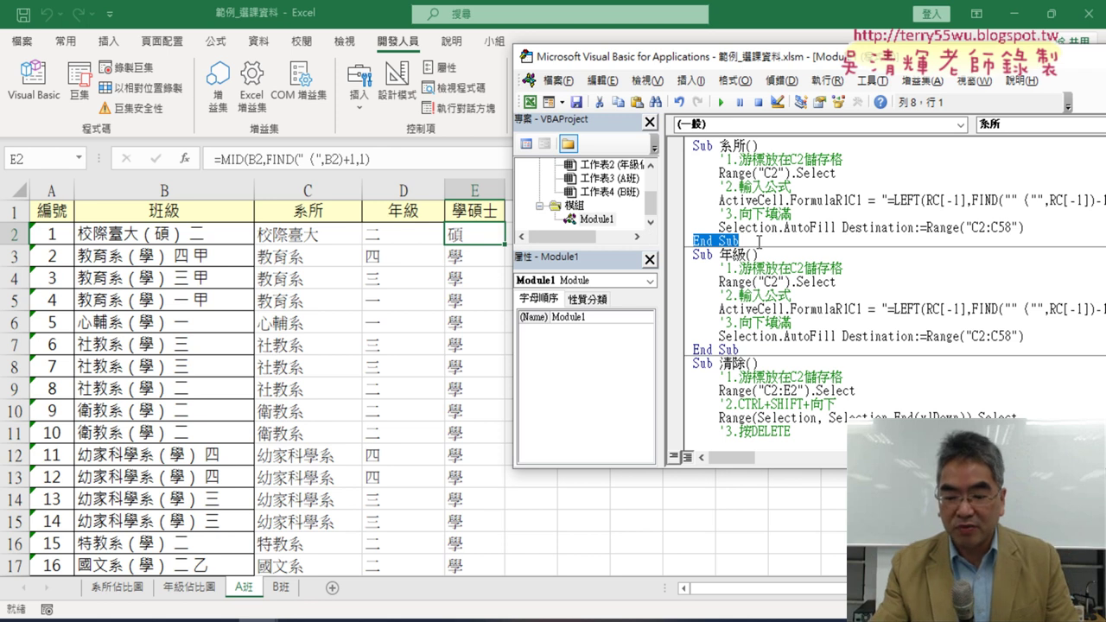
{"action": "key", "text": "Delete"}
{"action": "left_click", "coordinate": [775, 201]}
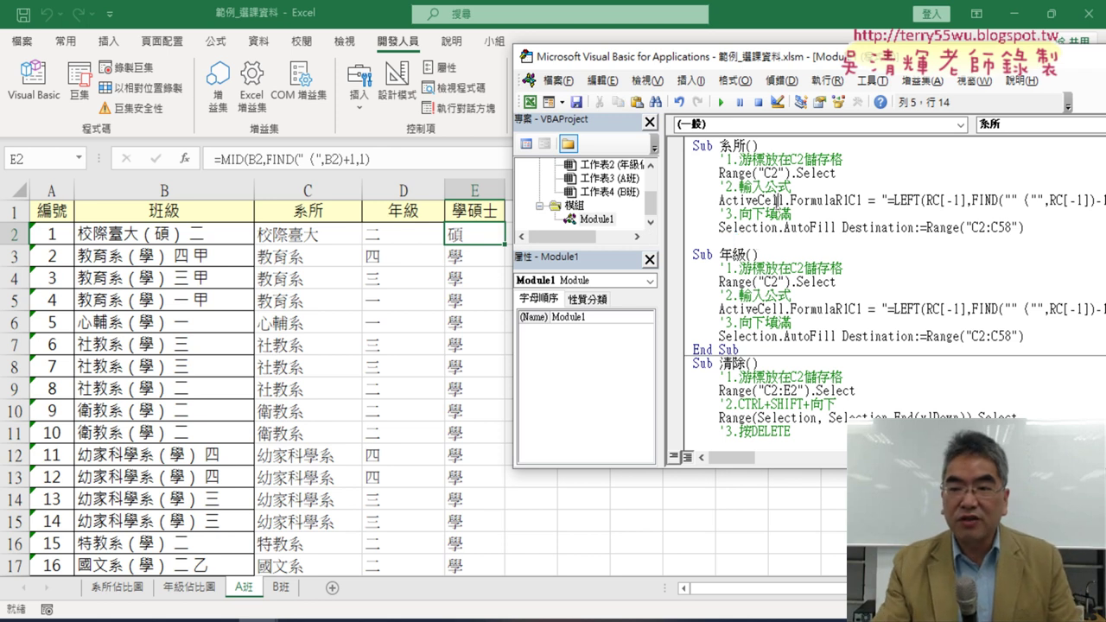
{"action": "left_click", "coordinate": [722, 104]}
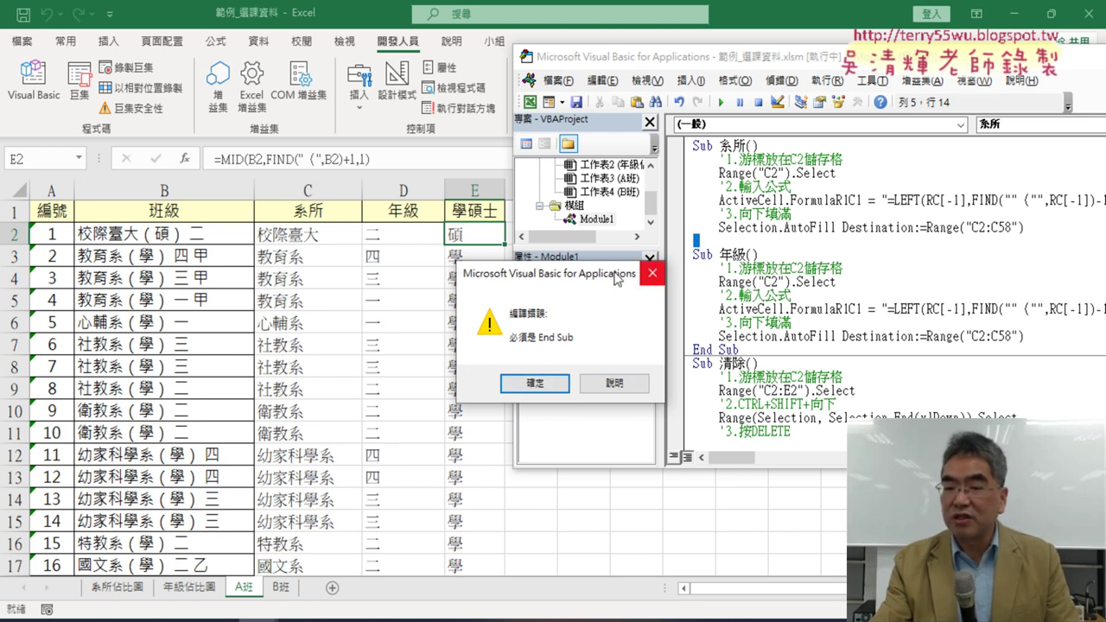
{"action": "left_click", "coordinate": [549, 387]}
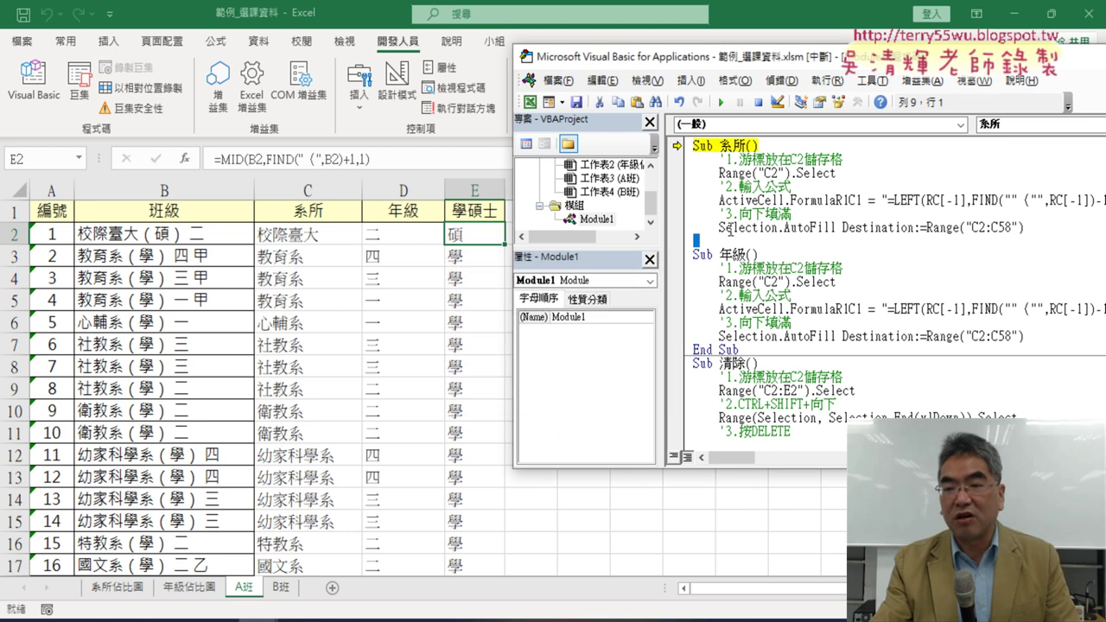
Copy an End Sub line back onto line 8 of 系所 and let the run finish.
{"action": "left_click_drag", "start_coordinate": [738, 349], "coordinate": [693, 350]}
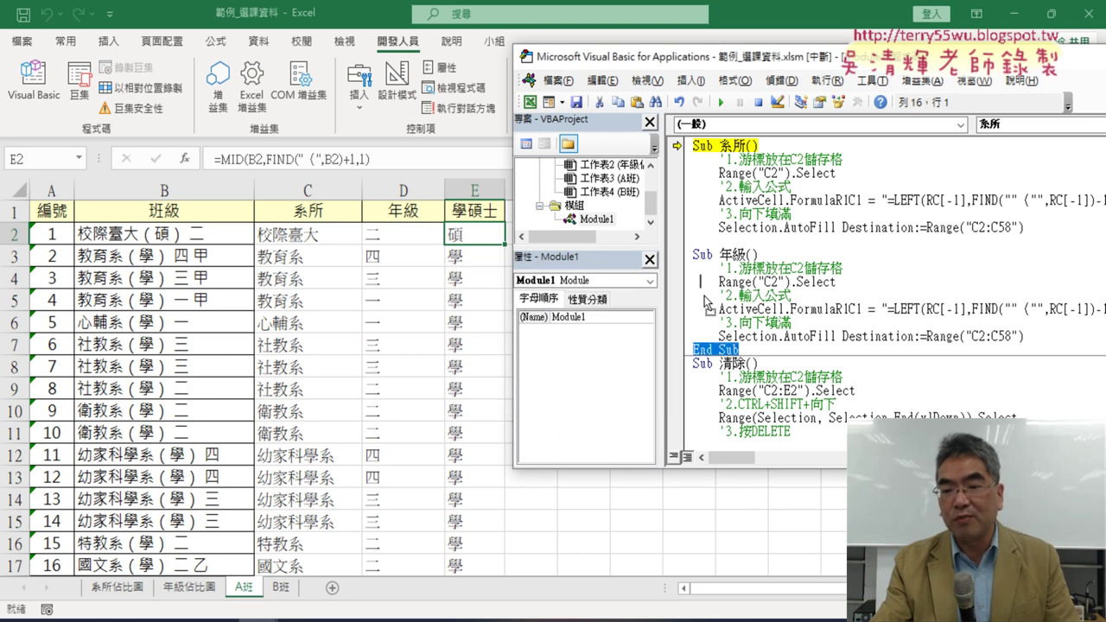
{"action": "key", "text": "ctrl+c"}
{"action": "left_click", "coordinate": [693, 242]}
{"action": "key", "text": "ctrl+v"}
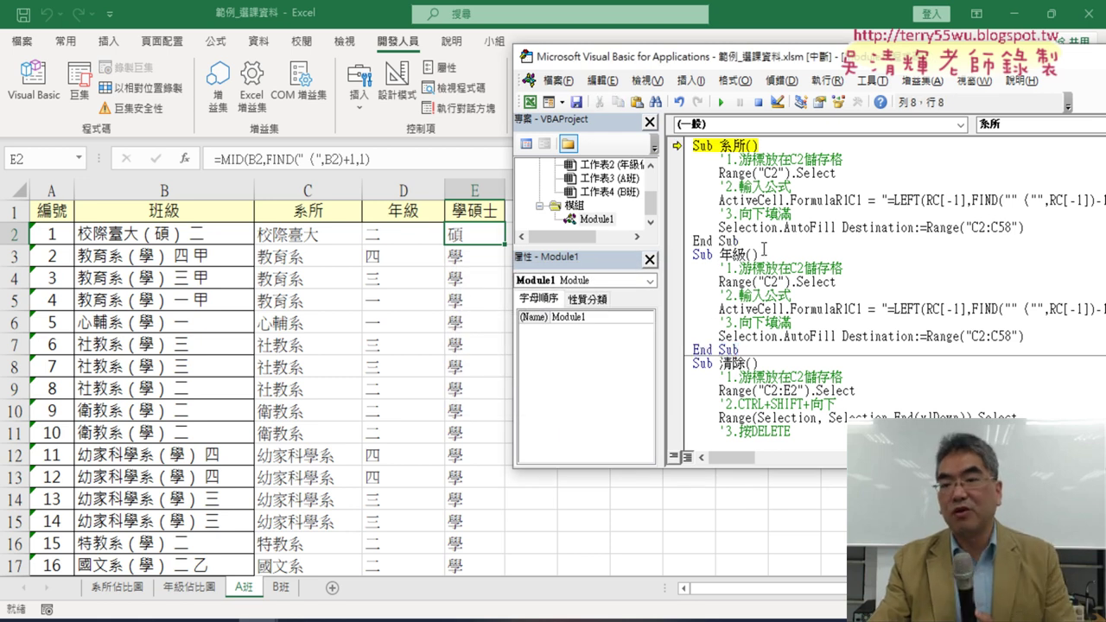
{"action": "left_click", "coordinate": [719, 103]}
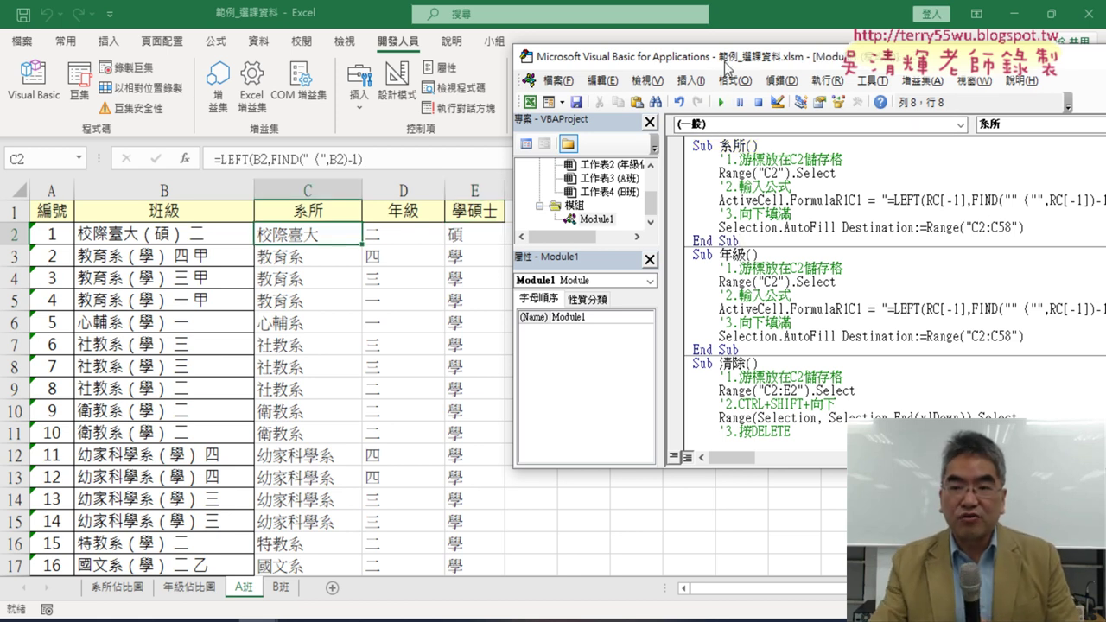
Change Range("C2") to Range("D2") at the start of the 年級 macro.
{"action": "left_click_drag", "start_coordinate": [737, 57], "coordinate": [706, 37]}
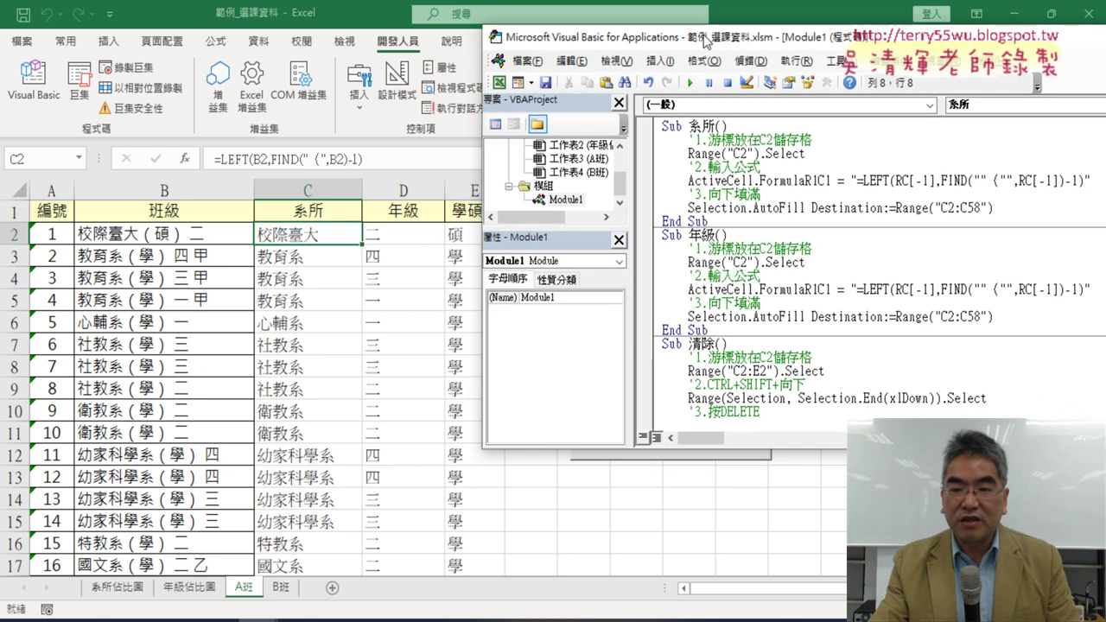
{"action": "left_click_drag", "start_coordinate": [717, 331], "coordinate": [658, 237]}
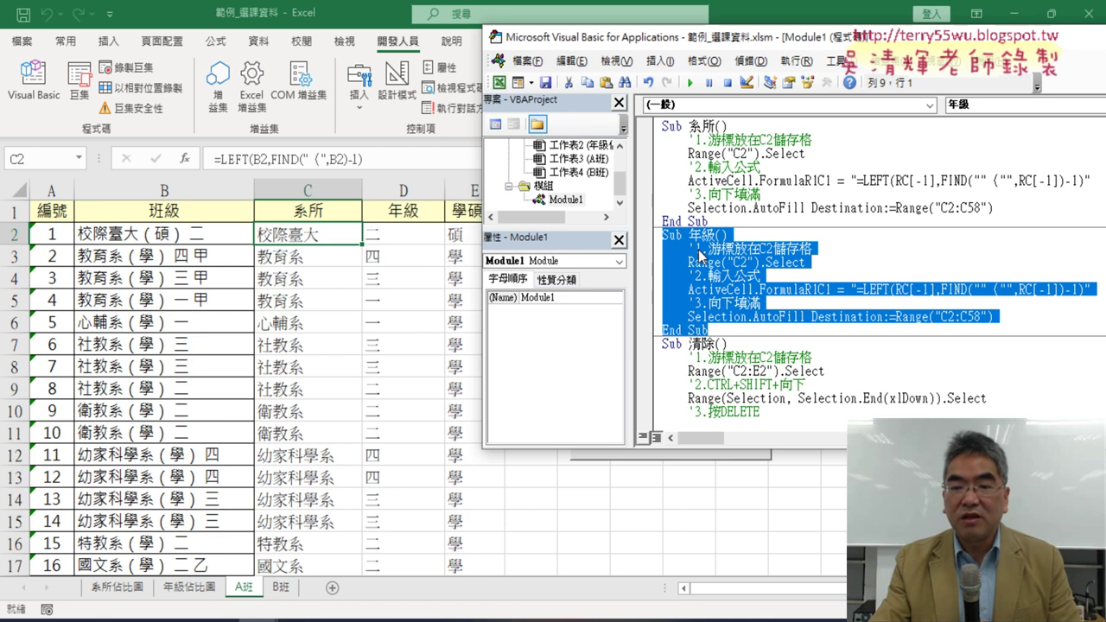
{"action": "left_click", "coordinate": [749, 277]}
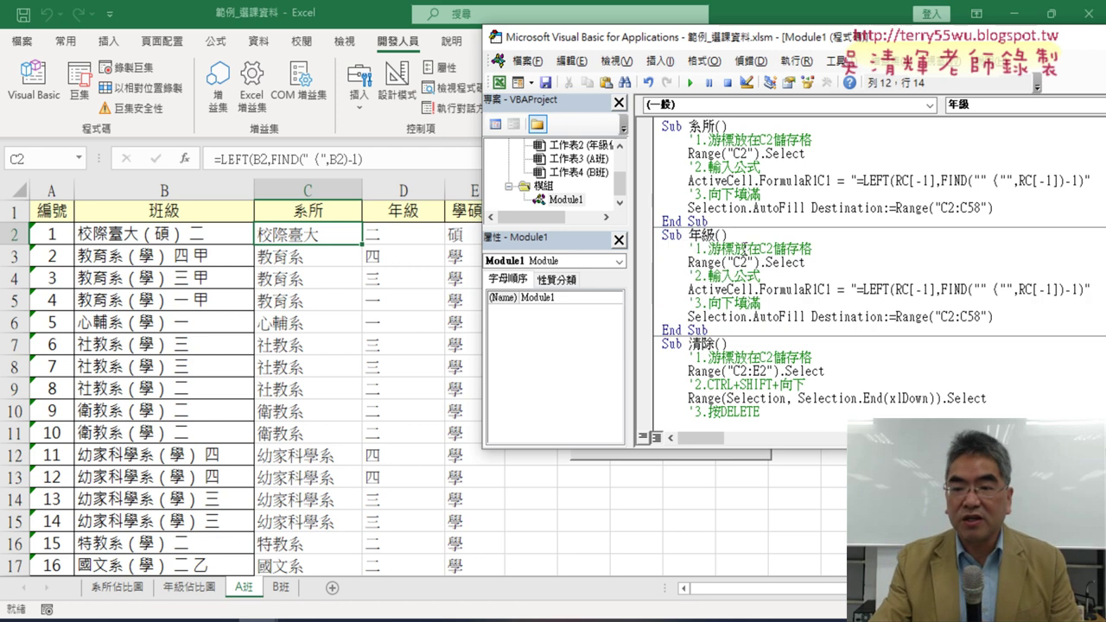
{"action": "key", "text": "BackSpace"}
{"action": "type", "text": "D"}
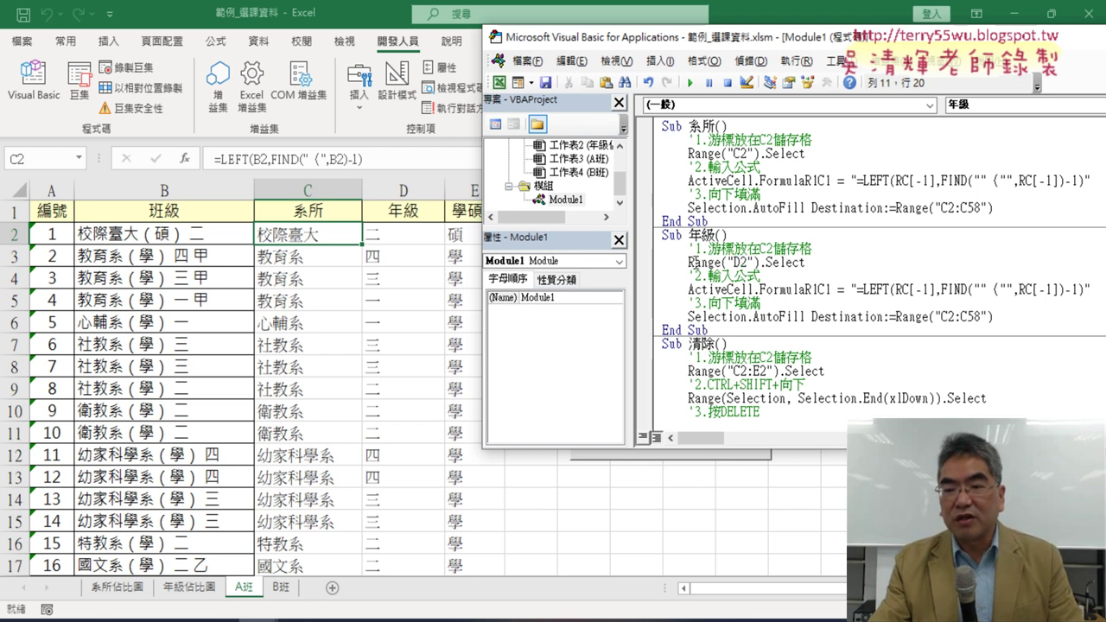
Highlight the Range("D2") reference and the ActiveCell keyword in the 年級 code.
{"action": "left_click_drag", "start_coordinate": [689, 262], "coordinate": [756, 263]}
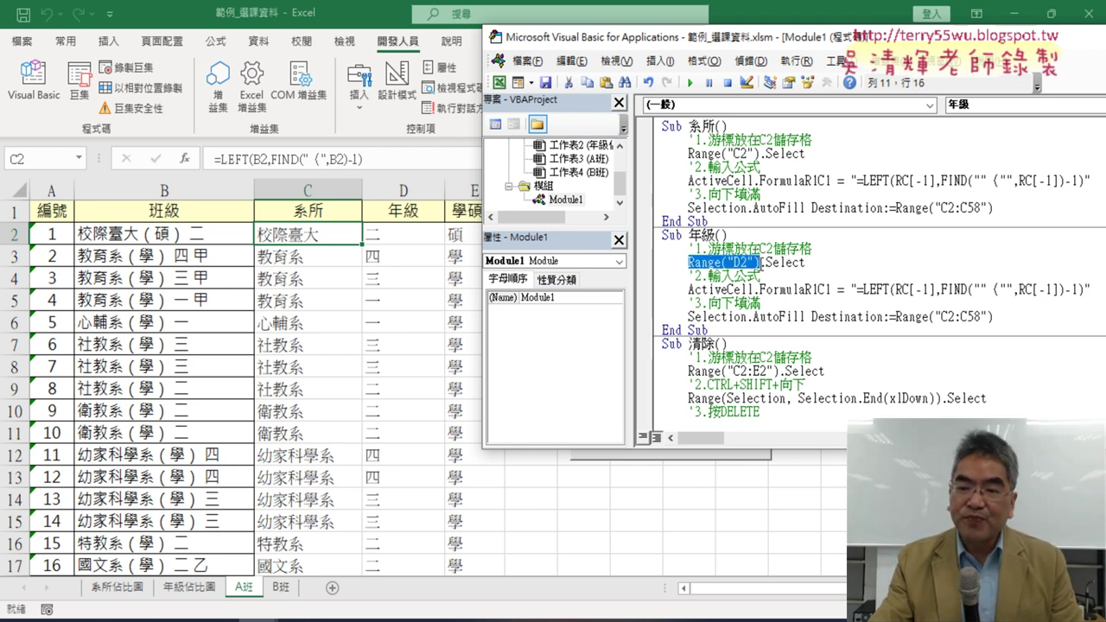
{"action": "left_click", "coordinate": [802, 263]}
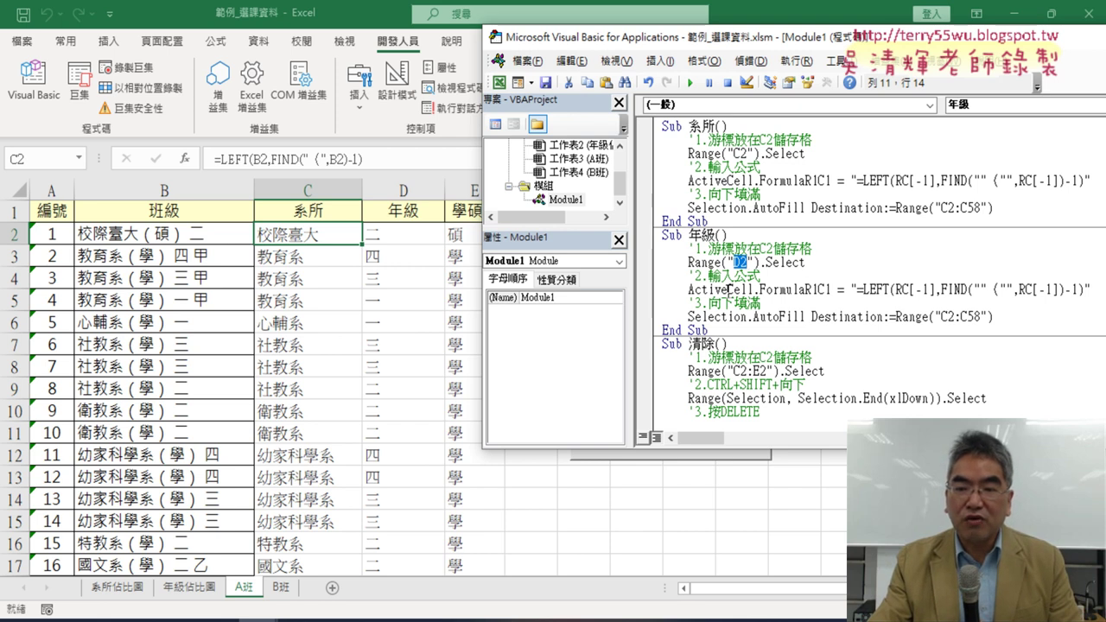
{"action": "left_click_drag", "start_coordinate": [689, 292], "coordinate": [735, 291]}
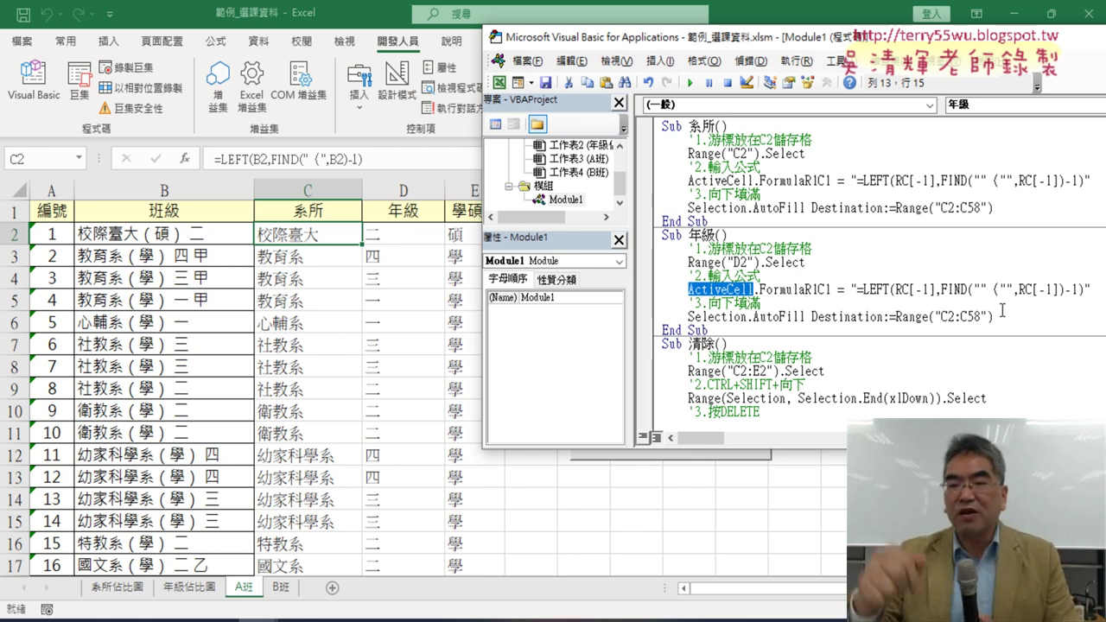
{"action": "left_click", "coordinate": [727, 290]}
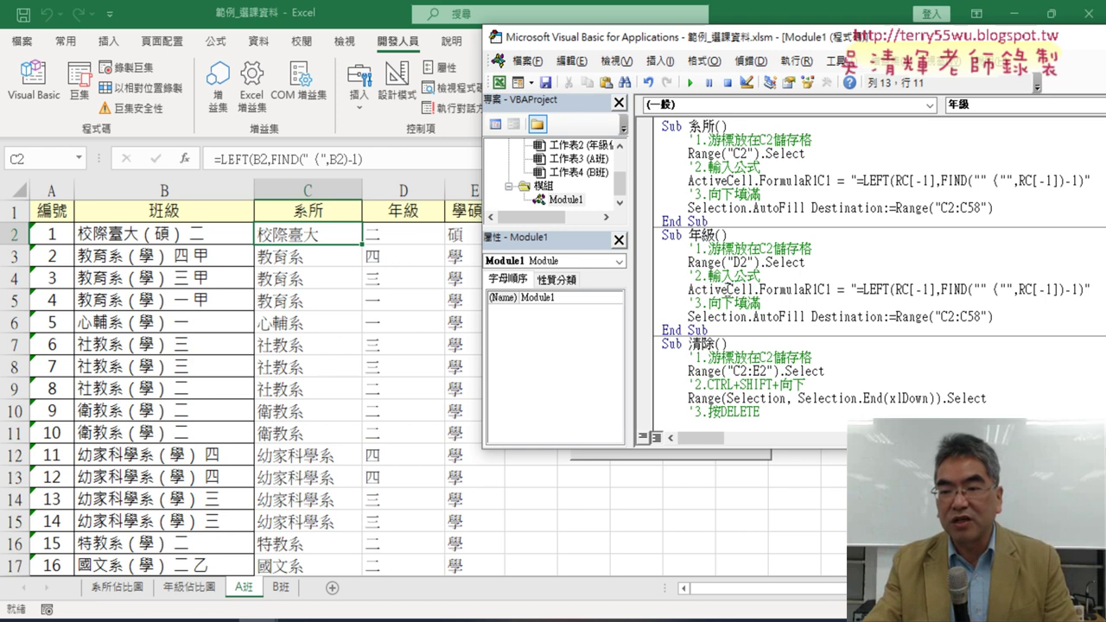
{"action": "left_click_drag", "start_coordinate": [729, 290], "coordinate": [755, 290]}
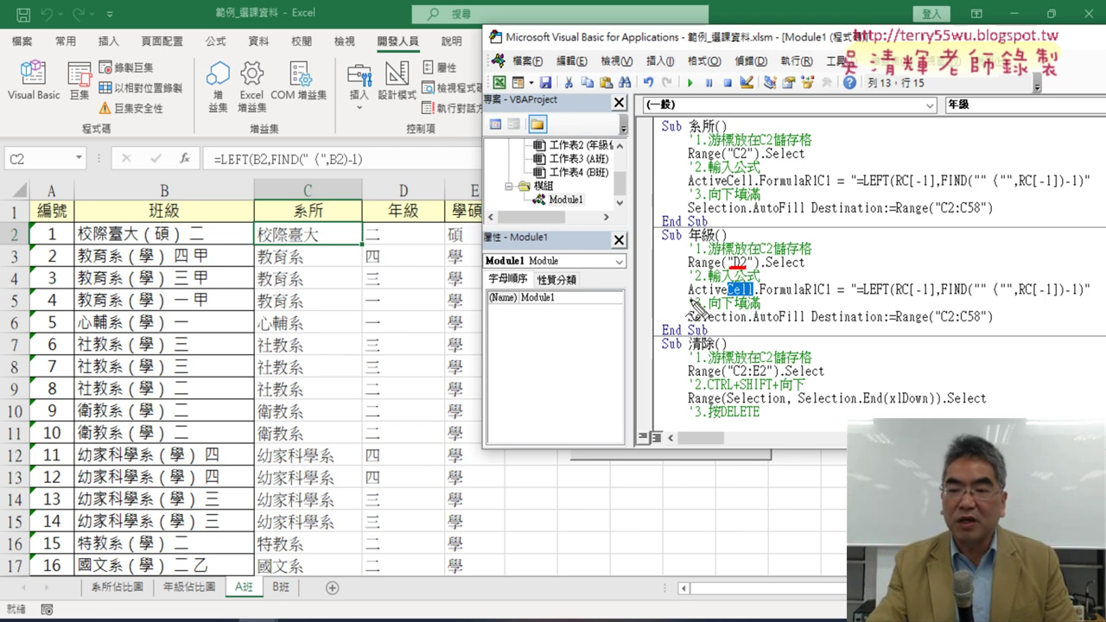
{"action": "left_click_drag", "start_coordinate": [692, 299], "coordinate": [748, 299]}
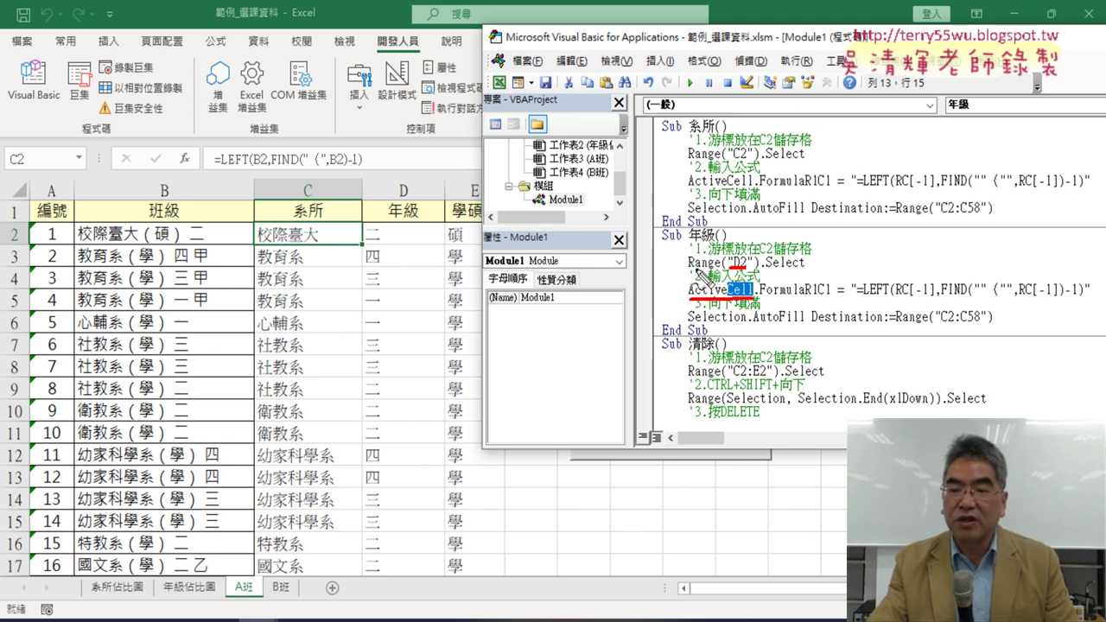
{"action": "left_click_drag", "start_coordinate": [687, 270], "coordinate": [753, 270]}
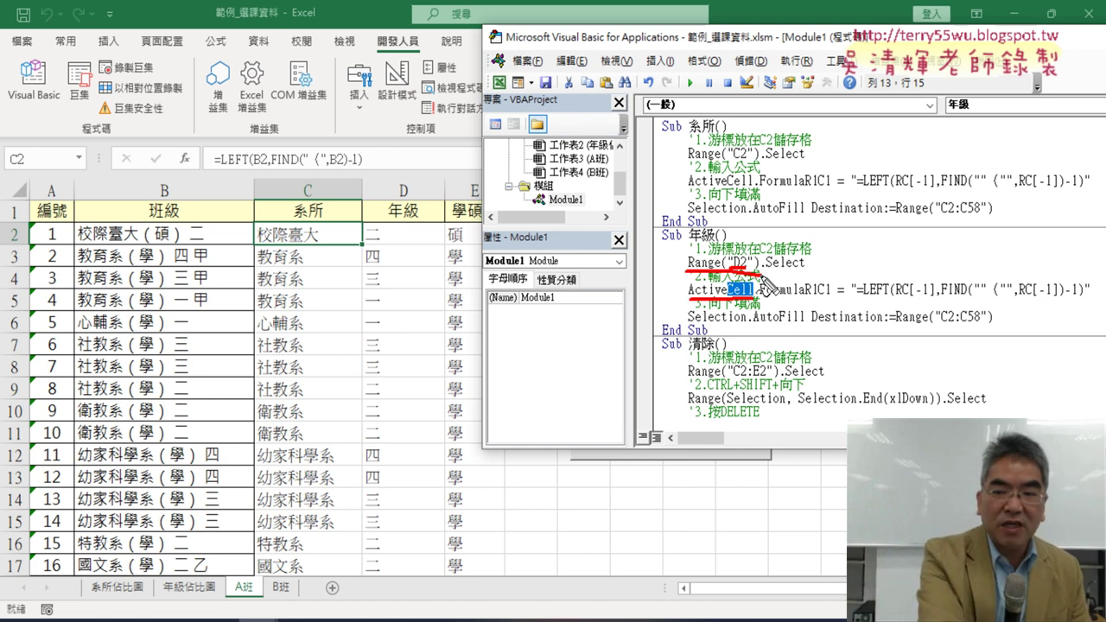
{"action": "key", "text": "Escape"}
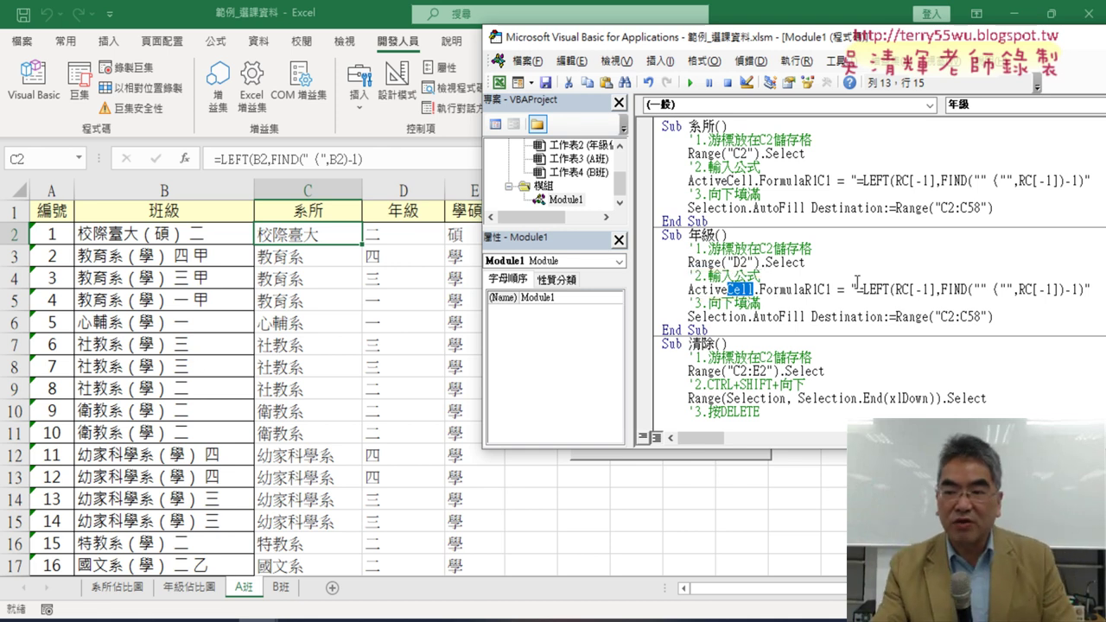
Highlight the FormulaR1C1 string, then view D2's =MID(B2,FIND(")",B2)+2,1) on the worksheet.
{"action": "left_click_drag", "start_coordinate": [857, 290], "coordinate": [1080, 290]}
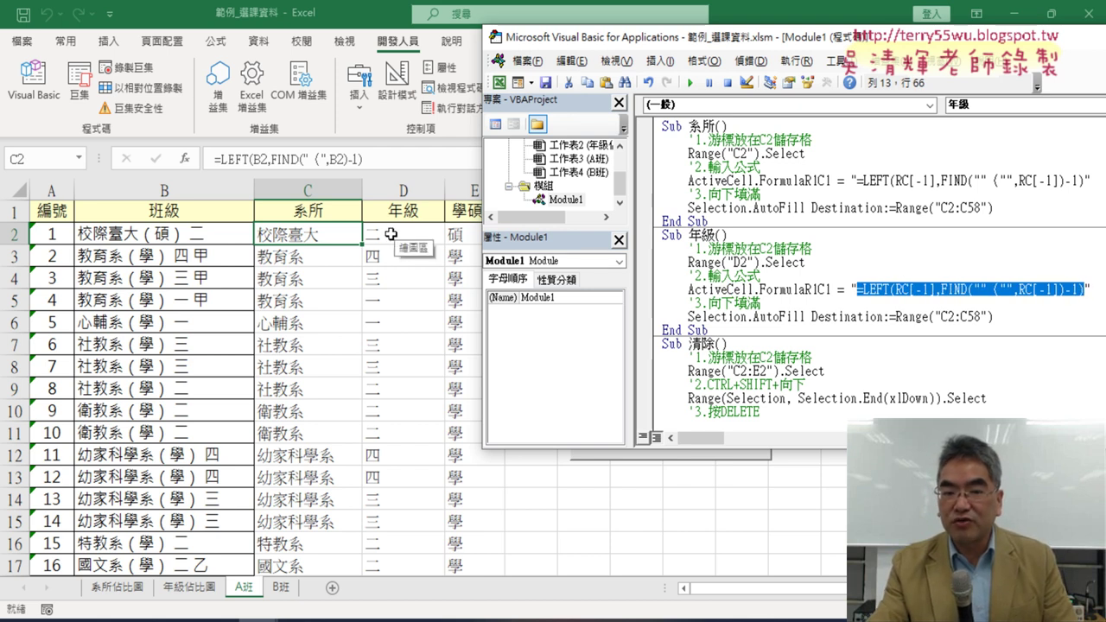
{"action": "left_click_drag", "start_coordinate": [761, 291], "coordinate": [1065, 292]}
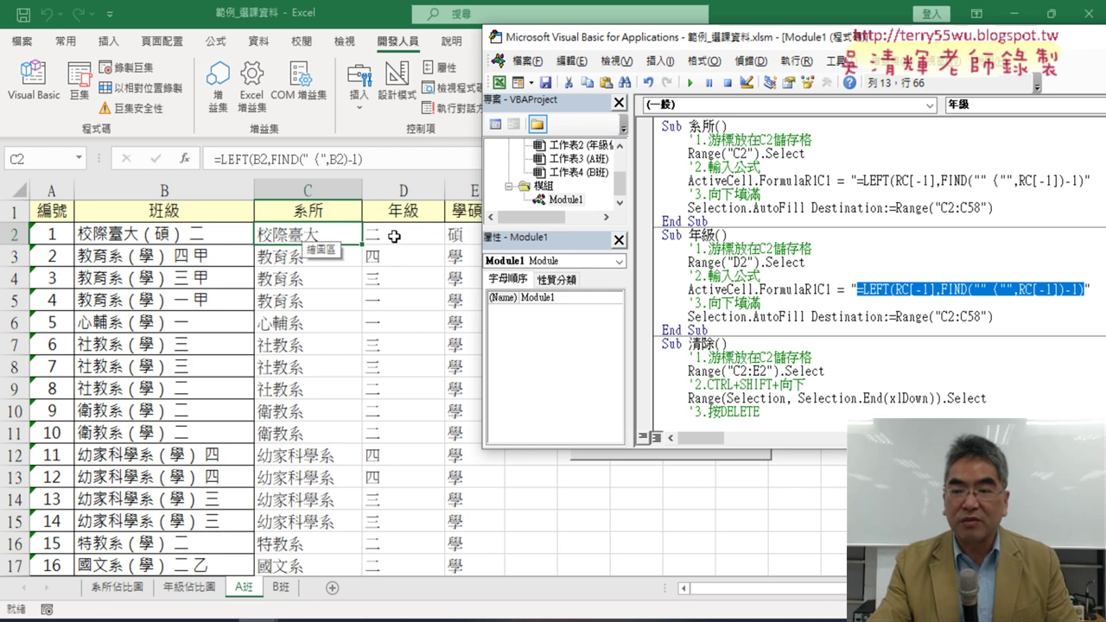
{"action": "left_click", "coordinate": [395, 236]}
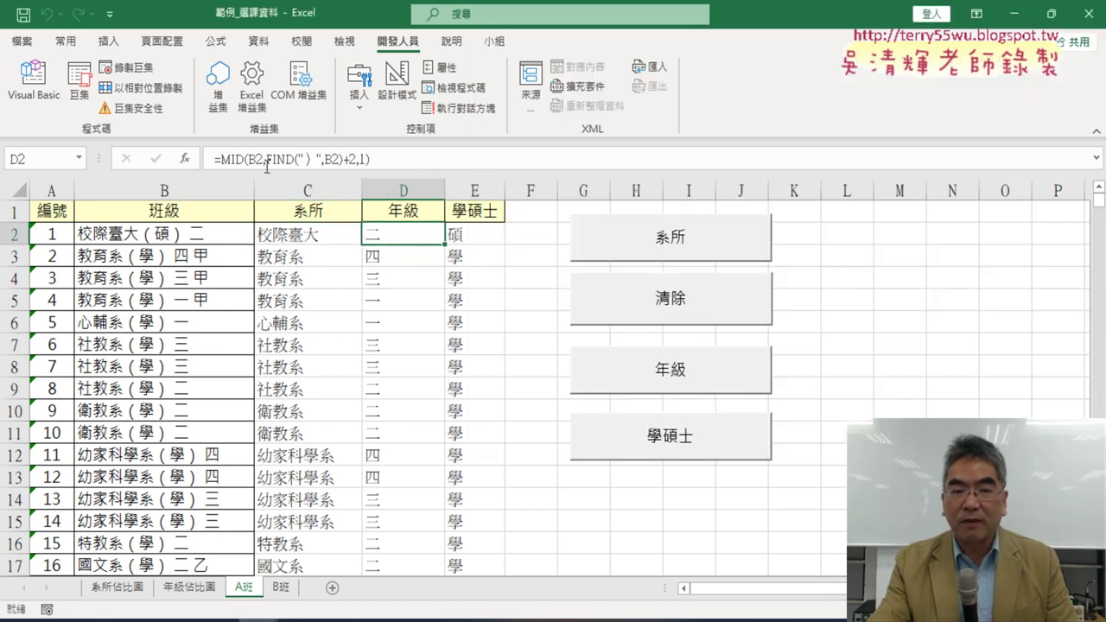
Copy D2's =MID(B2,FIND(")",B2)+2,1) from the formula bar and reopen Visual Basic.
{"action": "left_click_drag", "start_coordinate": [215, 159], "coordinate": [419, 164]}
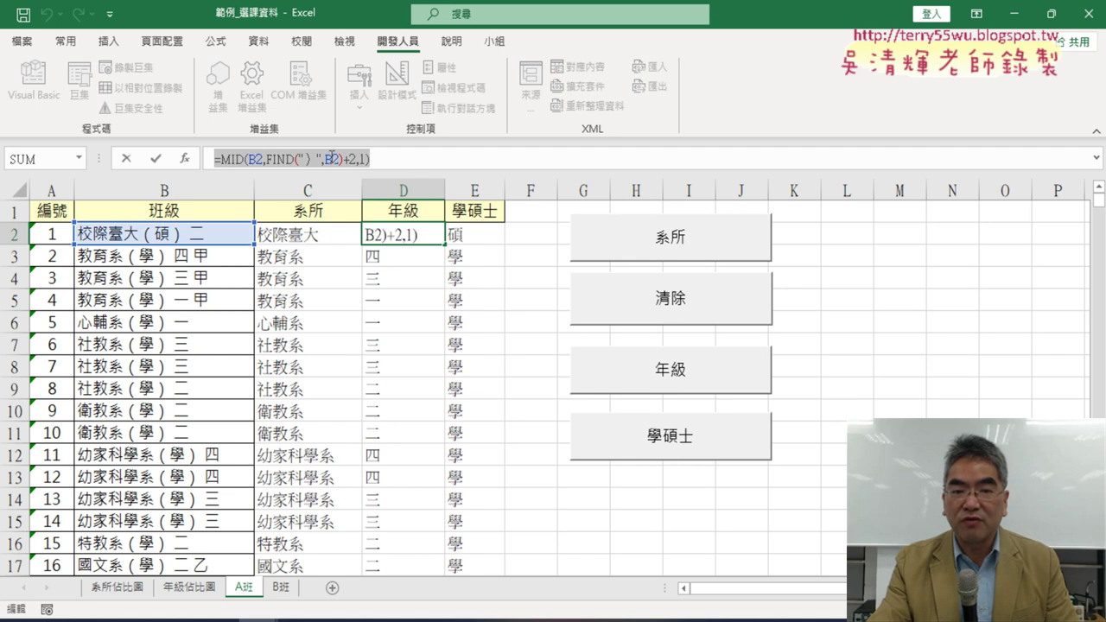
{"action": "right_click", "coordinate": [332, 157]}
{"action": "left_click", "coordinate": [380, 190]}
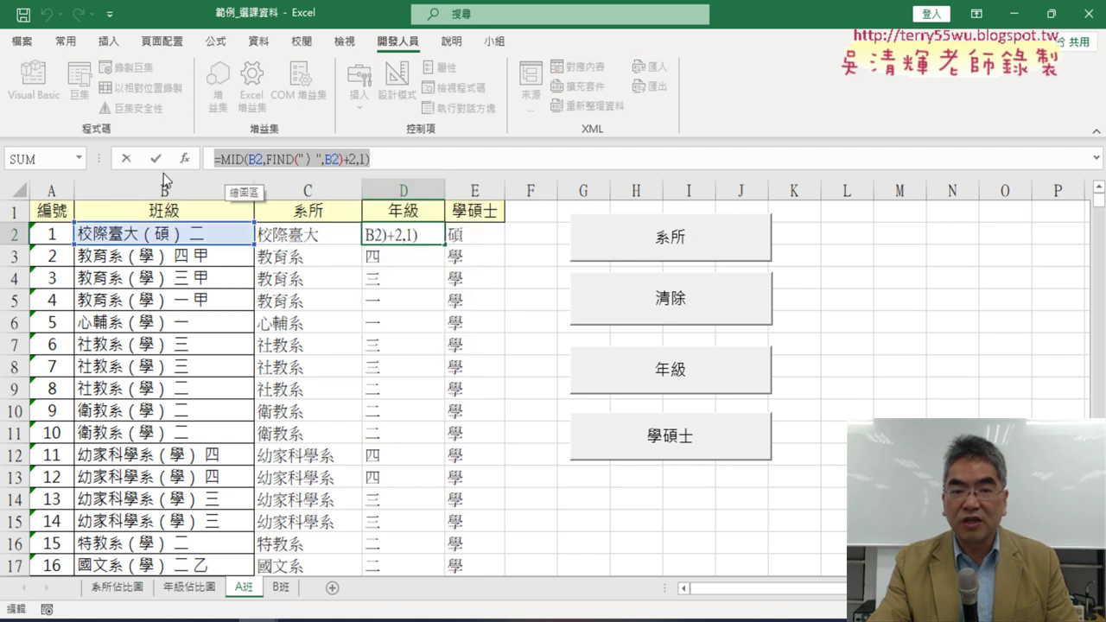
{"action": "left_click", "coordinate": [126, 159]}
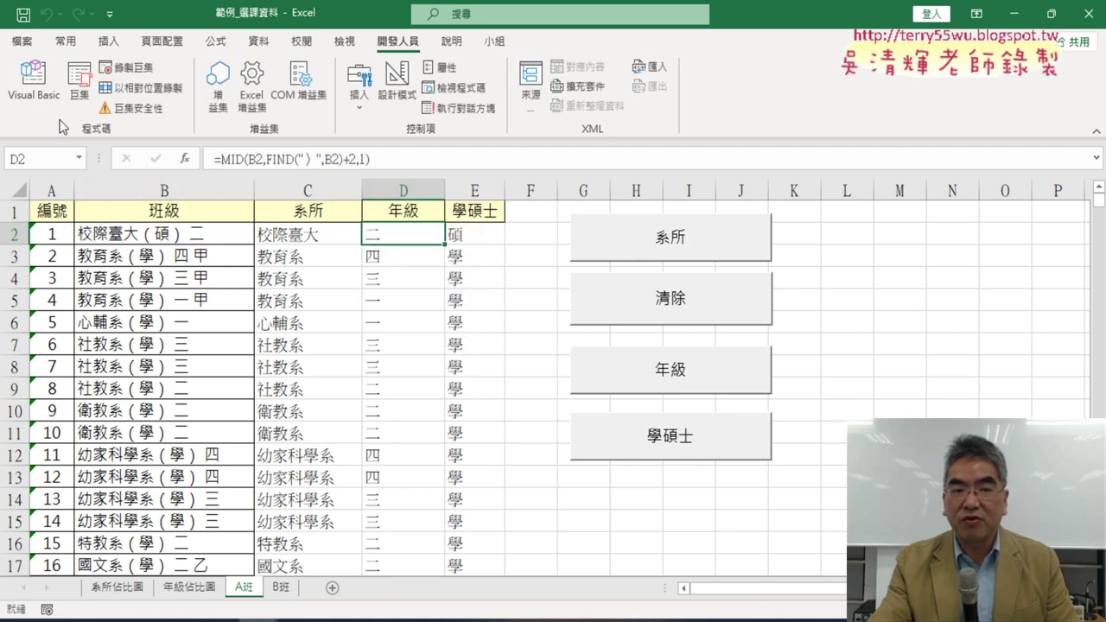
{"action": "left_click", "coordinate": [35, 86]}
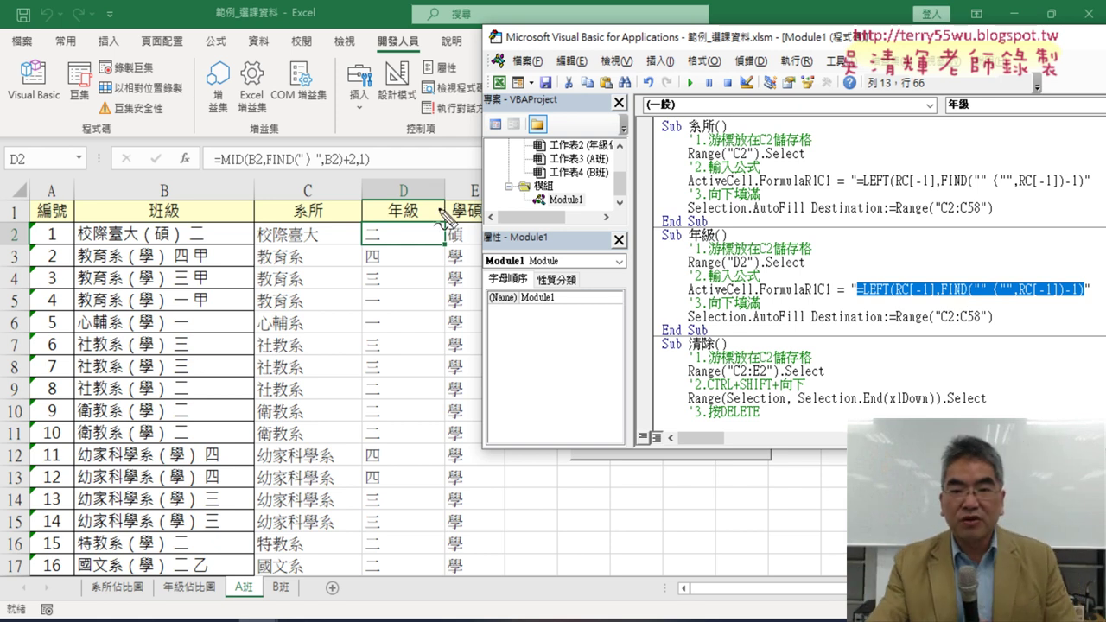
Compare the 年級 macro's LEFT/FIND formula string with D2's MID formula.
{"action": "left_click_drag", "start_coordinate": [295, 167], "coordinate": [305, 167]}
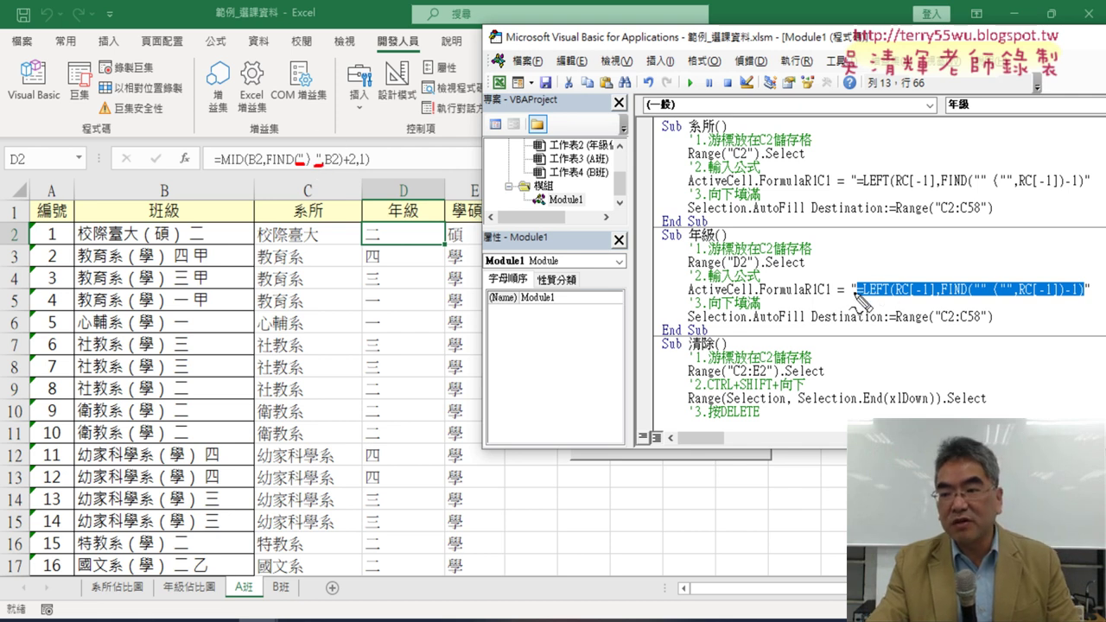
{"action": "left_click_drag", "start_coordinate": [853, 275], "coordinate": [855, 292]}
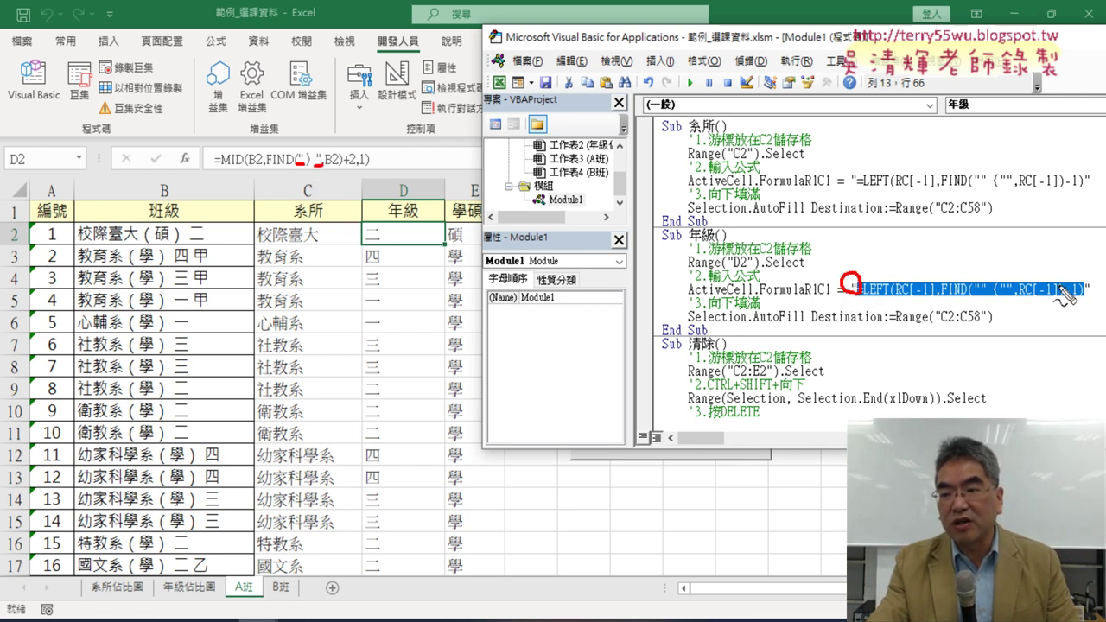
{"action": "left_click_drag", "start_coordinate": [1080, 273], "coordinate": [1085, 292]}
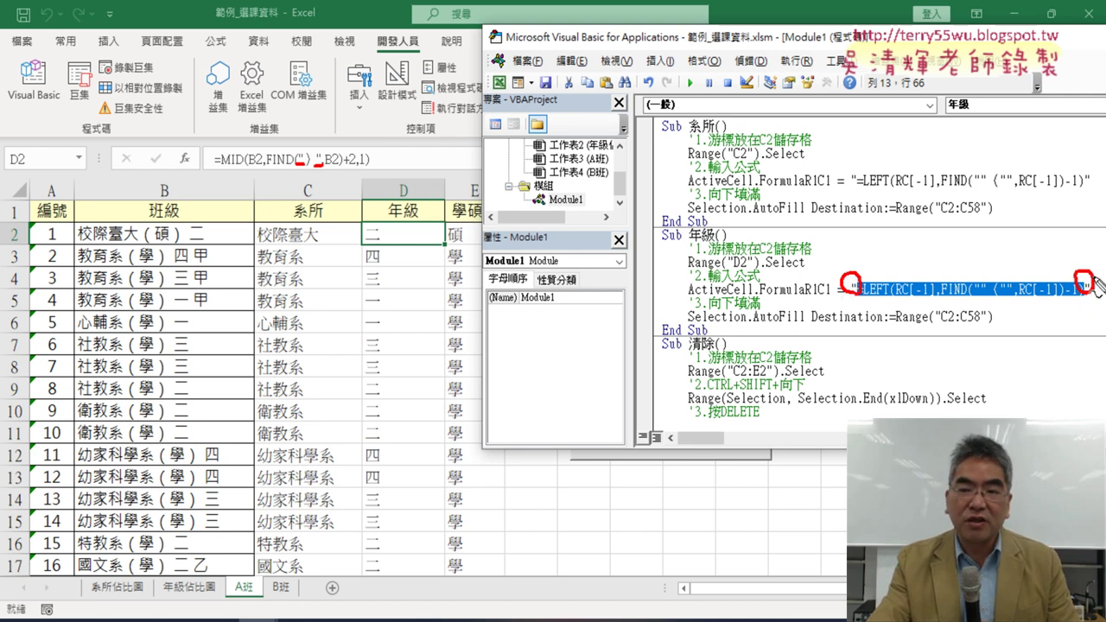
{"action": "left_click_drag", "start_coordinate": [214, 172], "coordinate": [373, 180]}
{"action": "mouse_move", "coordinate": [331, 142]}
{"action": "left_mouse_down"}
{"action": "mouse_move", "coordinate": [949, 251]}
{"action": "mouse_move", "coordinate": [965, 240]}
{"action": "left_mouse_up"}
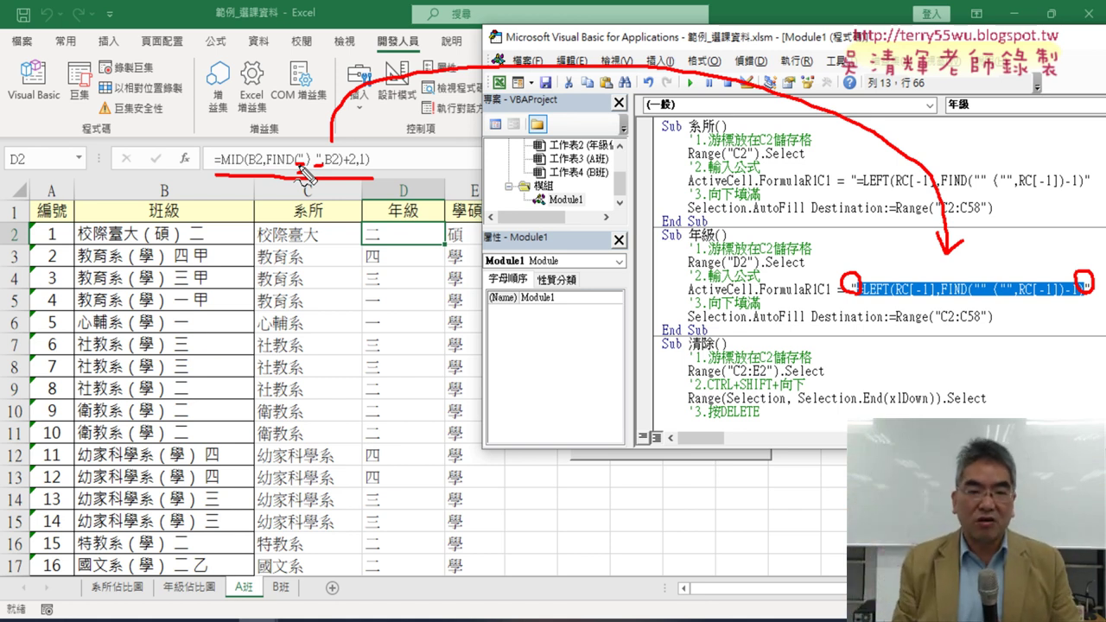
{"action": "key", "text": "Escape"}
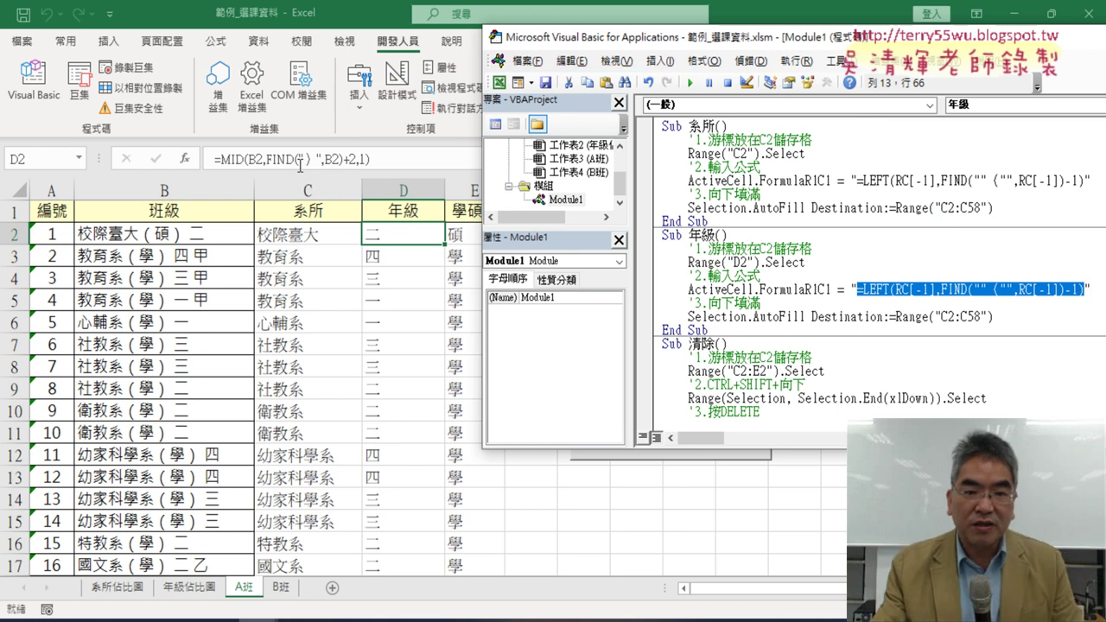
Copy D2's =MID(B2,FIND(")",B2)+2,1) formula from the formula bar.
{"action": "left_click", "coordinate": [216, 158]}
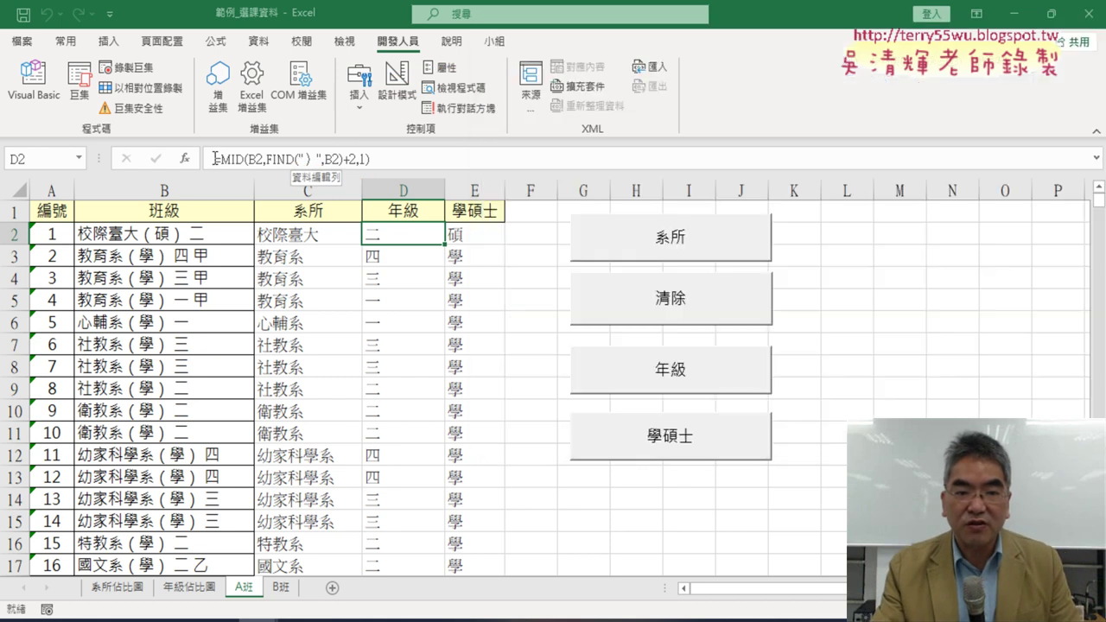
{"action": "left_click", "coordinate": [383, 159], "text": "shift"}
{"action": "right_click", "coordinate": [325, 164]}
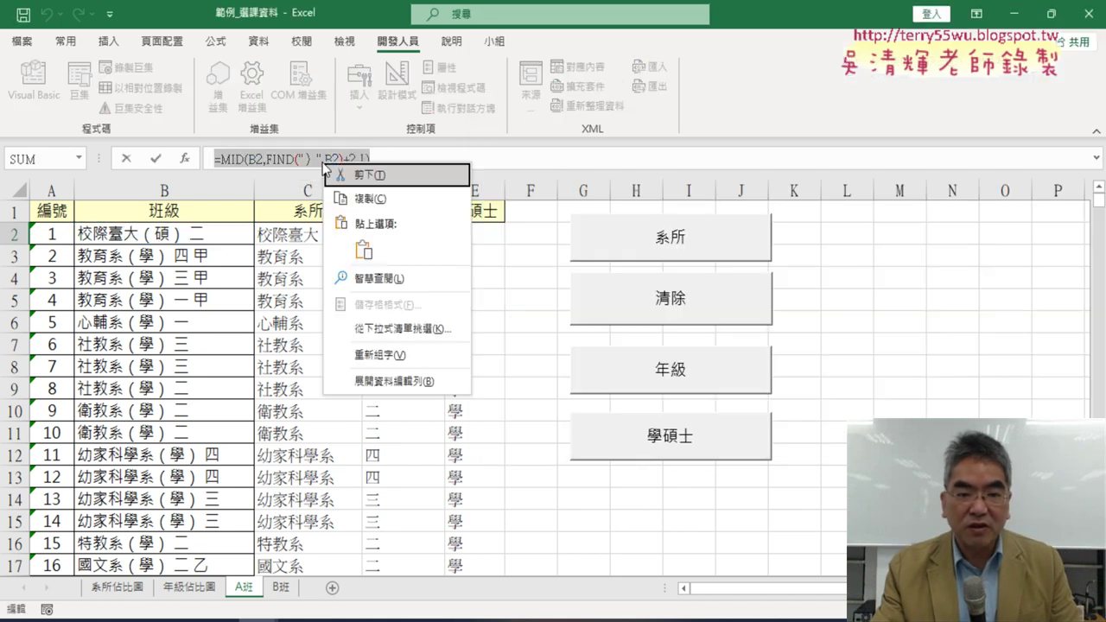
{"action": "left_click", "coordinate": [361, 199]}
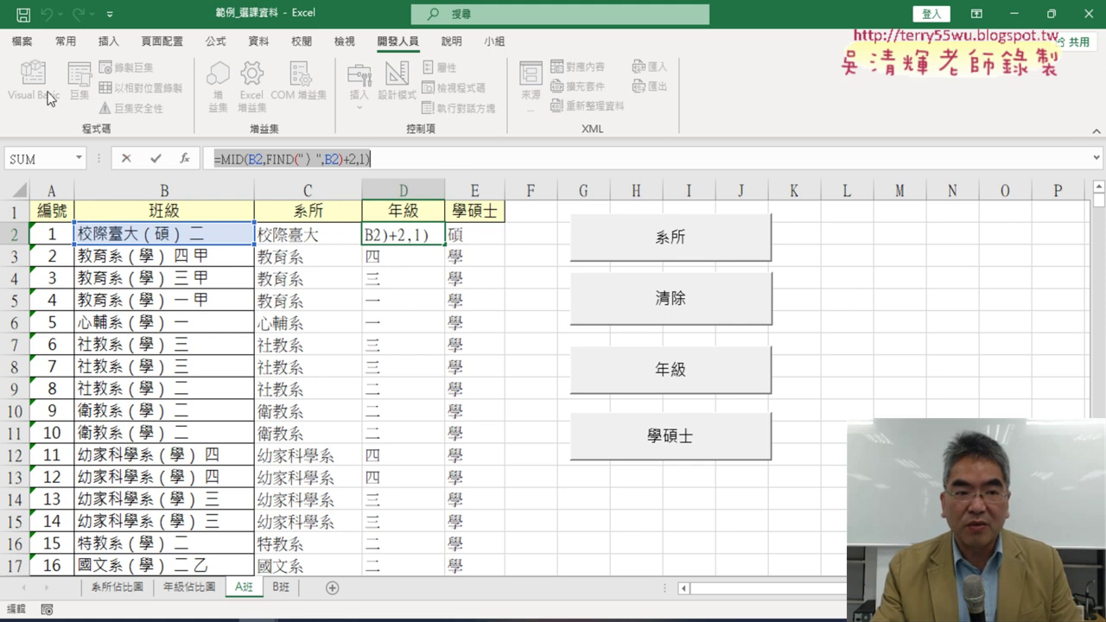
{"action": "left_click", "coordinate": [126, 160]}
Paste the MID formula over the LEFT formula inside the 年級 FormulaR1C1 quotes.
{"action": "left_click", "coordinate": [35, 87]}
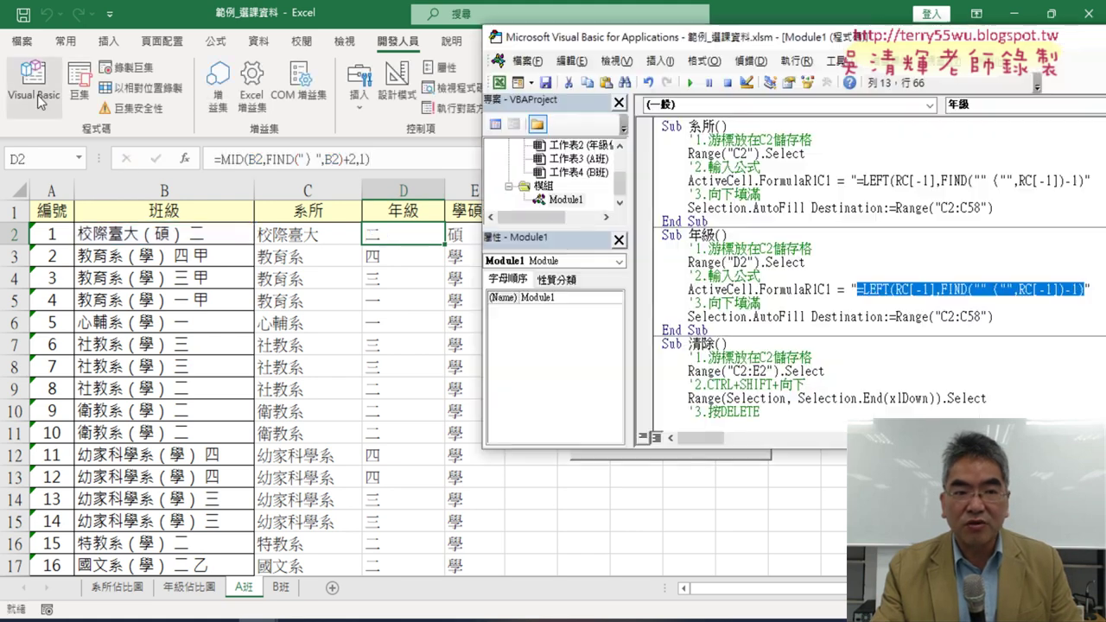
{"action": "left_click_drag", "start_coordinate": [843, 36], "coordinate": [782, 46]}
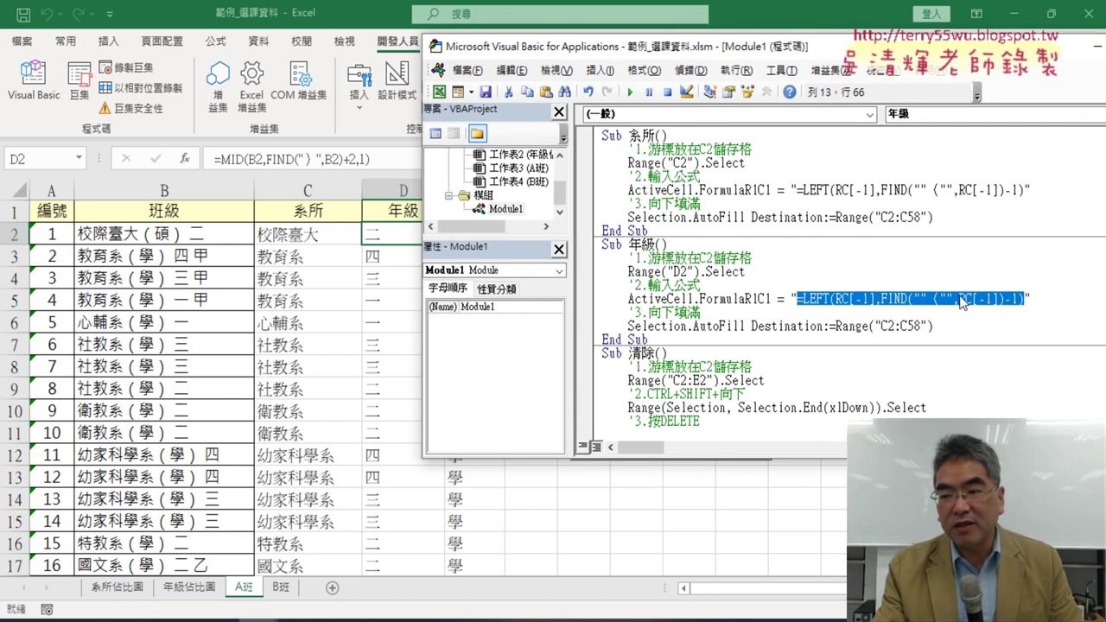
{"action": "right_click", "coordinate": [962, 303]}
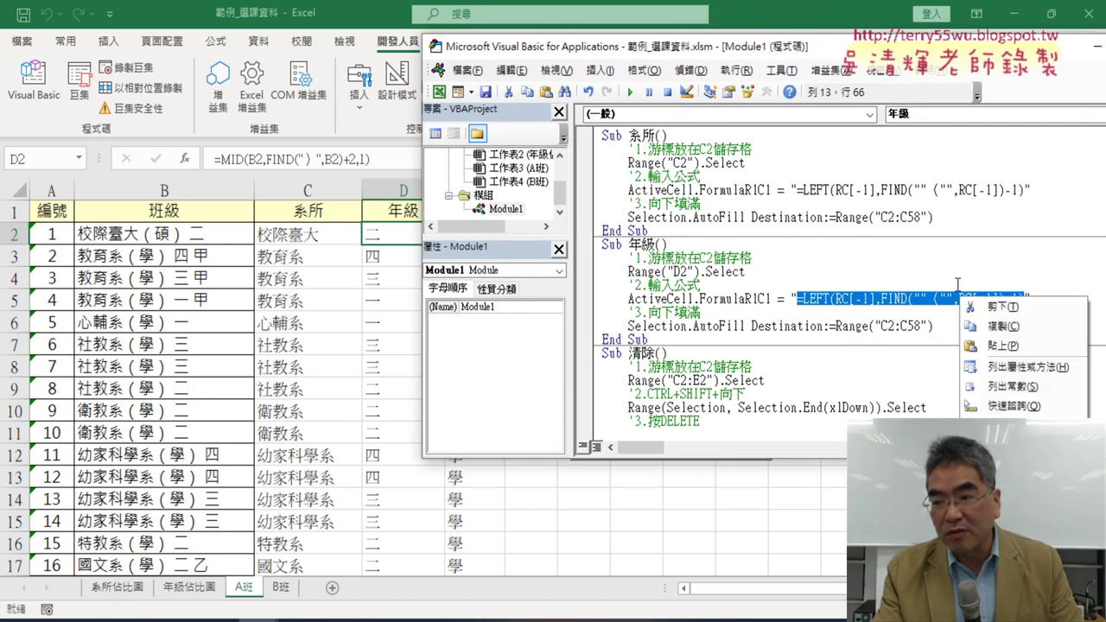
{"action": "left_click", "coordinate": [877, 294]}
{"action": "left_click_drag", "start_coordinate": [797, 298], "coordinate": [1026, 299]}
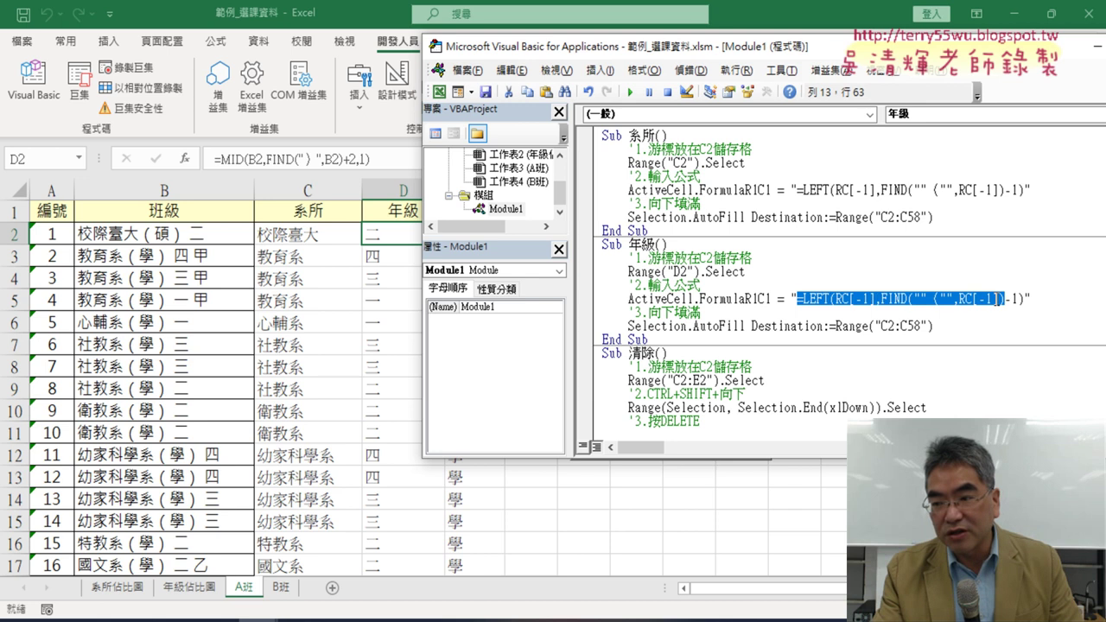
{"action": "right_click", "coordinate": [972, 302]}
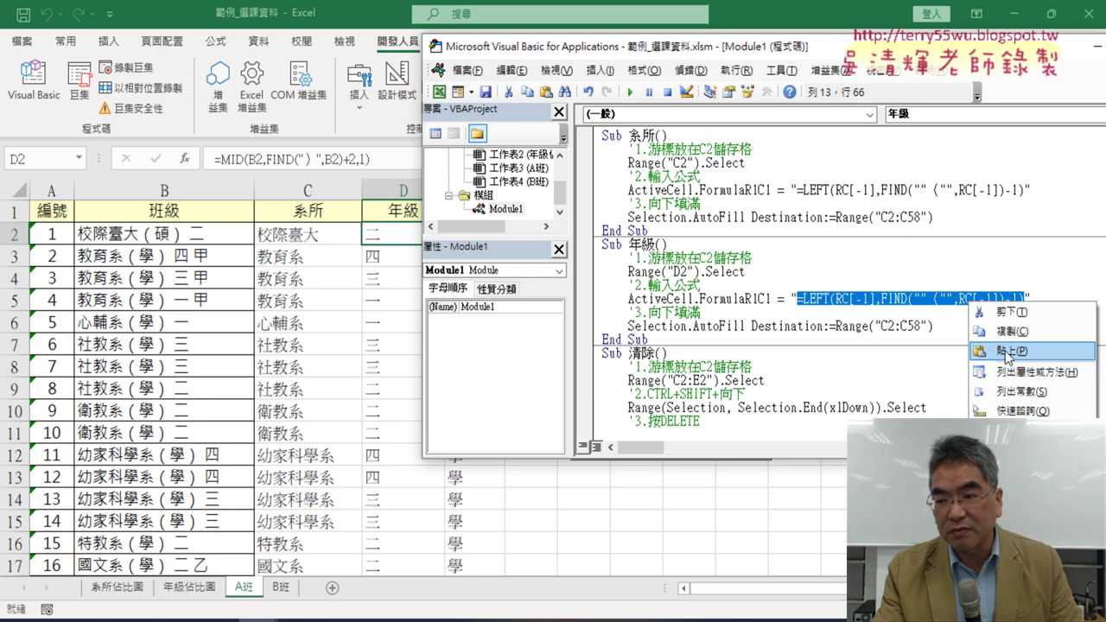
{"action": "left_click", "coordinate": [1006, 352]}
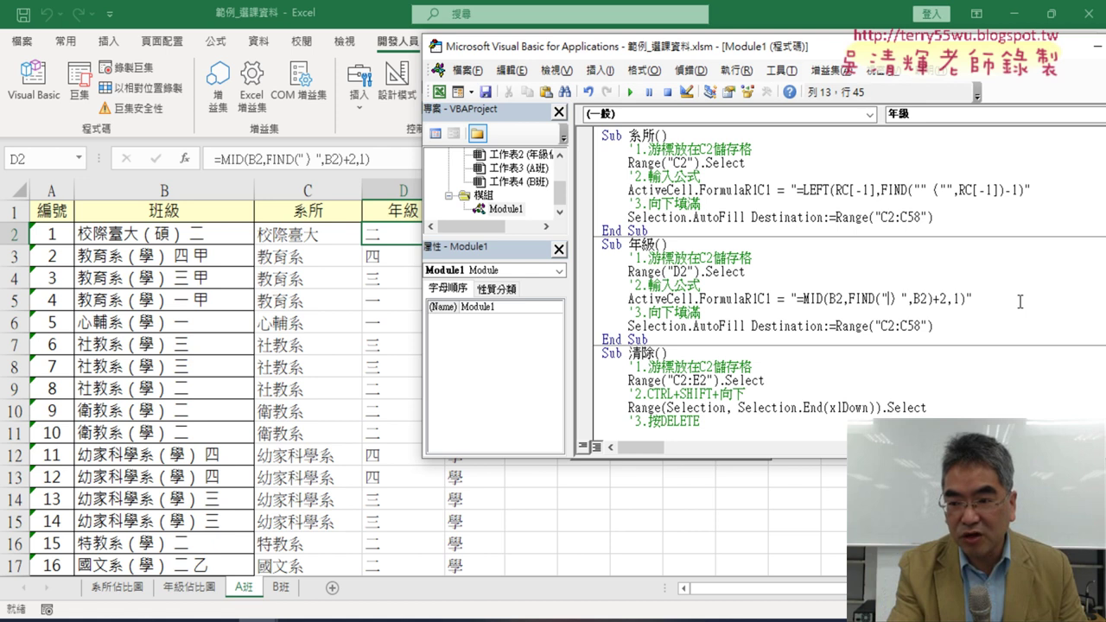
Double the quotes around ")" in FIND so it reads FIND("")"").
{"action": "type", "text": "\""}
{"action": "key", "text": "Right"}
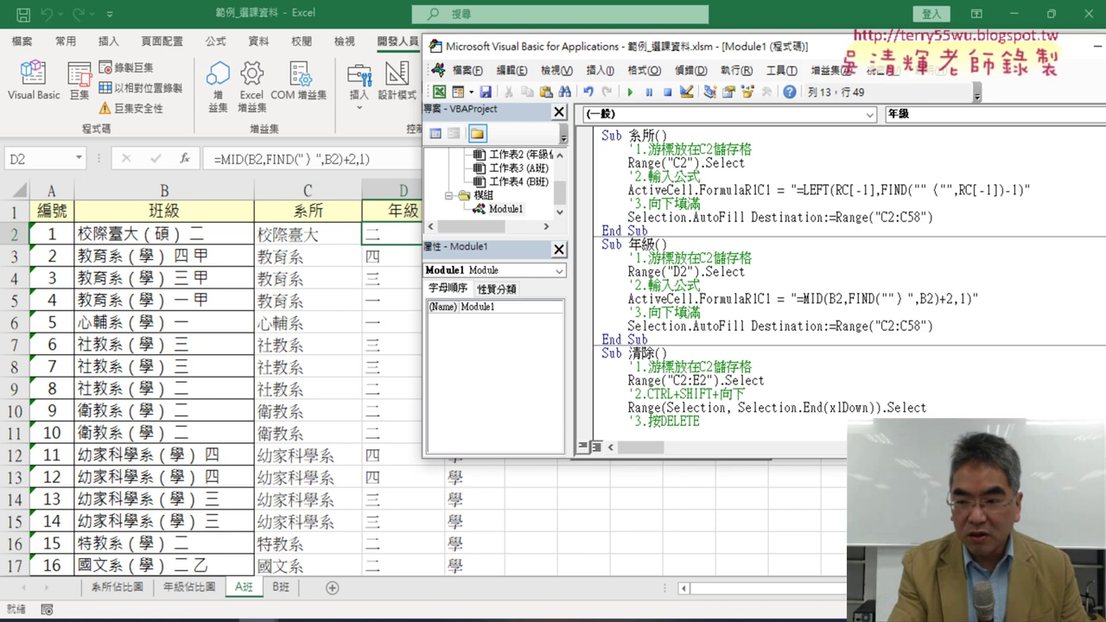
{"action": "type", "text": "\""}
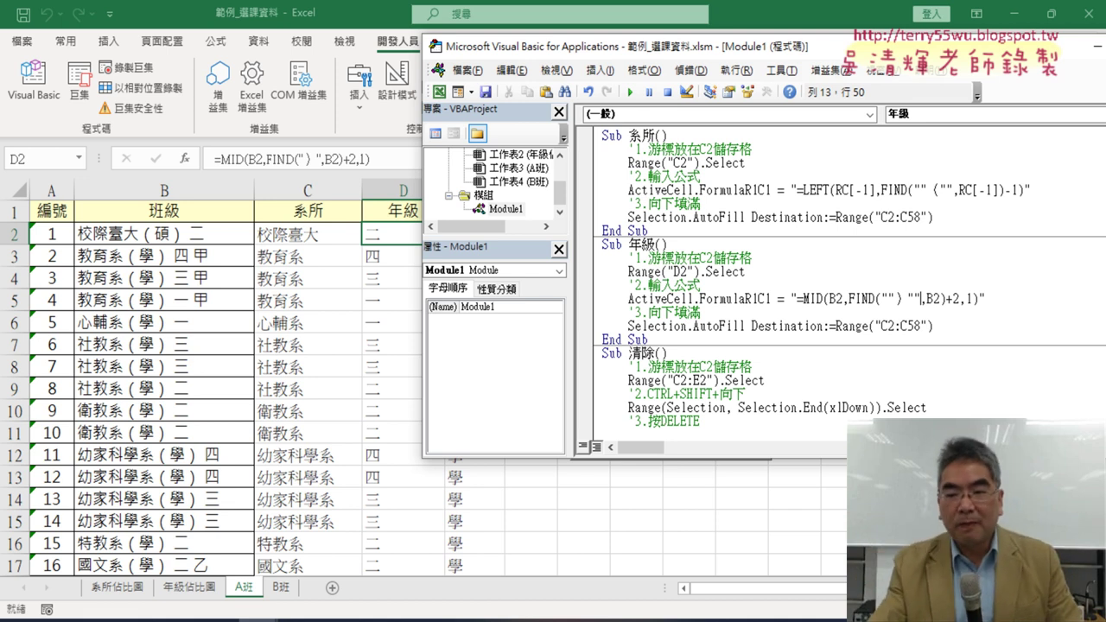
Try deleting R1C1 from the FormulaR1C1 property, then undo it.
{"action": "left_click_drag", "start_coordinate": [701, 298], "coordinate": [747, 299]}
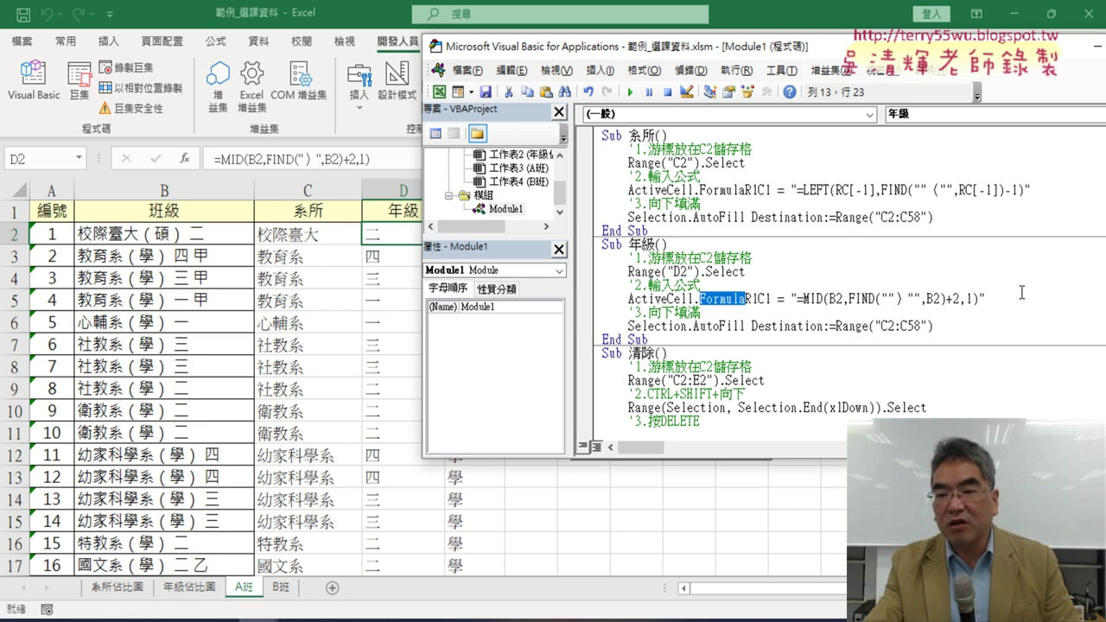
{"action": "left_click", "coordinate": [753, 299]}
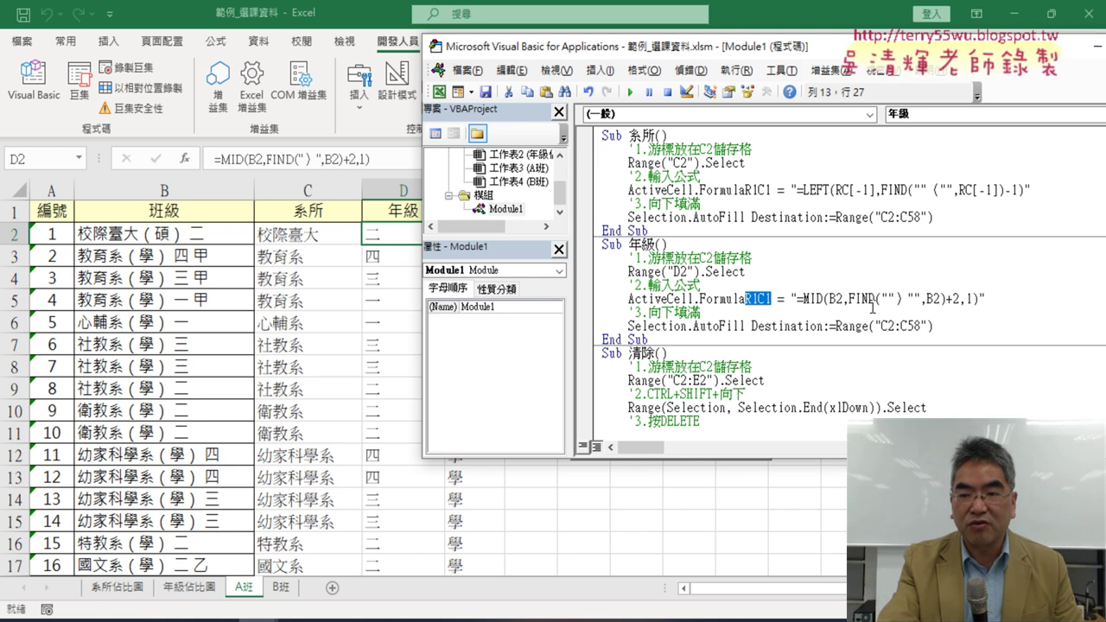
{"action": "key", "text": "Delete"}
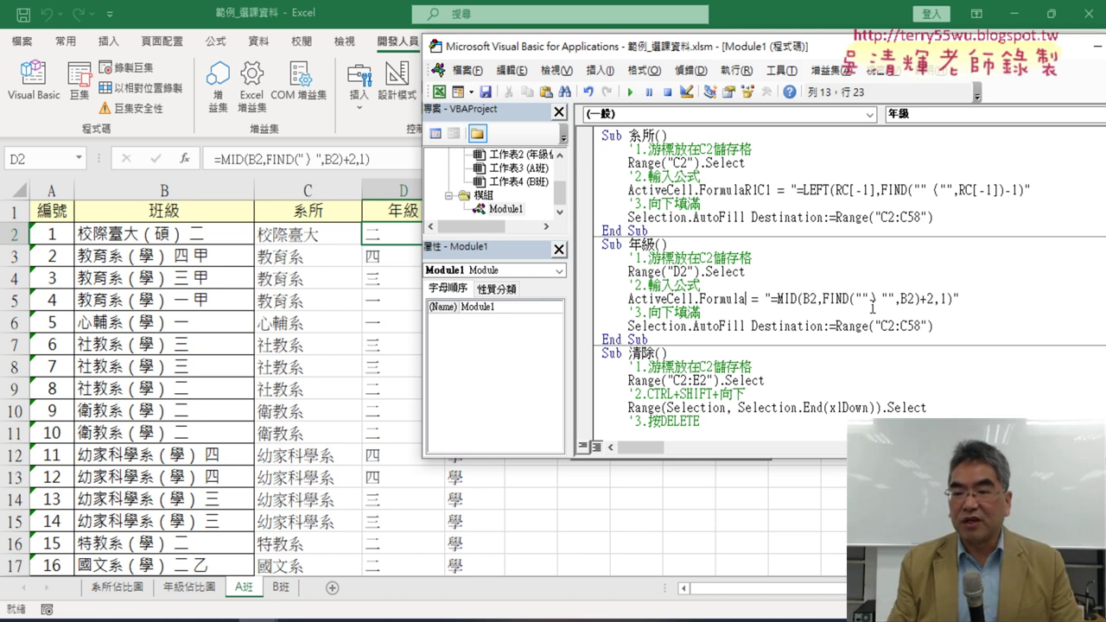
{"action": "key", "text": "ctrl+z"}
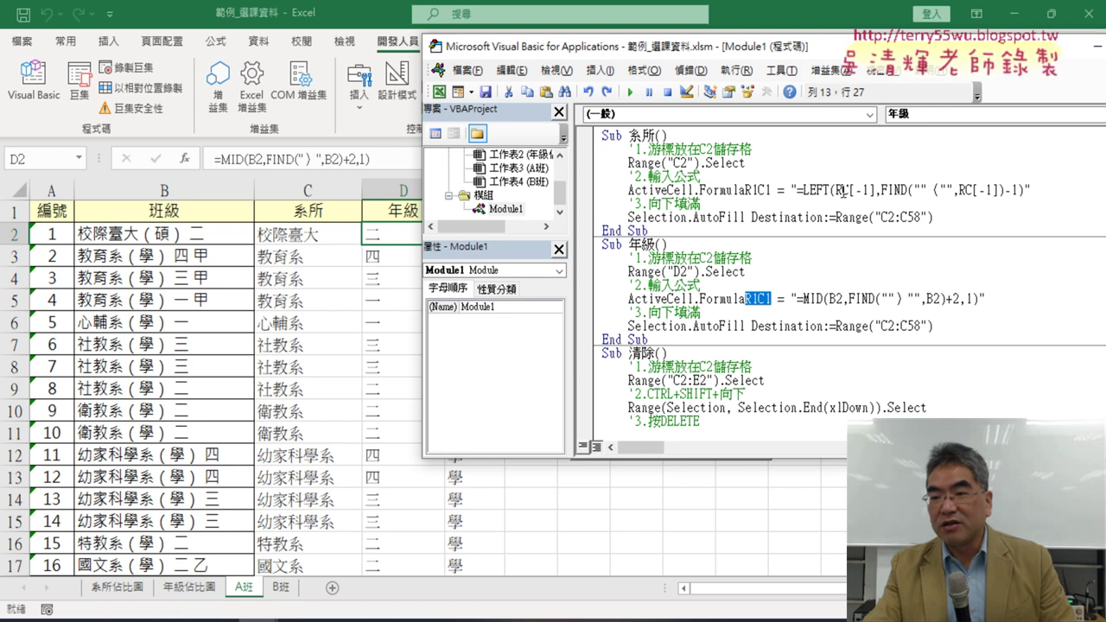
{"action": "left_click_drag", "start_coordinate": [843, 192], "coordinate": [863, 190]}
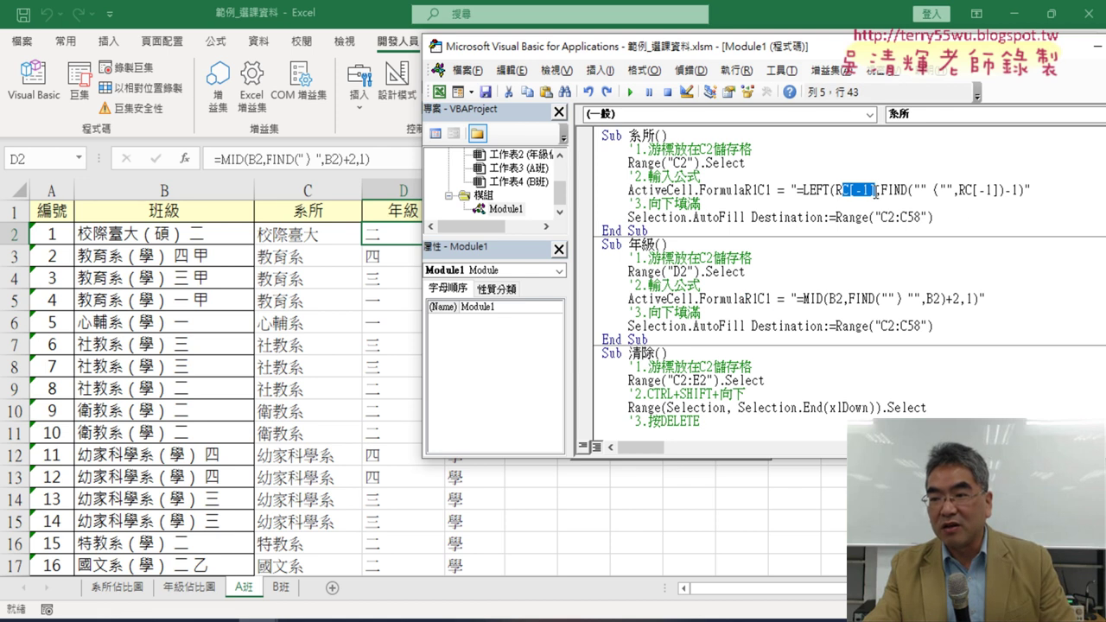
{"action": "left_click_drag", "start_coordinate": [965, 190], "coordinate": [998, 191]}
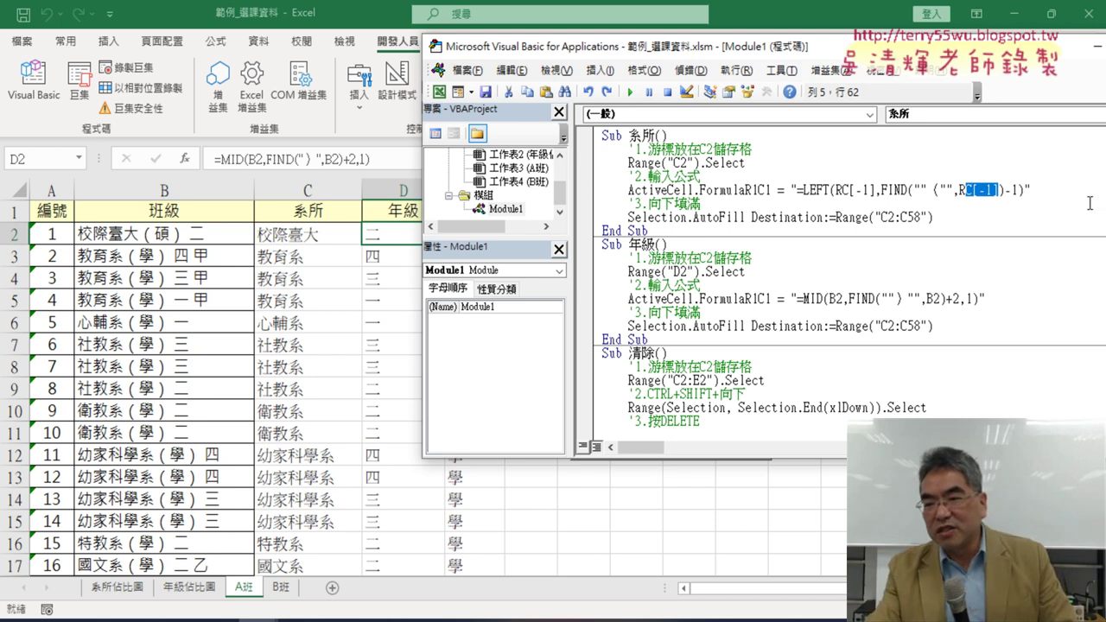
{"action": "left_click", "coordinate": [850, 187]}
{"action": "left_click_drag", "start_coordinate": [851, 187], "coordinate": [871, 190]}
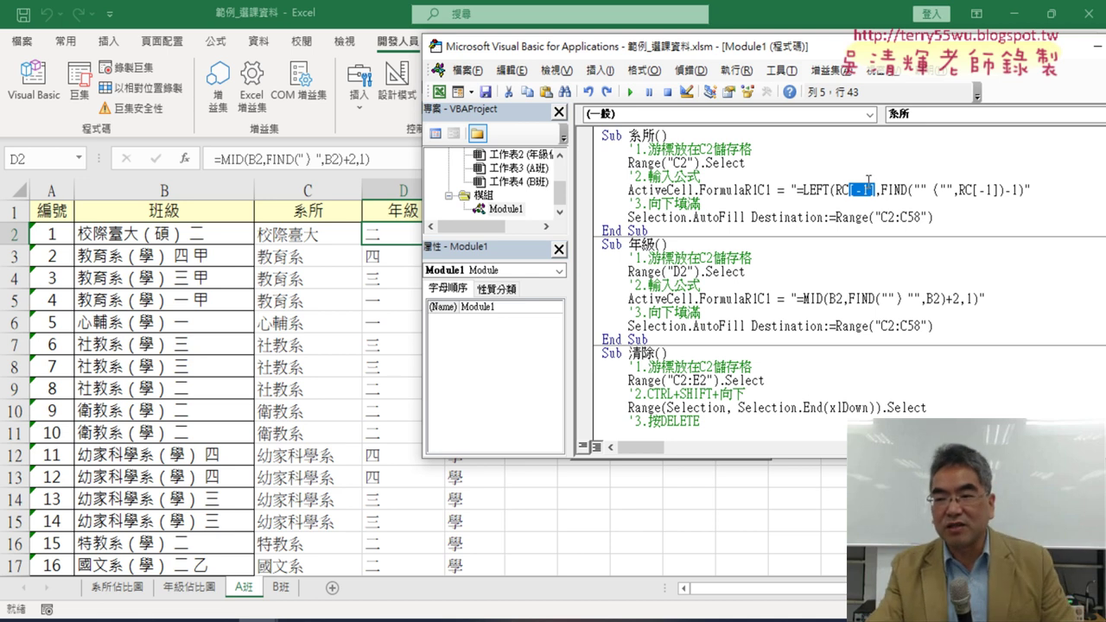
{"action": "left_click_drag", "start_coordinate": [843, 190], "coordinate": [835, 189]}
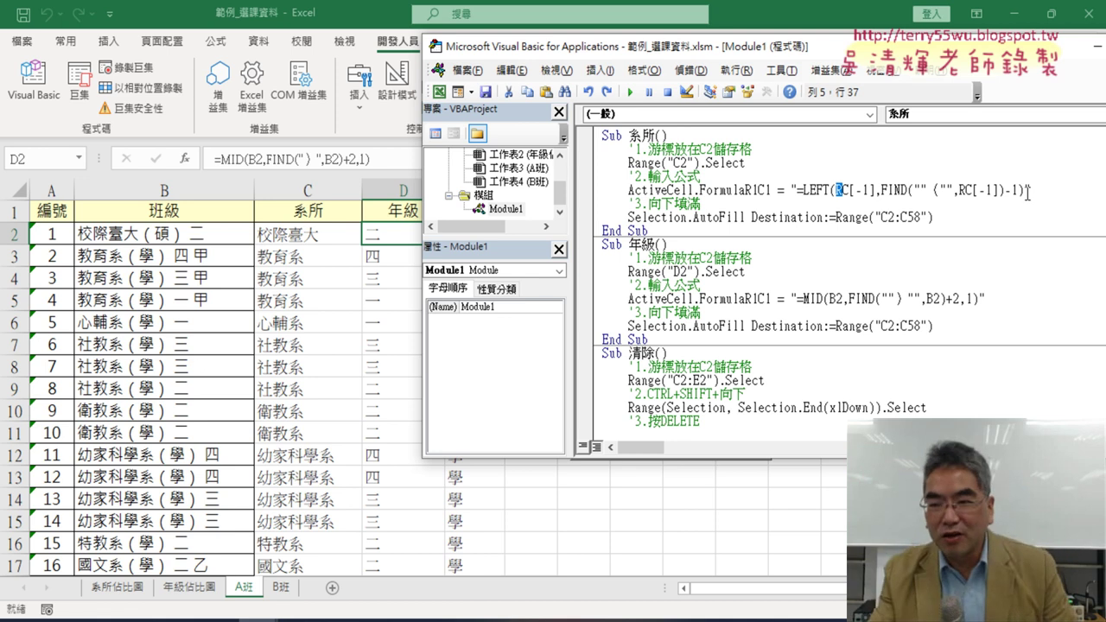
{"action": "left_click", "coordinate": [846, 191]}
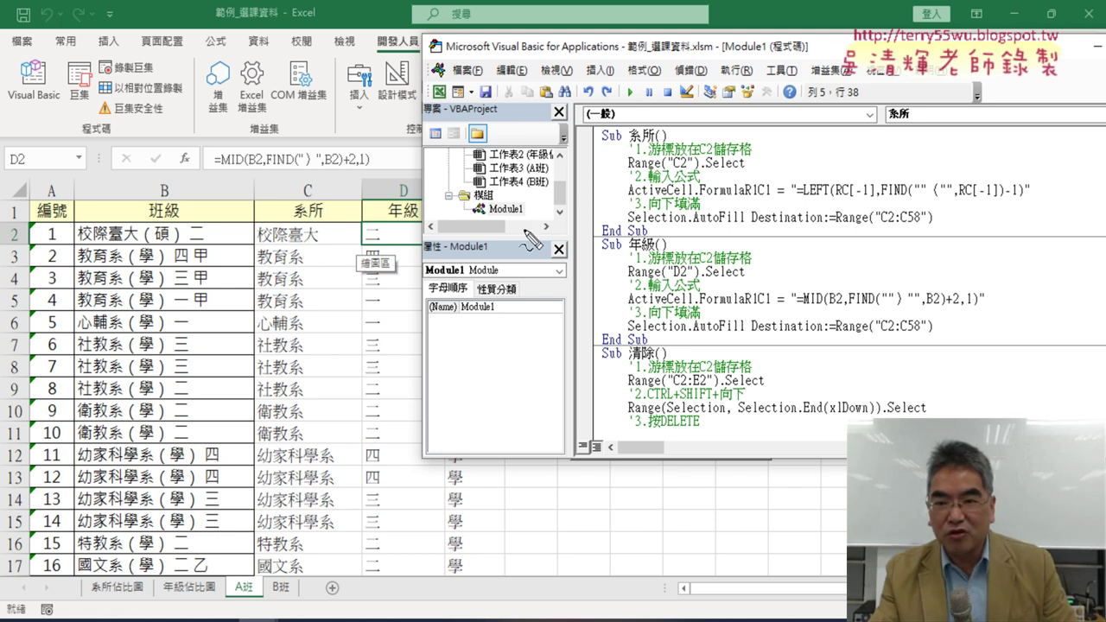
{"action": "left_click_drag", "start_coordinate": [675, 170], "coordinate": [689, 172]}
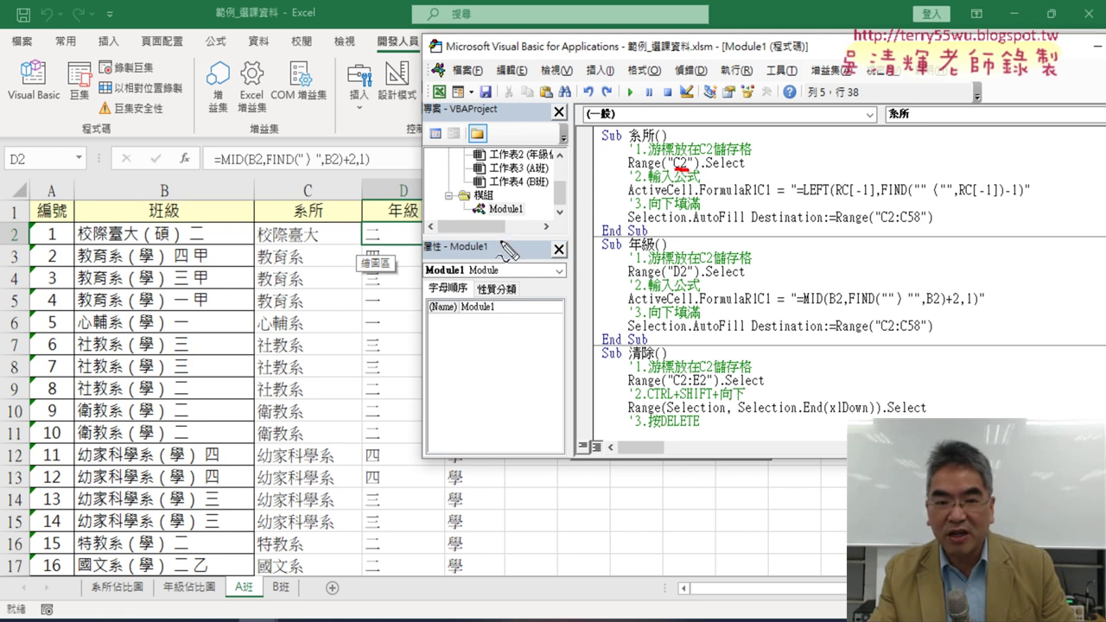
{"action": "mouse_move", "coordinate": [264, 232]}
{"action": "left_mouse_down"}
{"action": "mouse_move", "coordinate": [337, 218]}
{"action": "mouse_move", "coordinate": [356, 247]}
{"action": "left_mouse_up"}
{"action": "left_click_drag", "start_coordinate": [260, 248], "coordinate": [349, 251]}
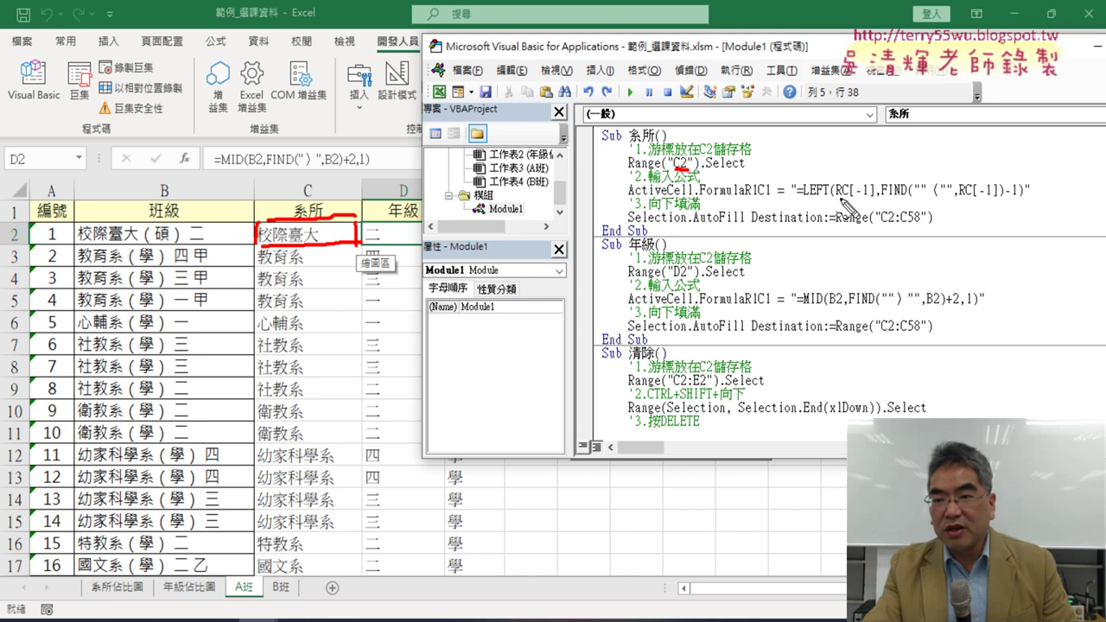
{"action": "left_click_drag", "start_coordinate": [840, 200], "coordinate": [865, 203]}
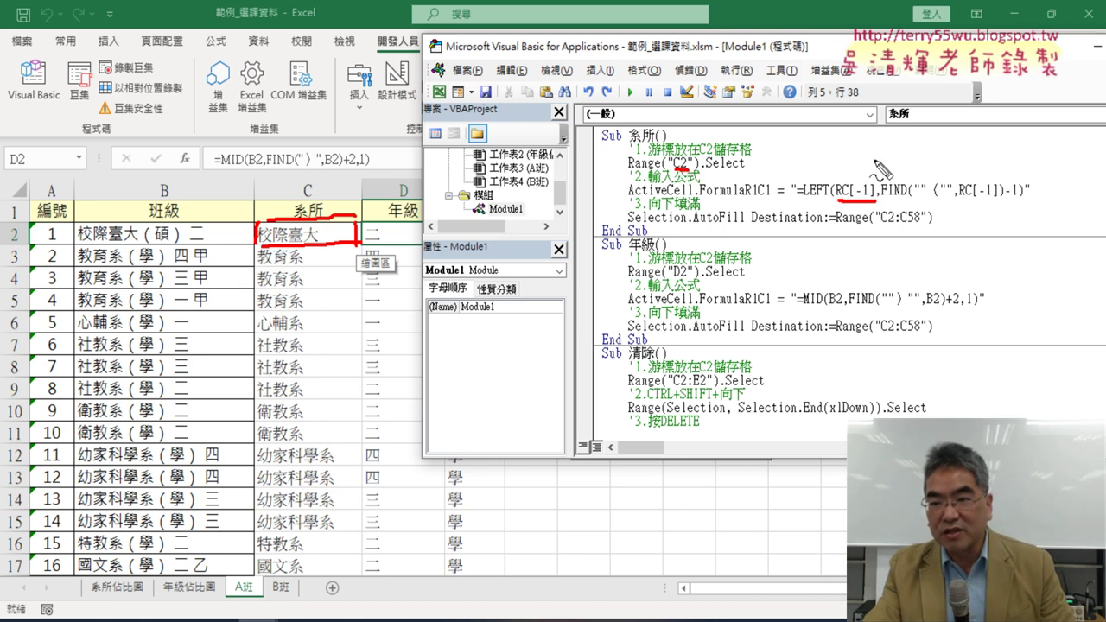
{"action": "left_click_drag", "start_coordinate": [856, 171], "coordinate": [869, 171]}
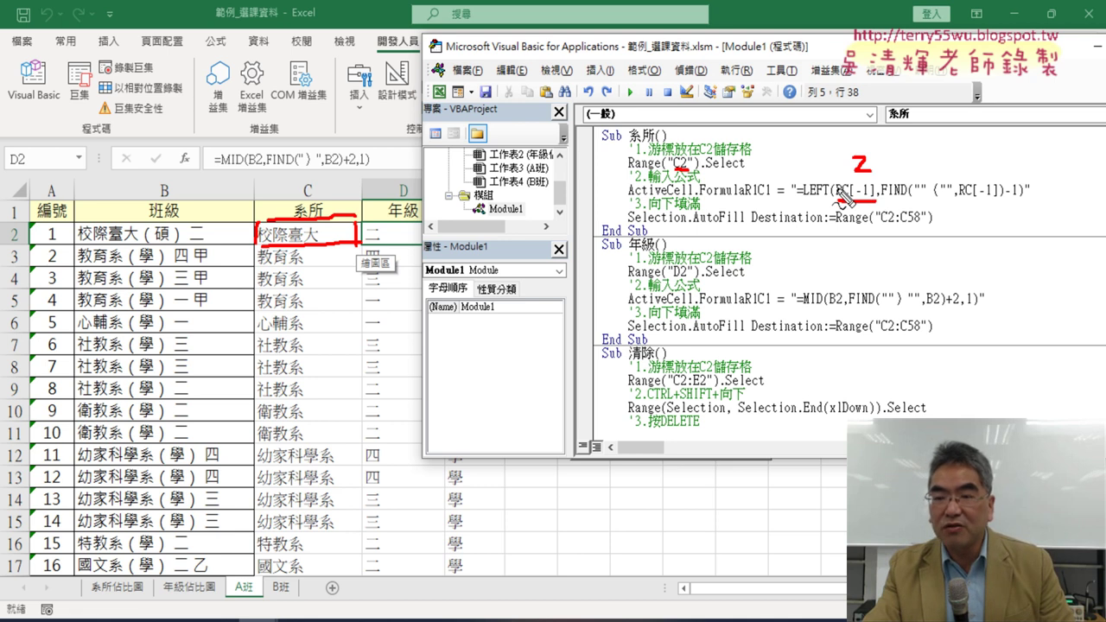
{"action": "left_click_drag", "start_coordinate": [837, 204], "coordinate": [854, 205]}
{"action": "mouse_move", "coordinate": [290, 184]}
{"action": "left_mouse_down"}
{"action": "mouse_move", "coordinate": [216, 183]}
{"action": "mouse_move", "coordinate": [223, 192]}
{"action": "left_mouse_up"}
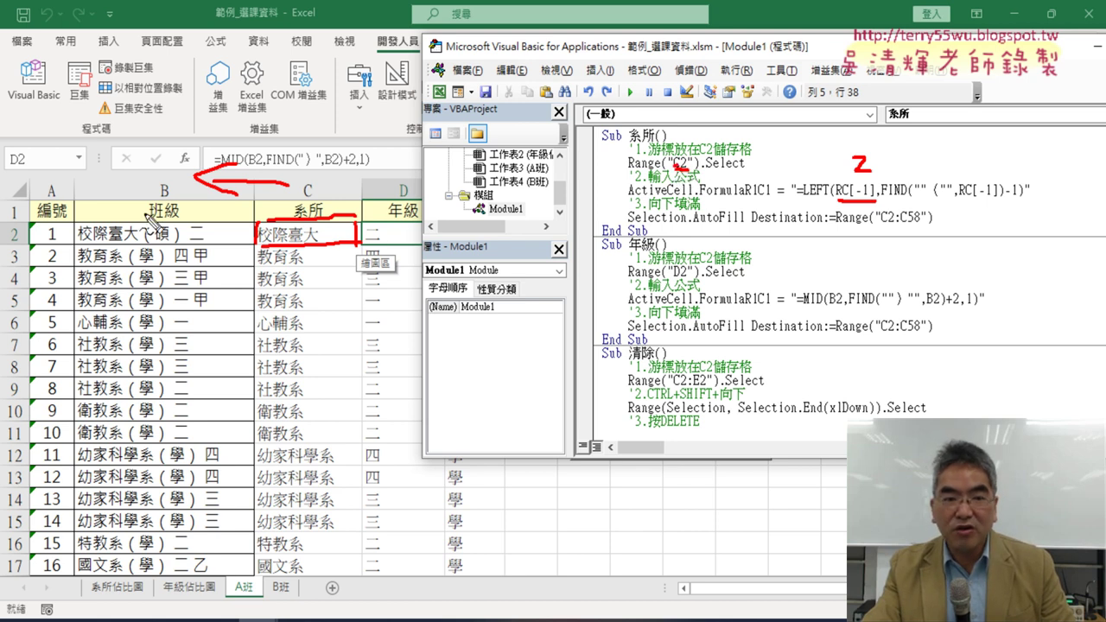
{"action": "left_click_drag", "start_coordinate": [159, 201], "coordinate": [177, 201]}
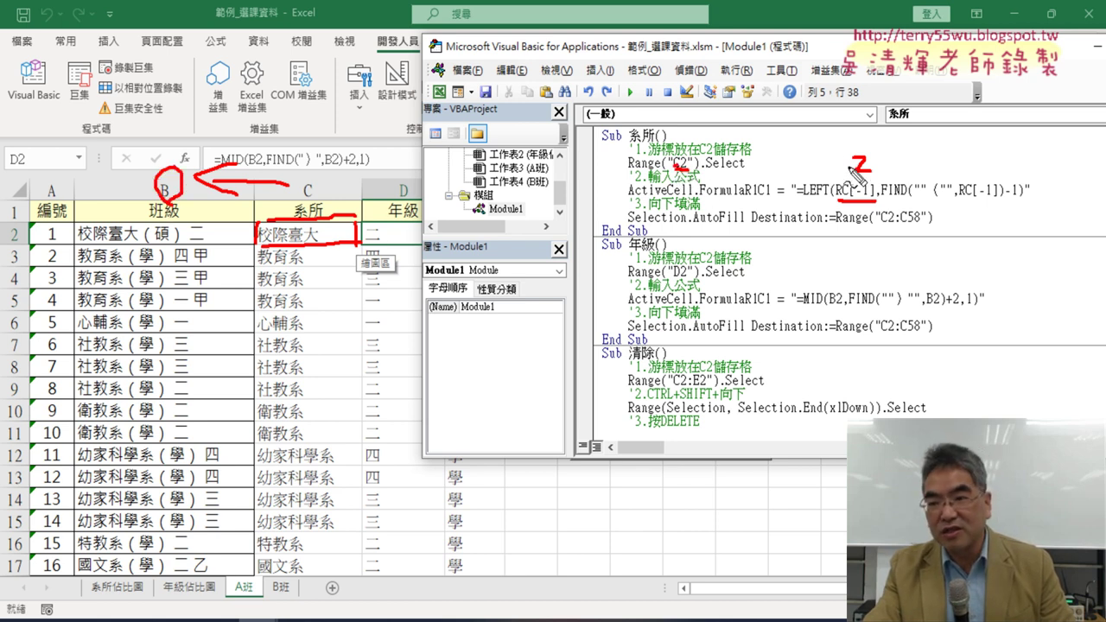
{"action": "left_click_drag", "start_coordinate": [846, 154], "coordinate": [844, 176]}
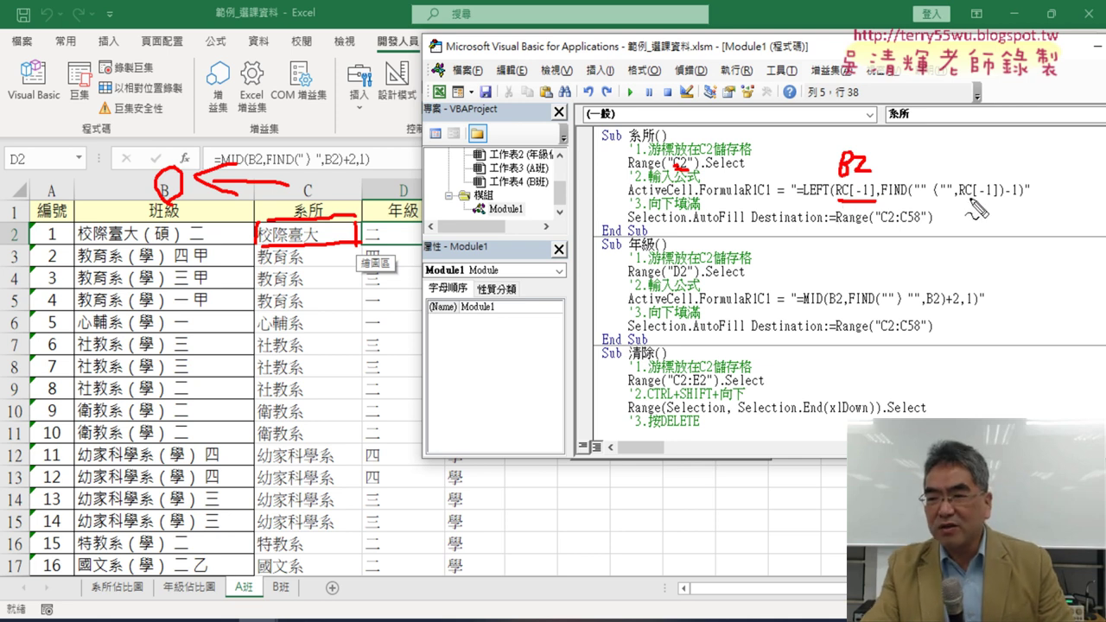
{"action": "left_click_drag", "start_coordinate": [962, 198], "coordinate": [1005, 196]}
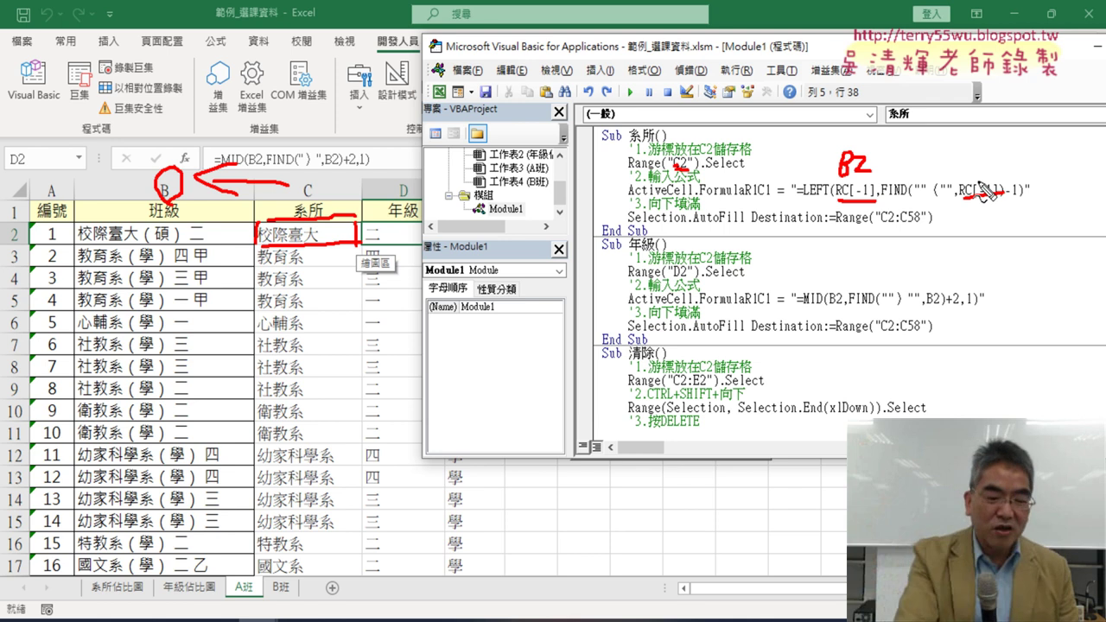
{"action": "key", "text": "Escape"}
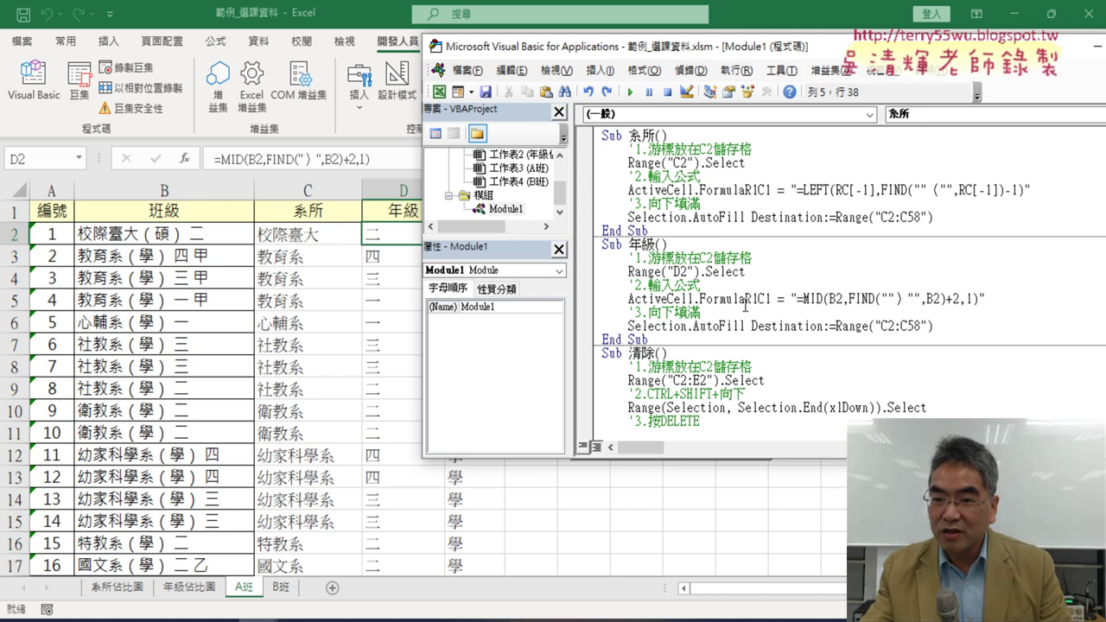
Delete R1C1 so the 年級 line assigns the MID formula via ActiveCell.Formula.
{"action": "left_click_drag", "start_coordinate": [745, 298], "coordinate": [757, 298]}
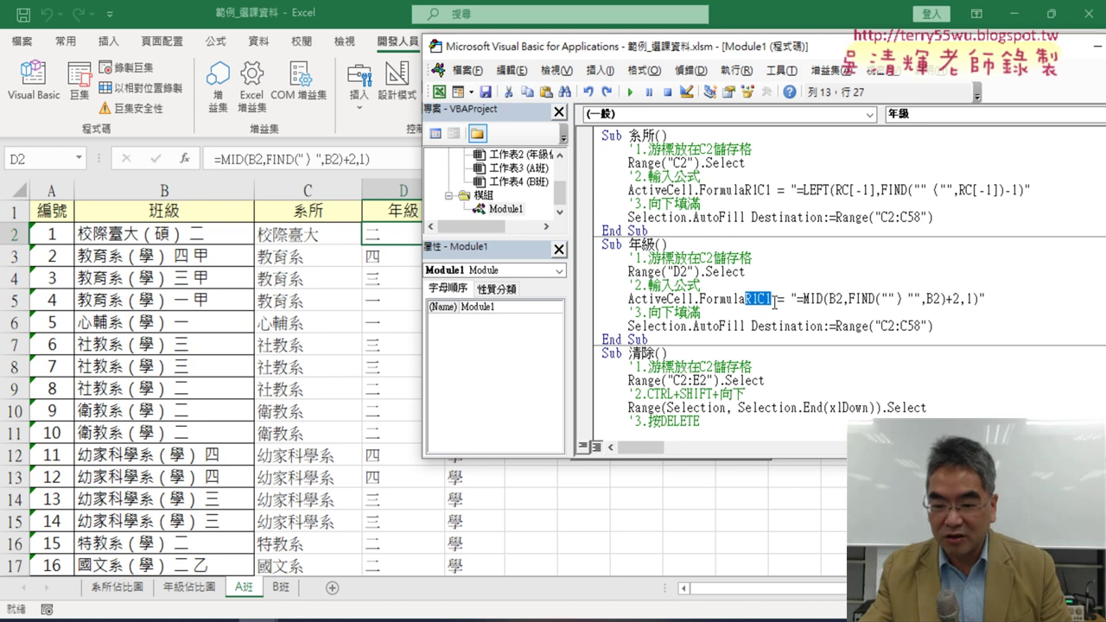
{"action": "key", "text": "Delete"}
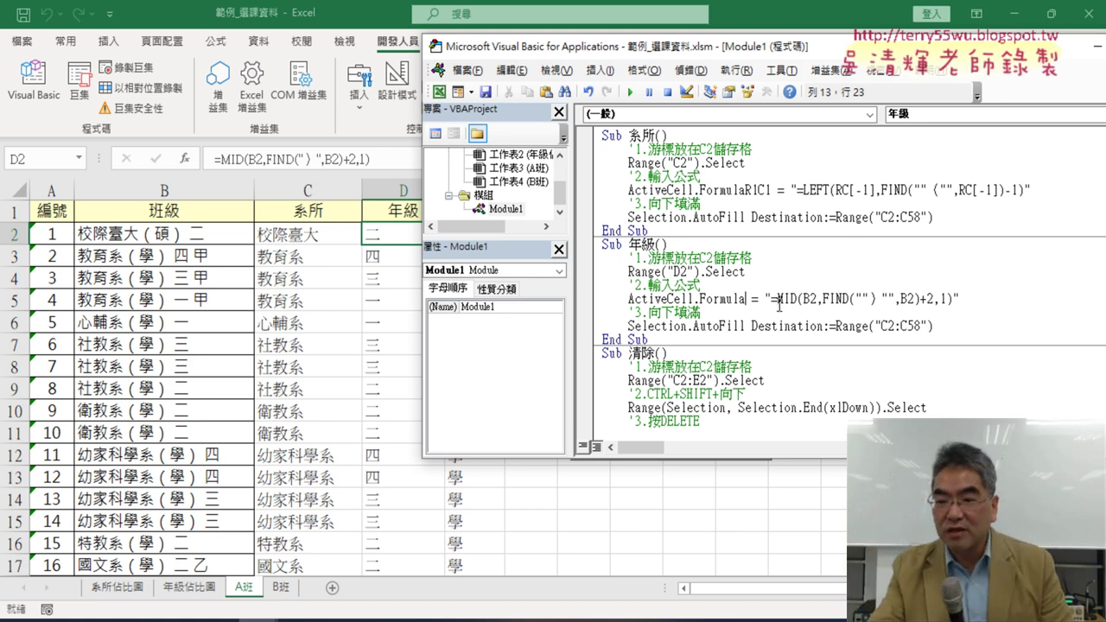
{"action": "left_click_drag", "start_coordinate": [773, 298], "coordinate": [960, 298]}
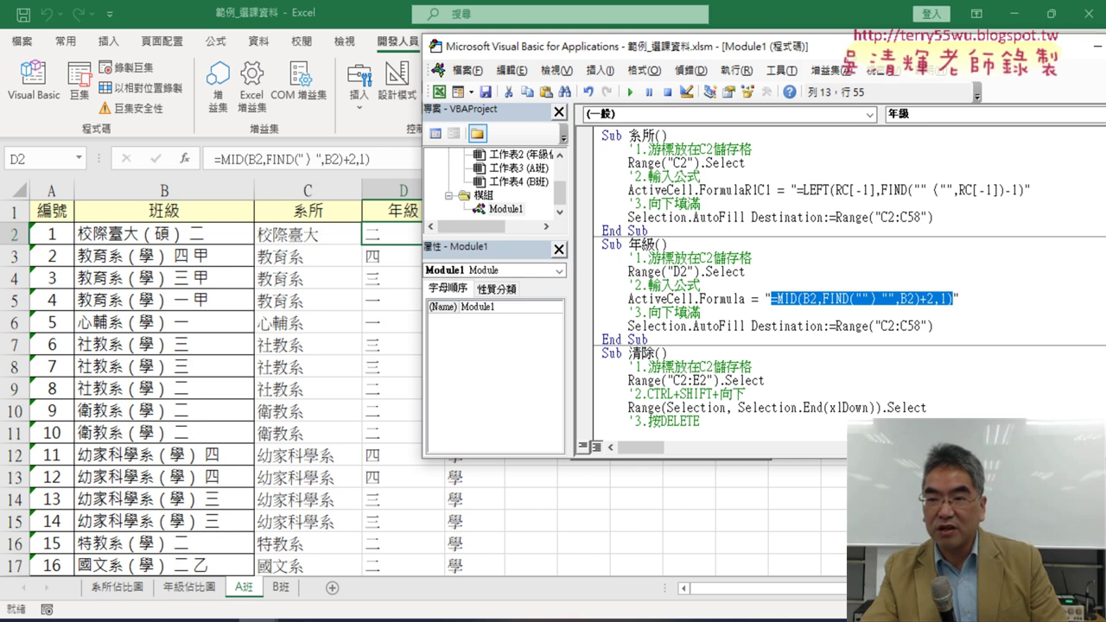
{"action": "left_click_drag", "start_coordinate": [851, 46], "coordinate": [896, 49]}
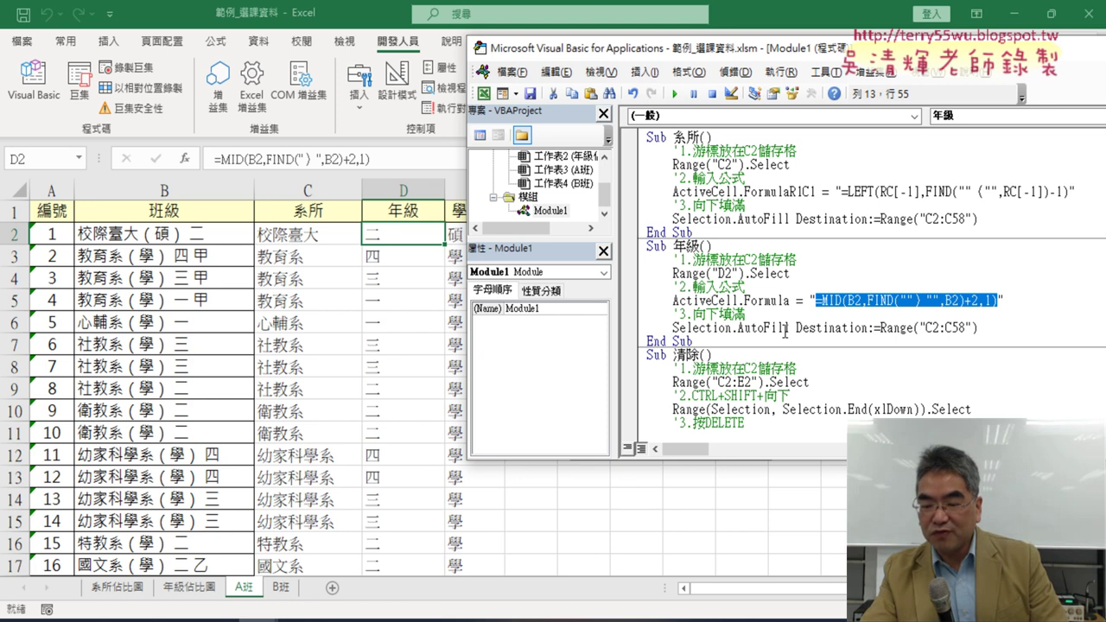
Change the 年級 AutoFill destination to Range("D2:D58").
{"action": "left_click", "coordinate": [940, 328]}
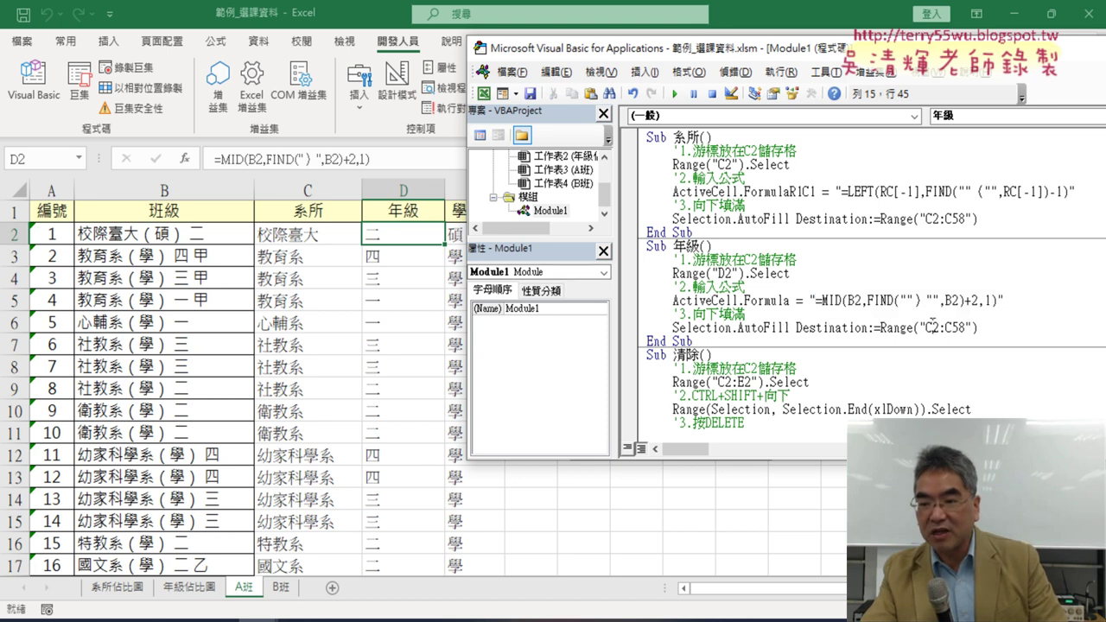
{"action": "key", "text": "BackSpace"}
{"action": "type", "text": "D"}
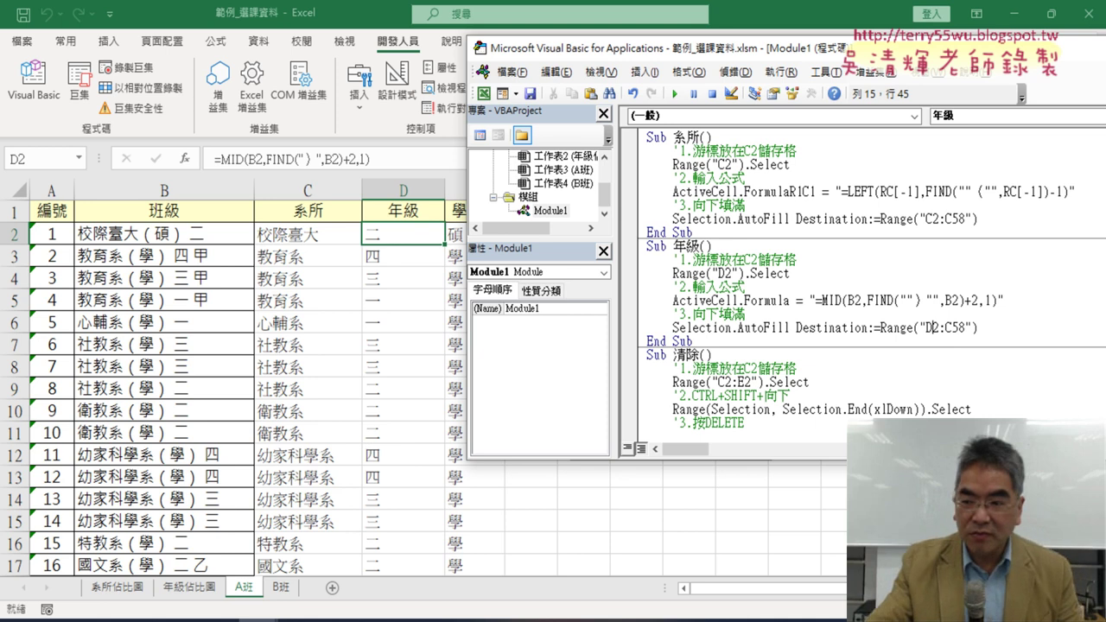
{"action": "left_click", "coordinate": [949, 327]}
{"action": "type", "text": "D"}
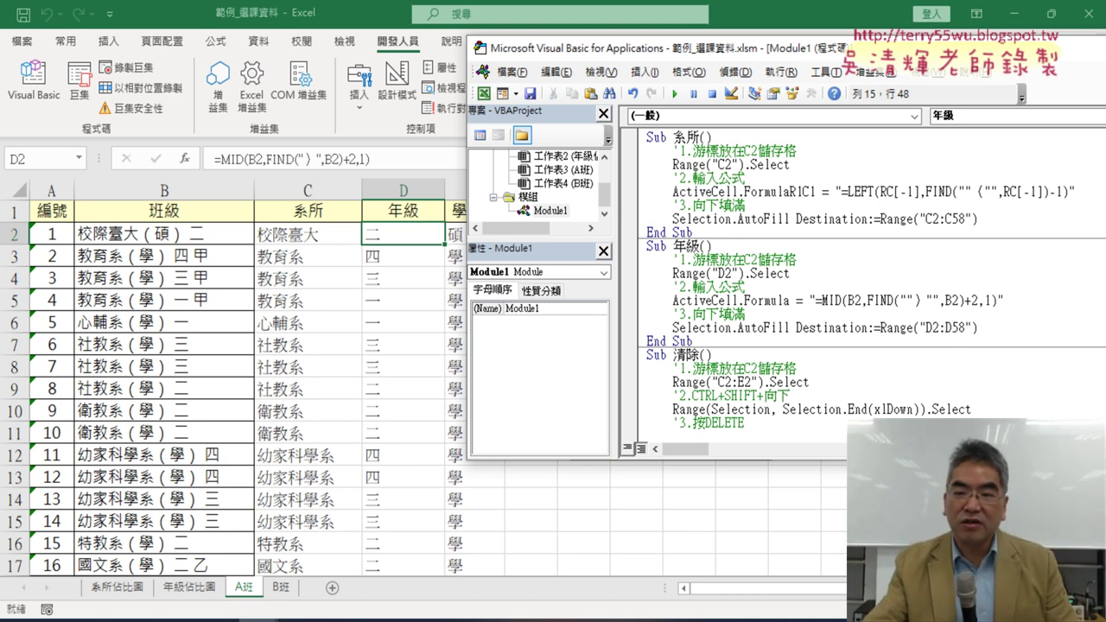
Run the 清除 macro to empty the 系所 and 年級 columns.
{"action": "left_click", "coordinate": [780, 383]}
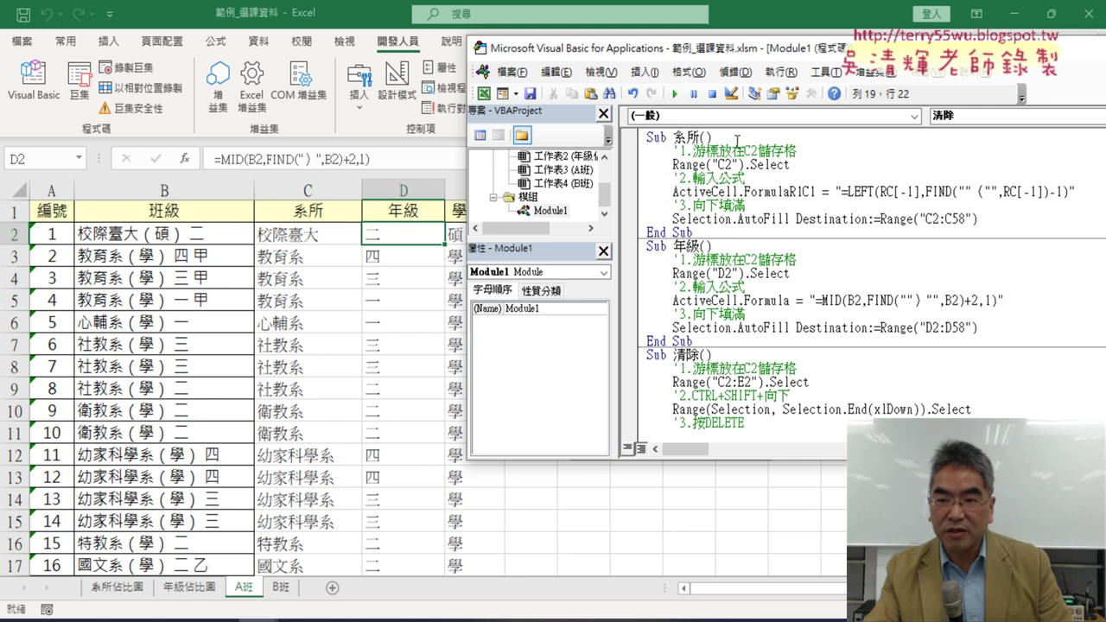
{"action": "left_click", "coordinate": [675, 93]}
{"action": "left_click", "coordinate": [844, 288]}
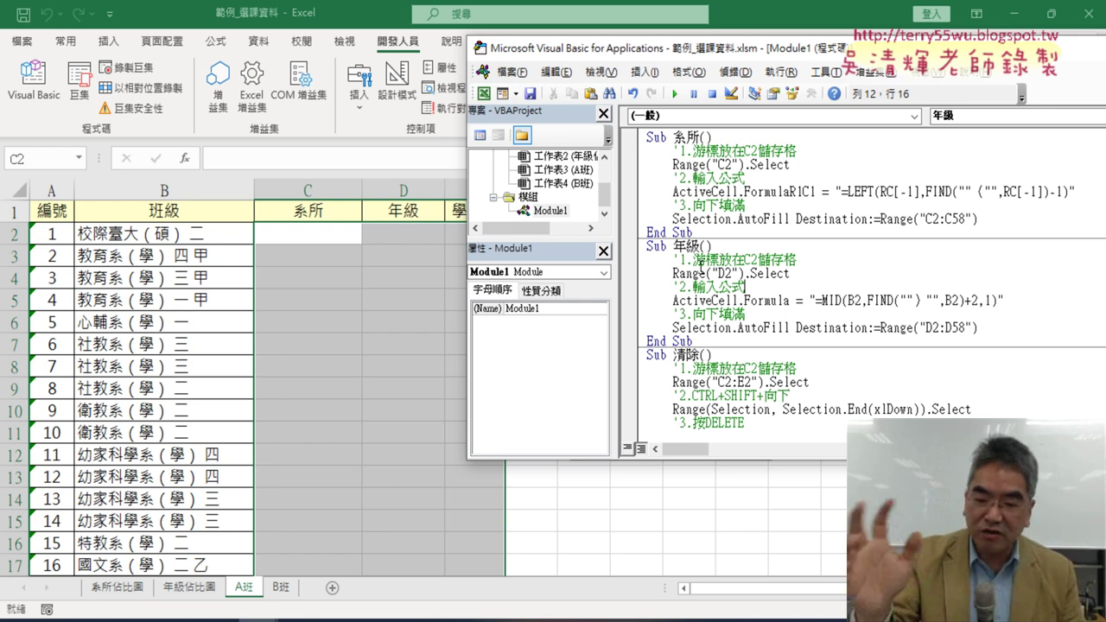
Run the 年級 macro to fill column D, then run 清除 to empty the results.
{"action": "left_click", "coordinate": [675, 94]}
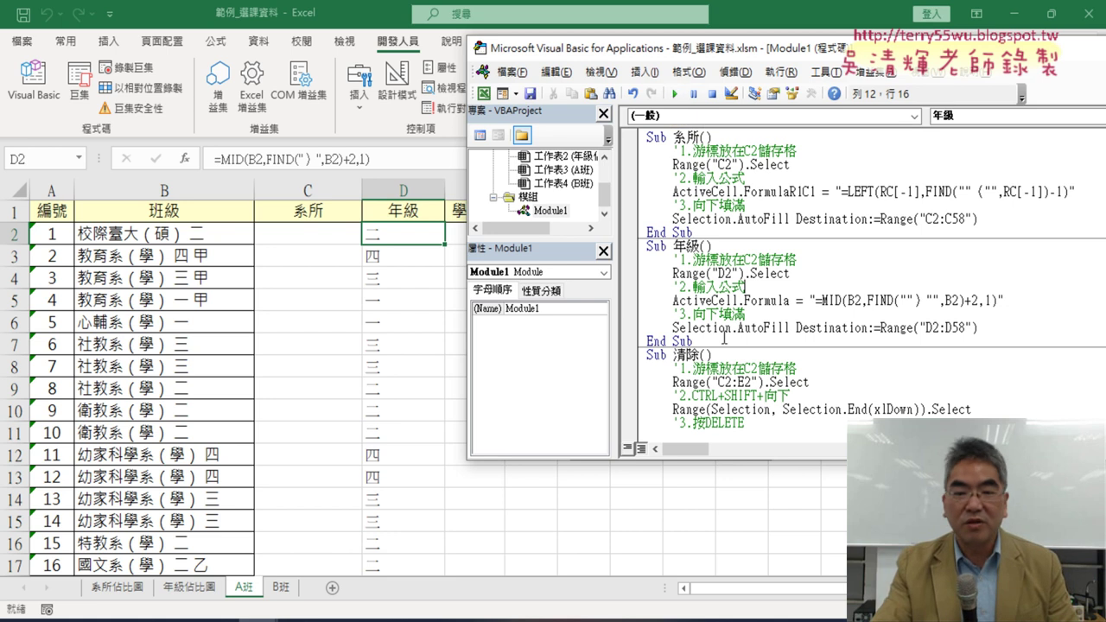
{"action": "left_click", "coordinate": [675, 95]}
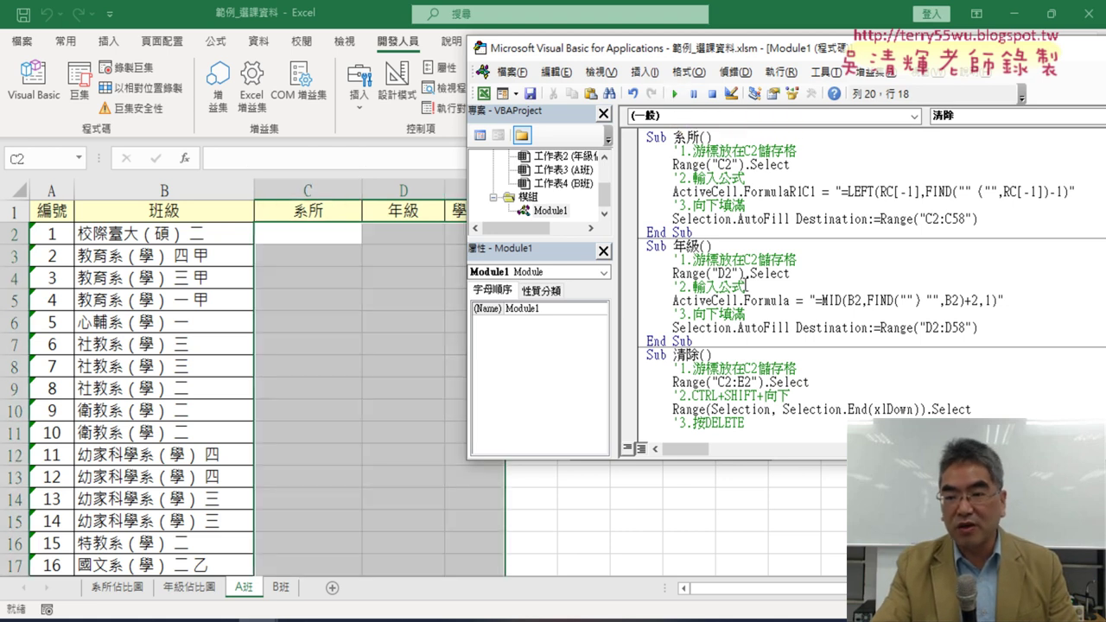
{"action": "left_click", "coordinate": [734, 72]}
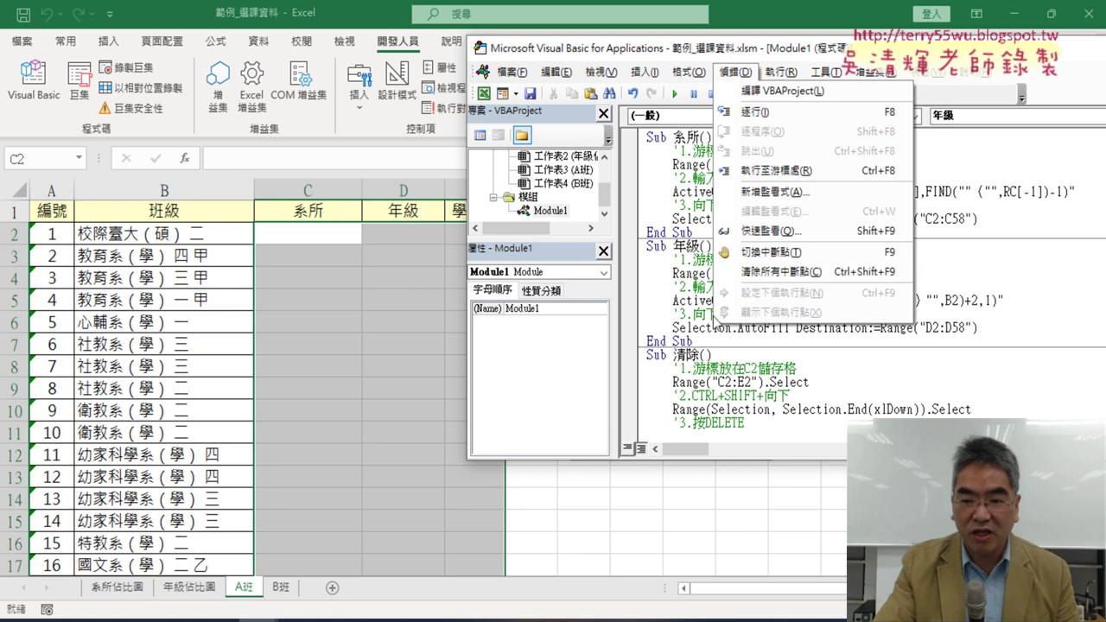
Step through 年級 line by line so D2 gets the formula and column D fills.
{"action": "left_click", "coordinate": [704, 312]}
{"action": "key", "text": "F8"}
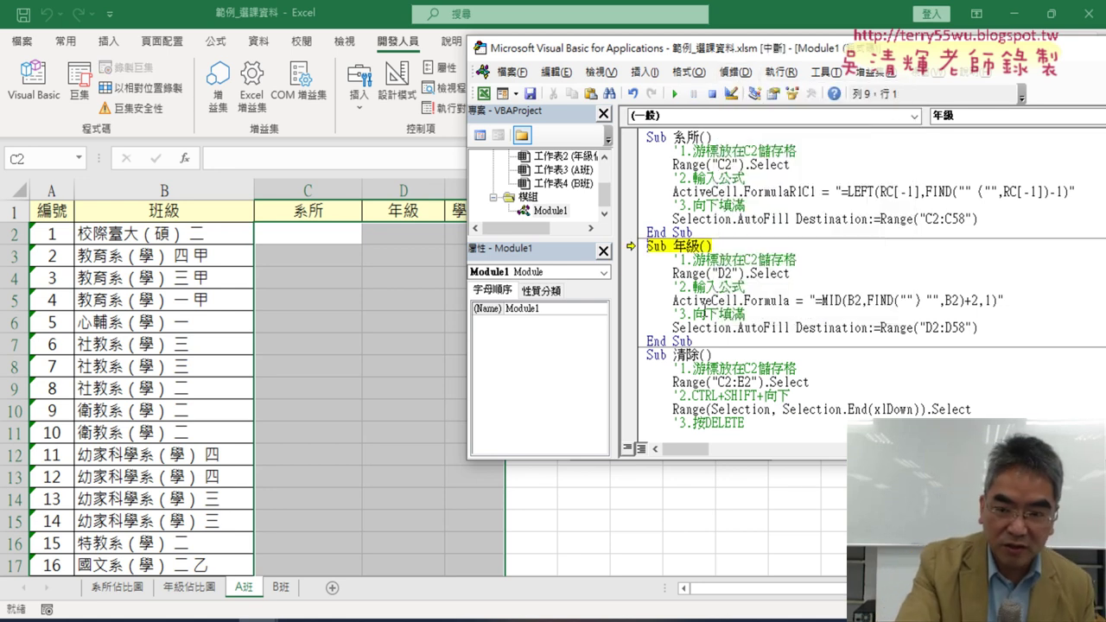
{"action": "key", "text": "F8"}
{"action": "key", "text": "F8"}
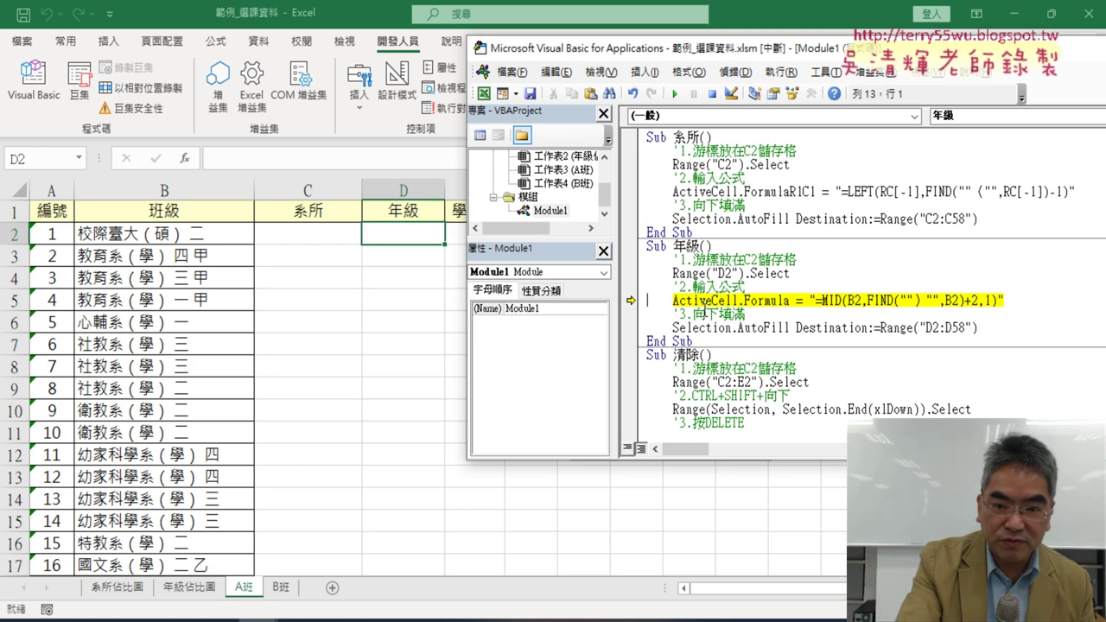
{"action": "key", "text": "F8"}
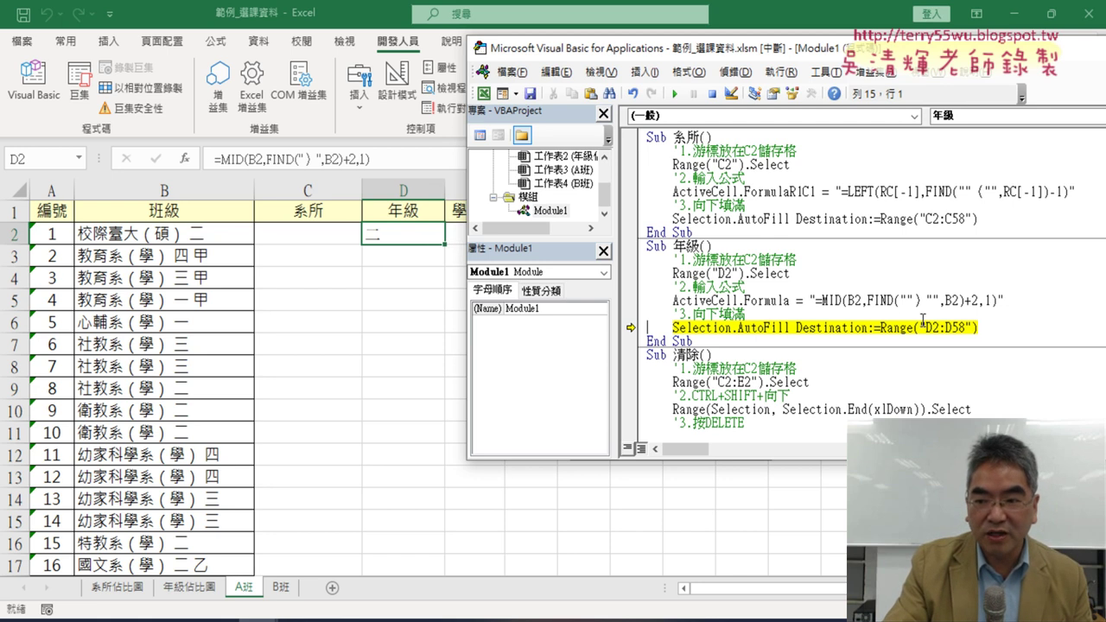
{"action": "key", "text": "F8"}
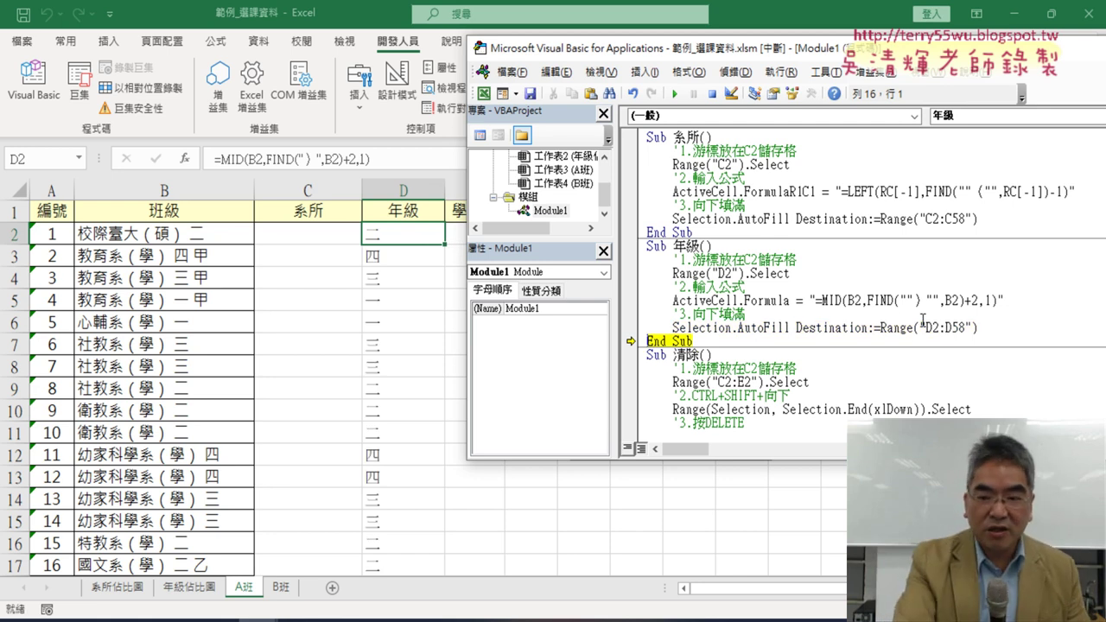
{"action": "key", "text": "F8"}
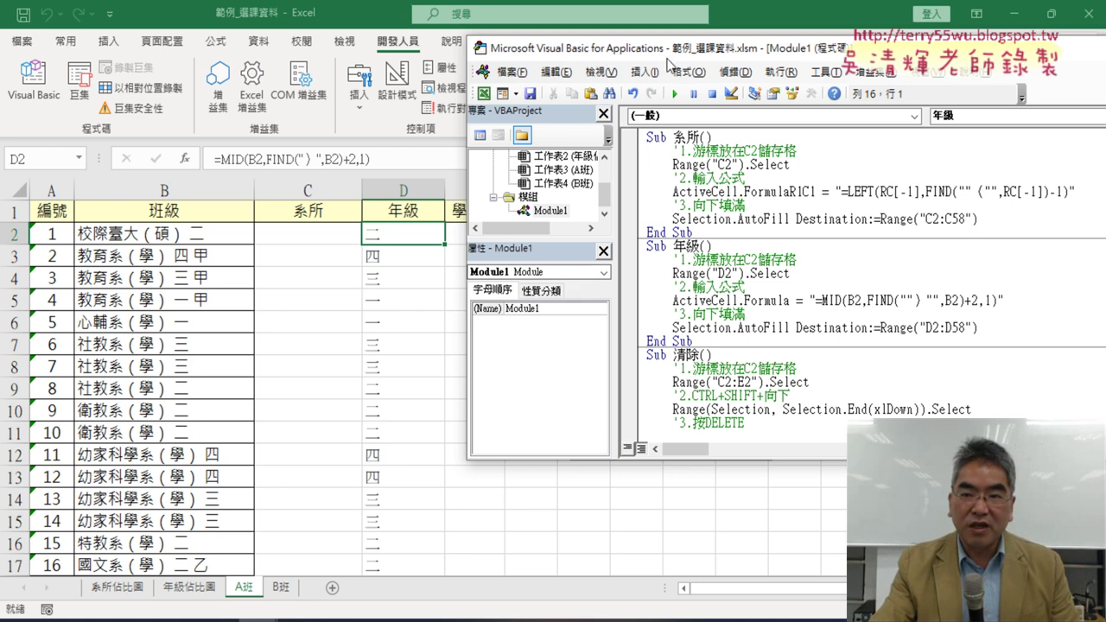
Copy the Range("D2") reference from the Select line of the 年級 macro.
{"action": "left_click_drag", "start_coordinate": [665, 56], "coordinate": [751, 53]}
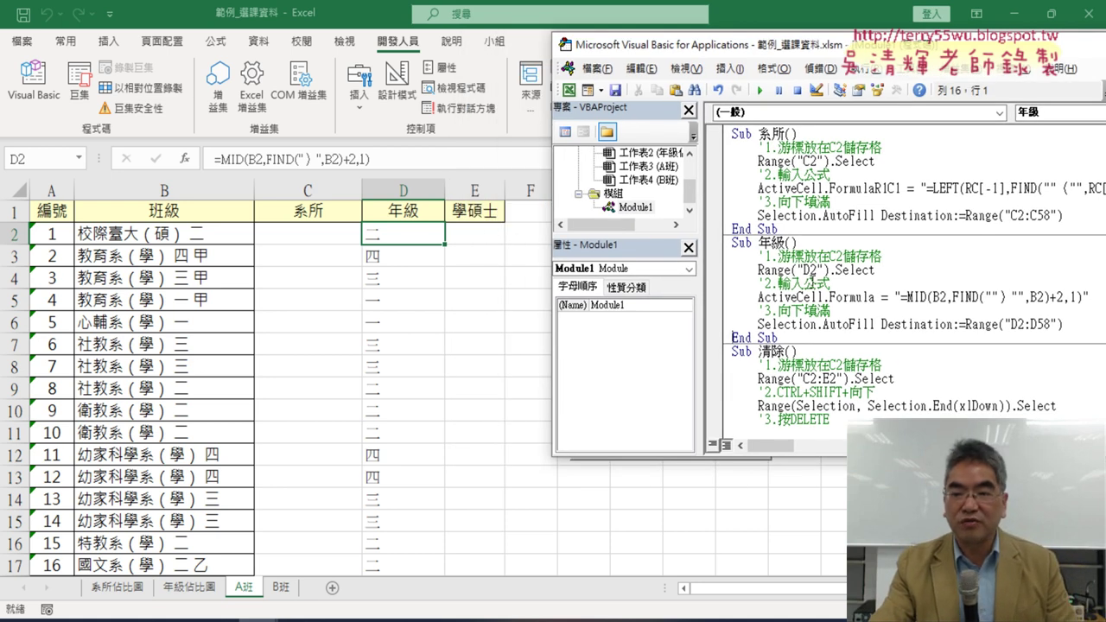
{"action": "left_click_drag", "start_coordinate": [787, 340], "coordinate": [724, 239]}
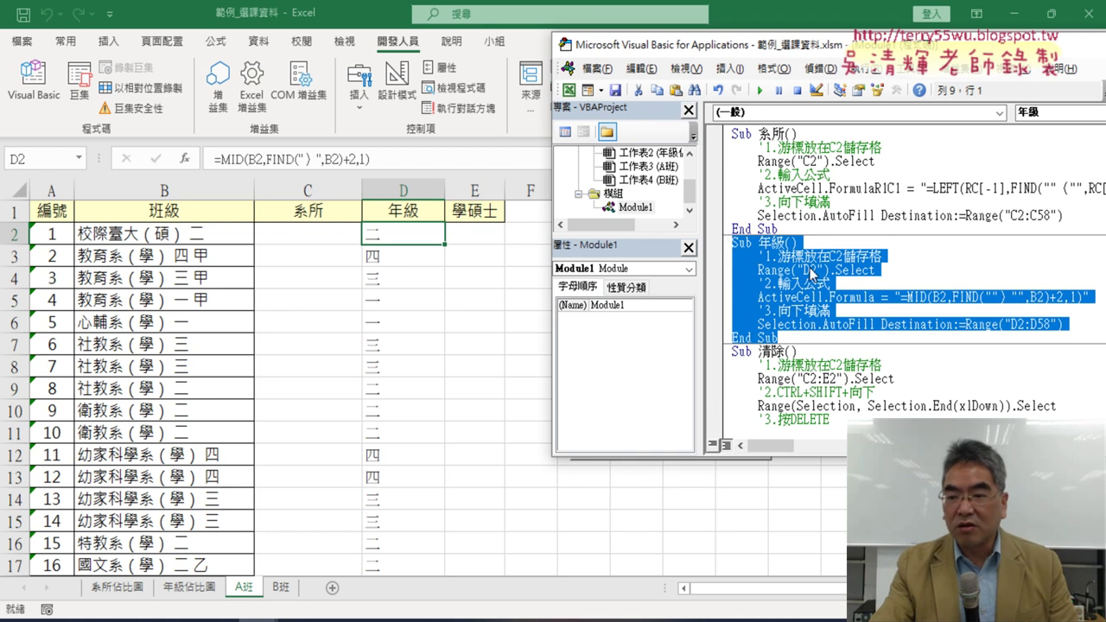
{"action": "left_click", "coordinate": [812, 271]}
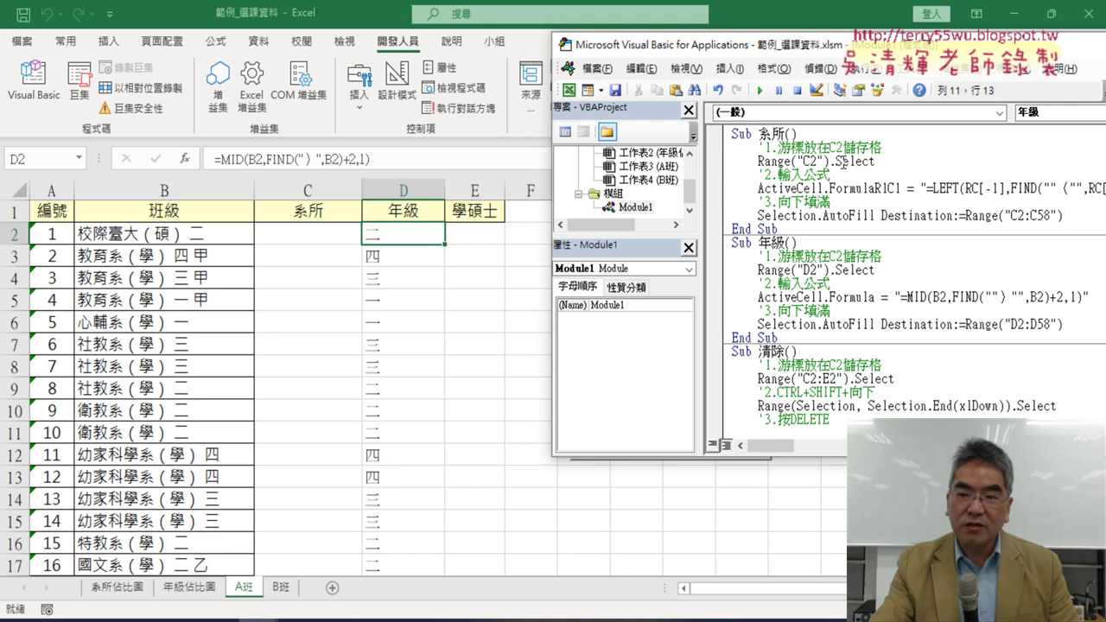
{"action": "left_click_drag", "start_coordinate": [819, 53], "coordinate": [762, 57]}
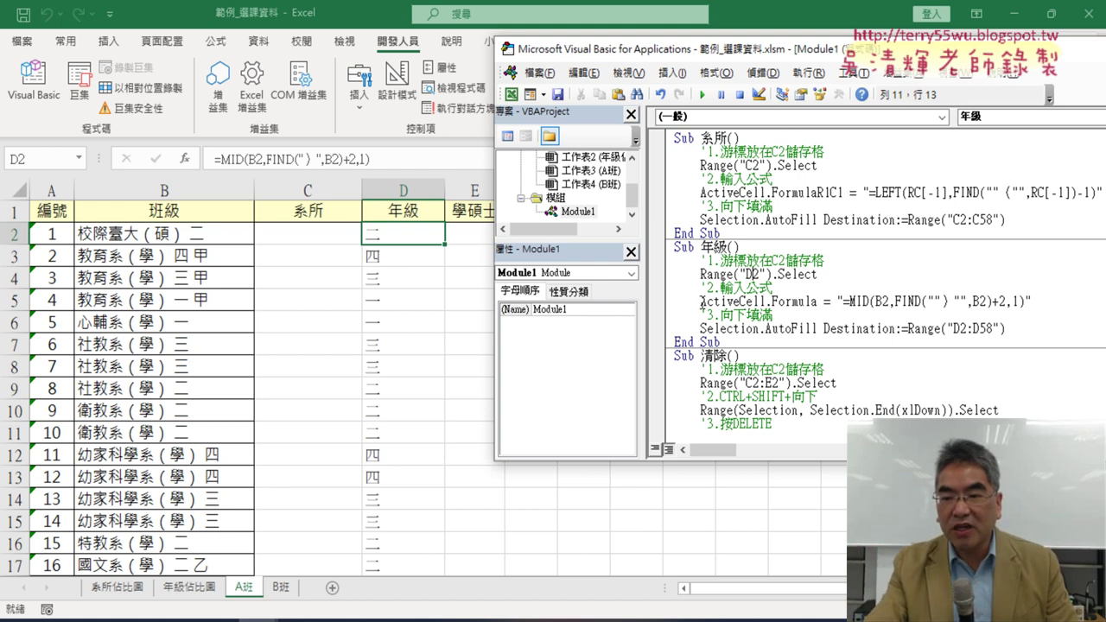
{"action": "left_click_drag", "start_coordinate": [702, 302], "coordinate": [723, 301]}
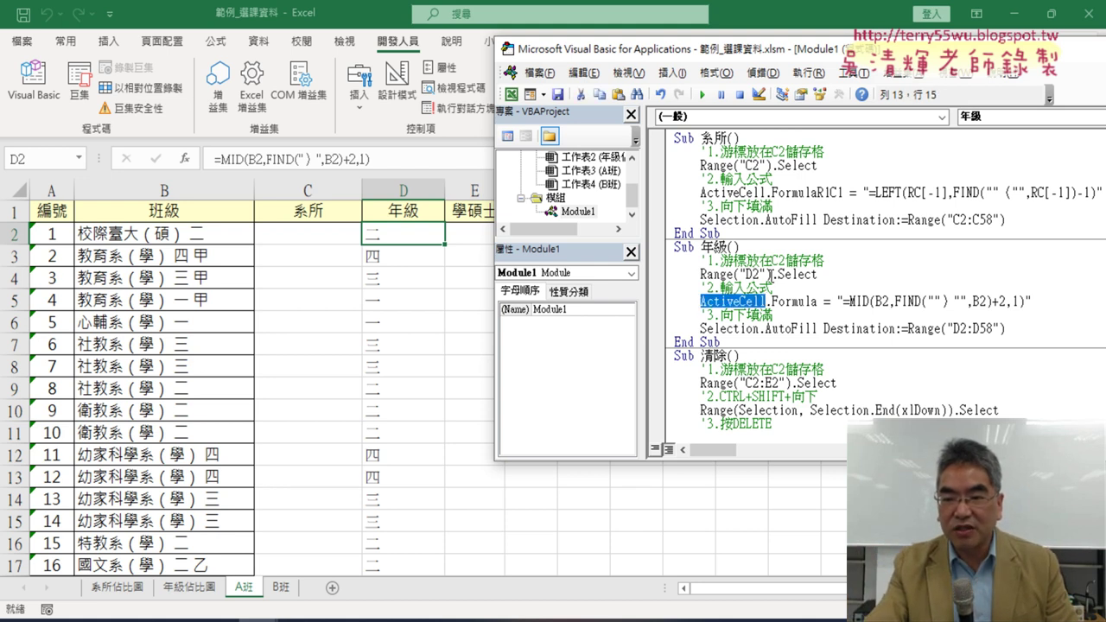
{"action": "left_click_drag", "start_coordinate": [770, 275], "coordinate": [721, 275]}
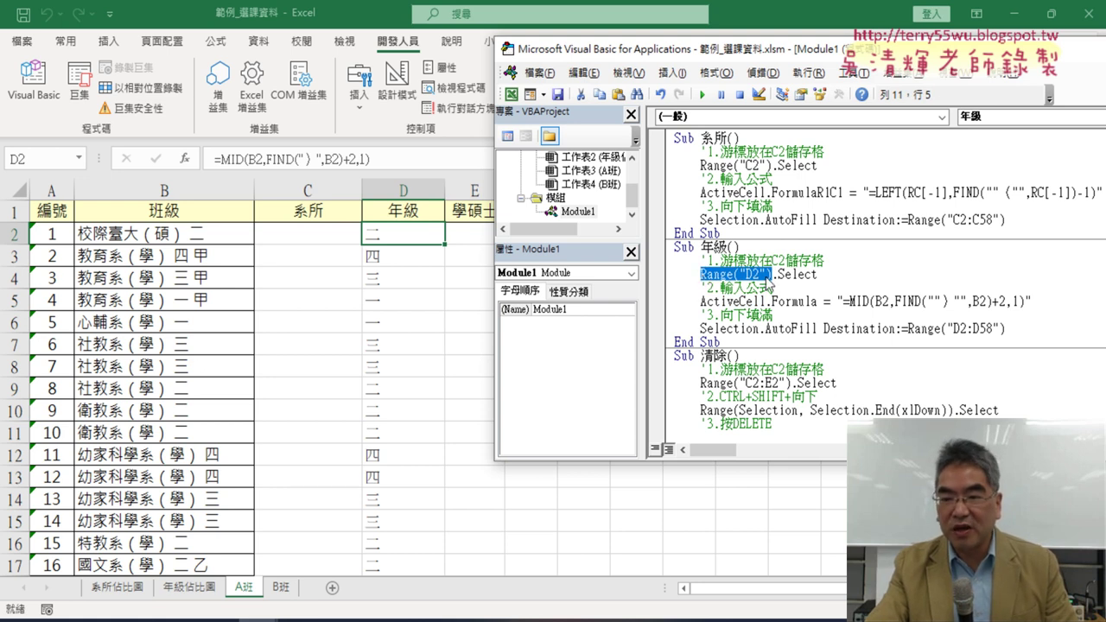
{"action": "mouse_move", "coordinate": [766, 302]}
{"action": "left_mouse_down"}
{"action": "mouse_move", "coordinate": [702, 301]}
{"action": "mouse_move", "coordinate": [750, 275]}
{"action": "left_mouse_up"}
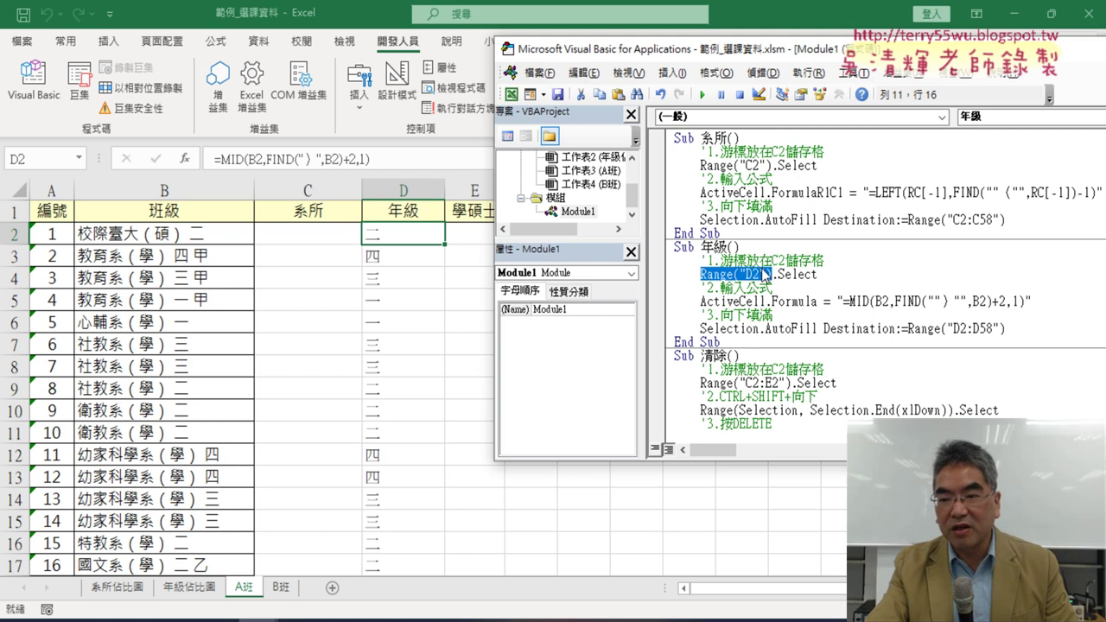
{"action": "right_click", "coordinate": [765, 274]}
{"action": "key", "text": "Escape"}
{"action": "key", "text": "shift+Right"}
{"action": "key", "text": "shift+Right"}
{"action": "key", "text": "ctrl+c"}
Paste Range("D2") over ActiveCell on the Formula line, then run 清除 to clear the results.
{"action": "left_click_drag", "start_coordinate": [765, 302], "coordinate": [702, 301]}
{"action": "right_click", "coordinate": [715, 304]}
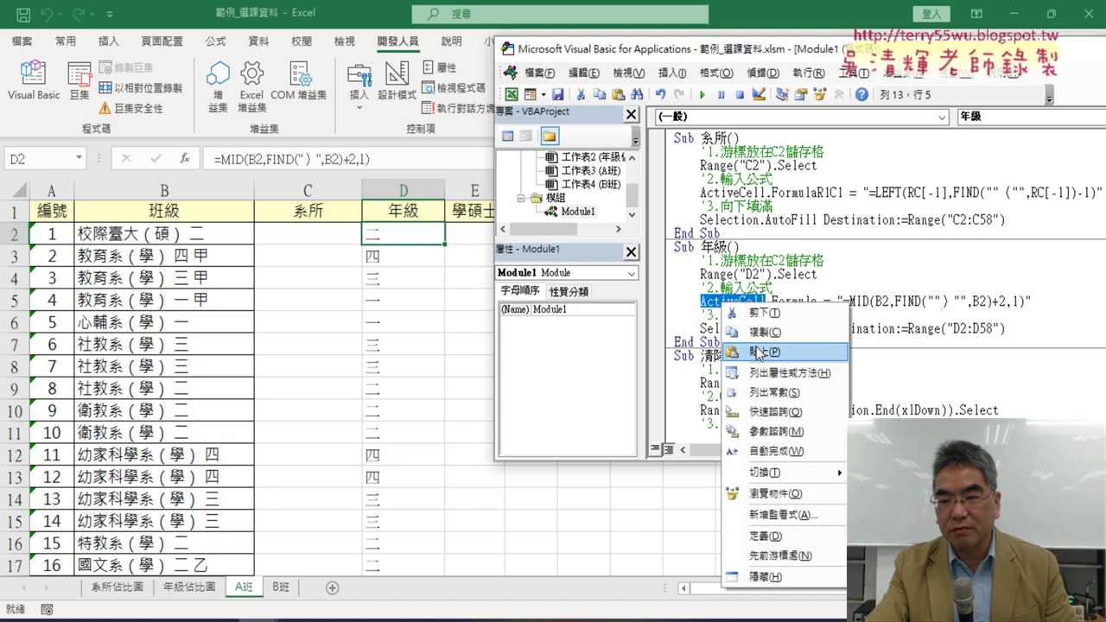
{"action": "left_click", "coordinate": [745, 347]}
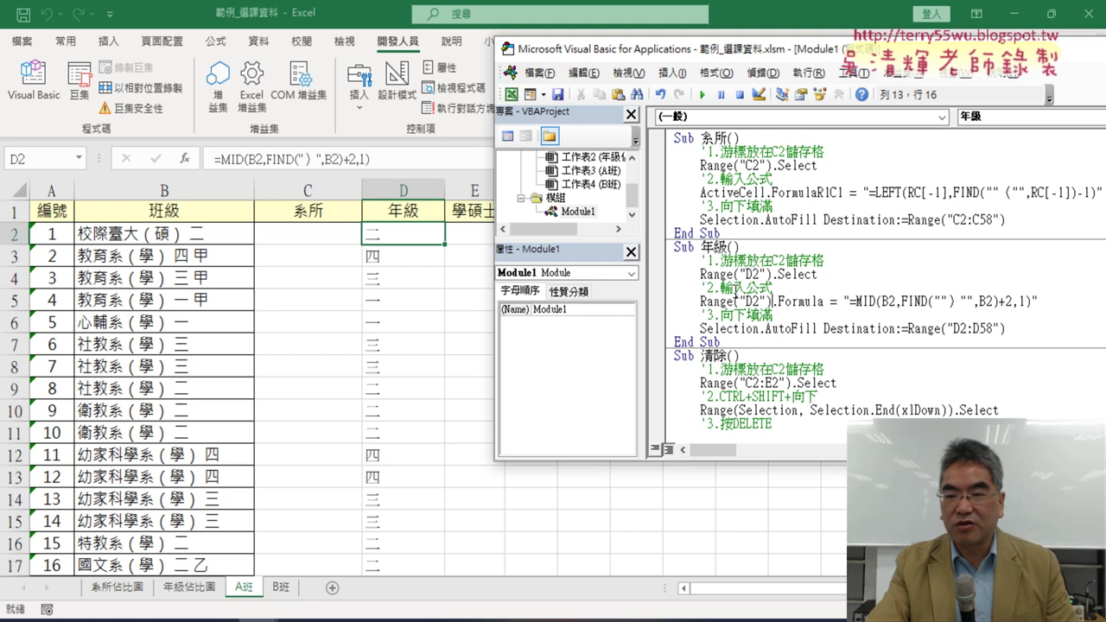
{"action": "left_click", "coordinate": [760, 396]}
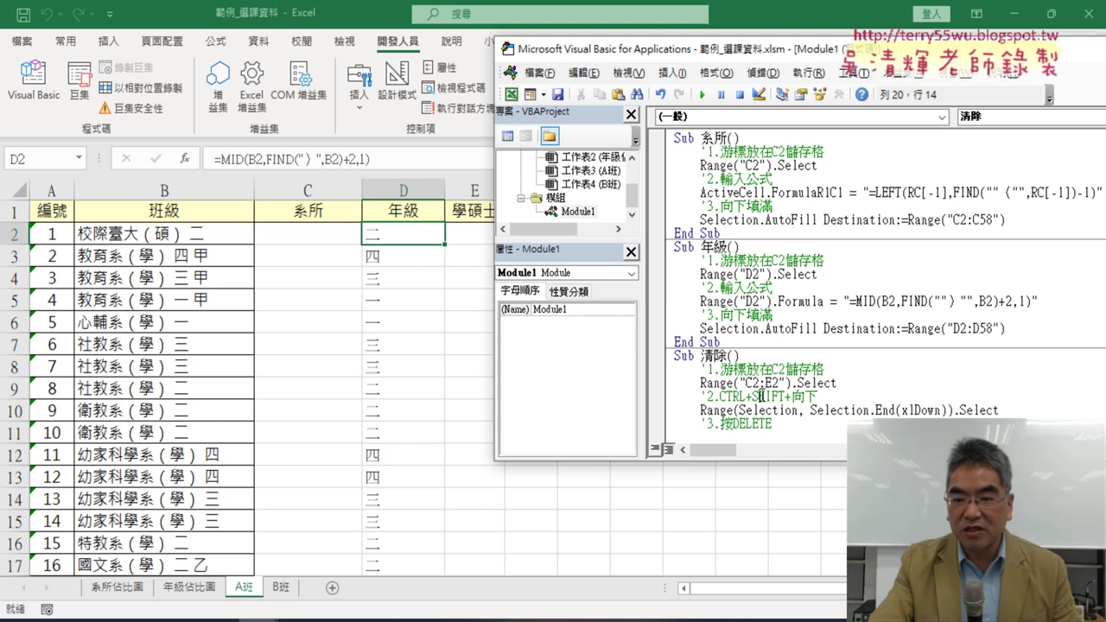
{"action": "left_click", "coordinate": [701, 94]}
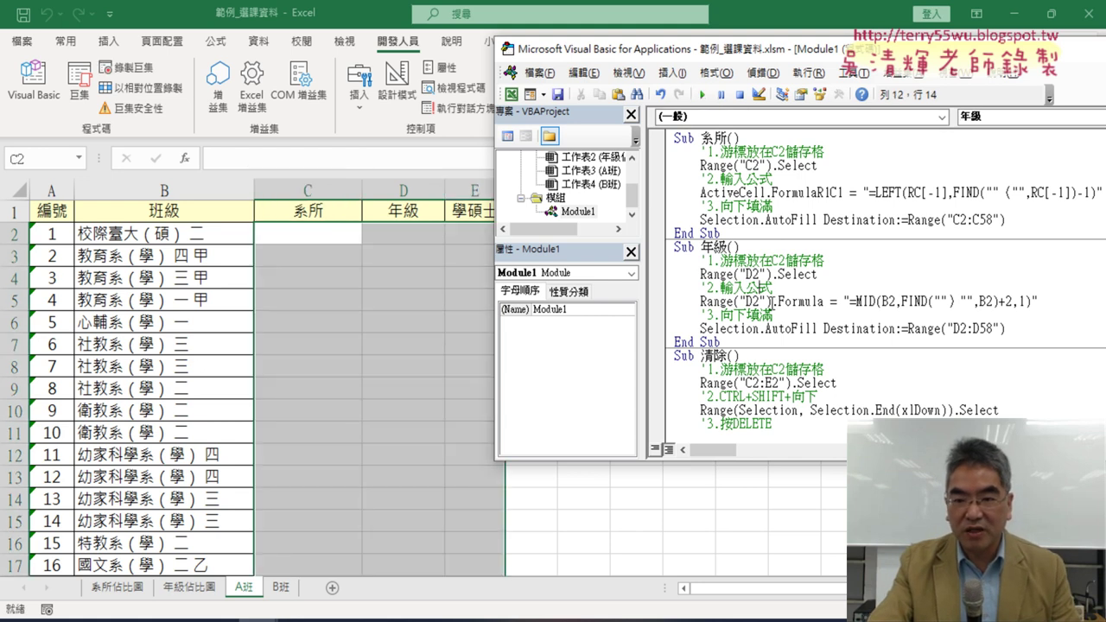
Step through the revised 年級 macro to refill column D, then mark the comment and Select lines.
{"action": "key", "text": "F8"}
{"action": "key", "text": "F8"}
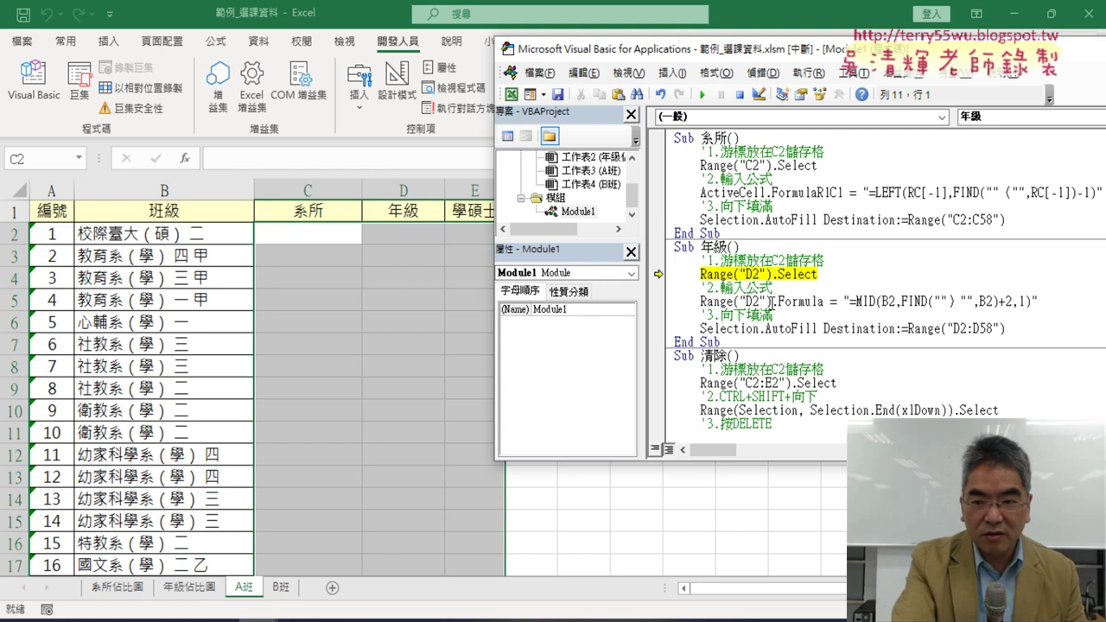
{"action": "key", "text": "F8"}
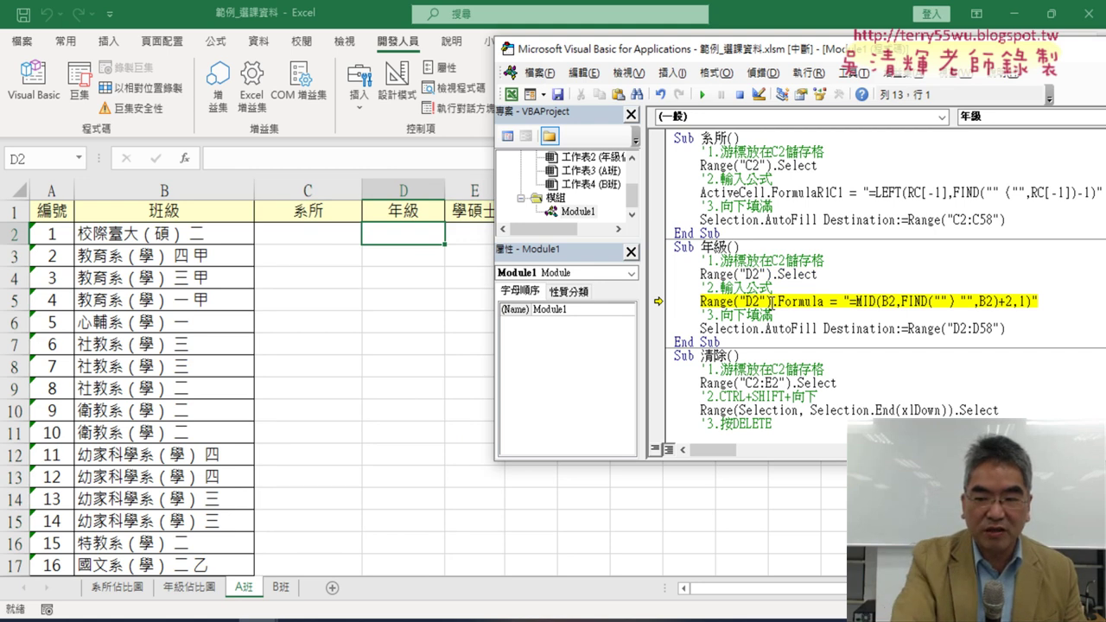
{"action": "key", "text": "F8"}
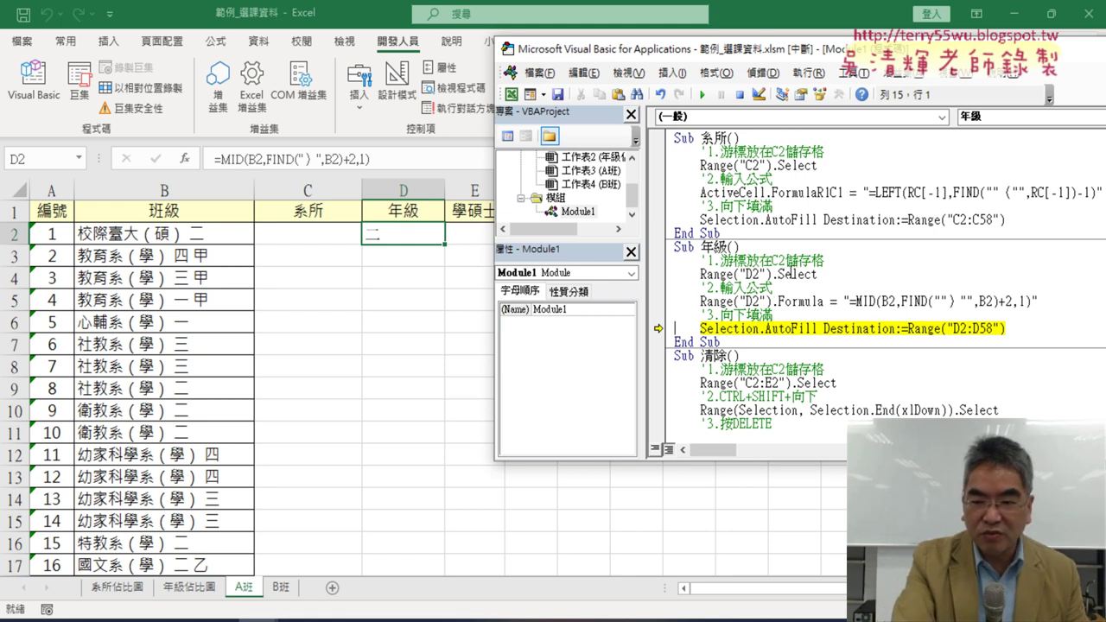
{"action": "key", "text": "F8"}
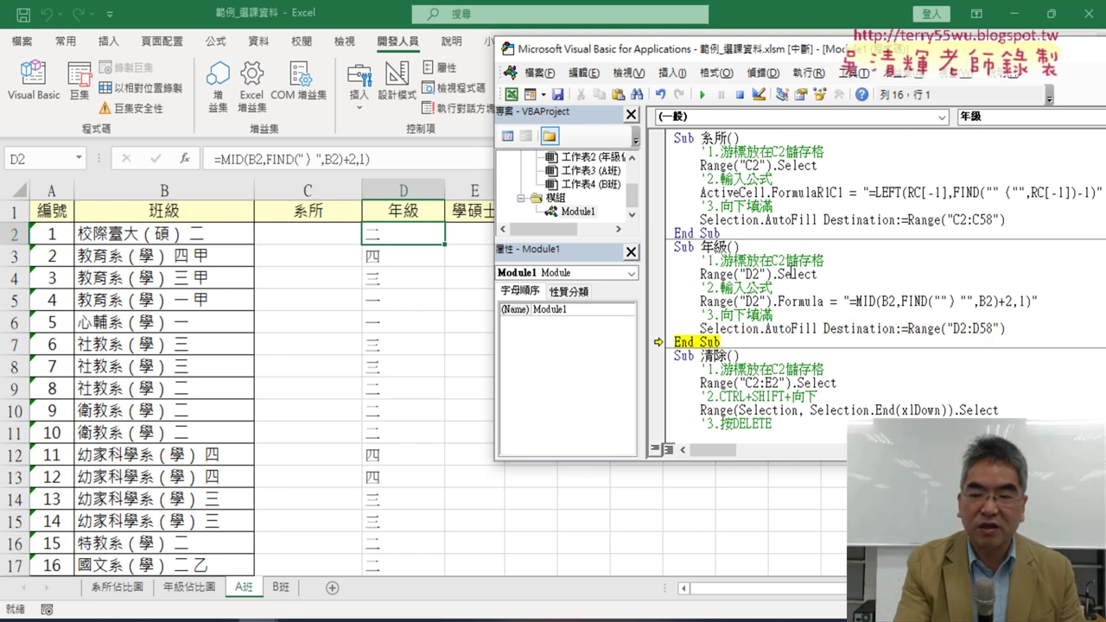
{"action": "key", "text": "F8"}
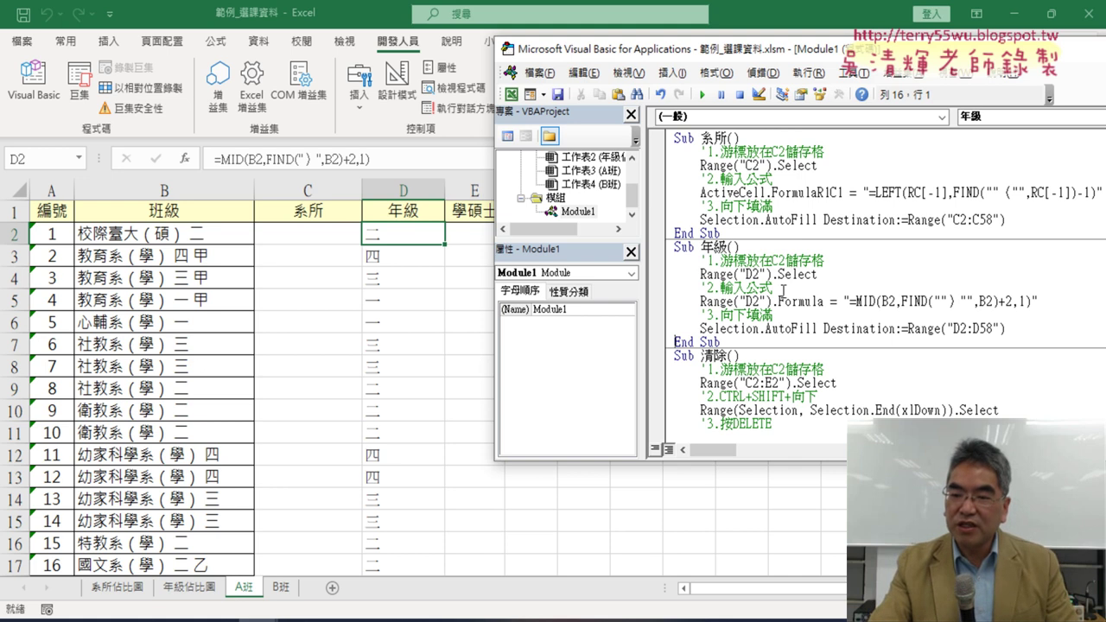
{"action": "left_click_drag", "start_coordinate": [773, 302], "coordinate": [714, 302]}
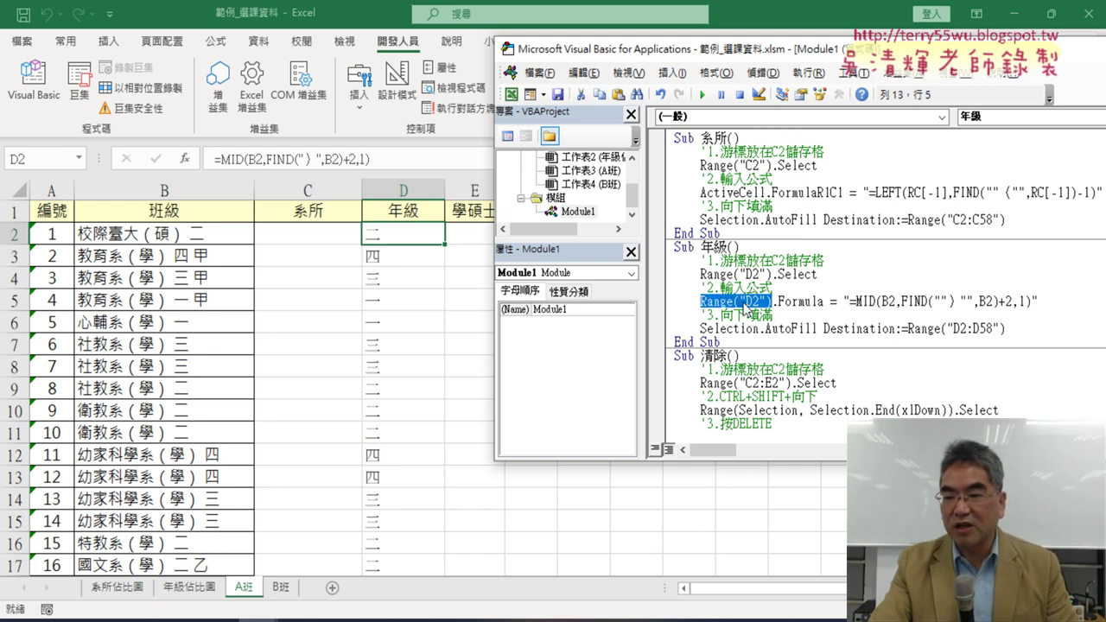
{"action": "left_click_drag", "start_coordinate": [826, 275], "coordinate": [660, 262]}
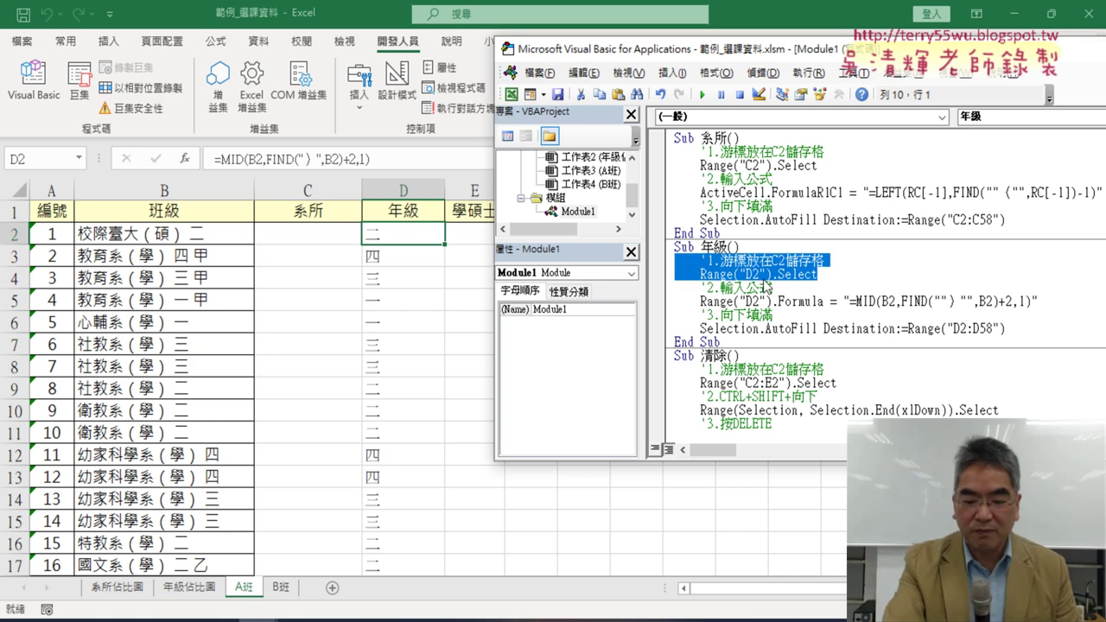
Delete the comment and Range("D2").Select lines, then step through the shortened macro.
{"action": "key", "text": "Delete"}
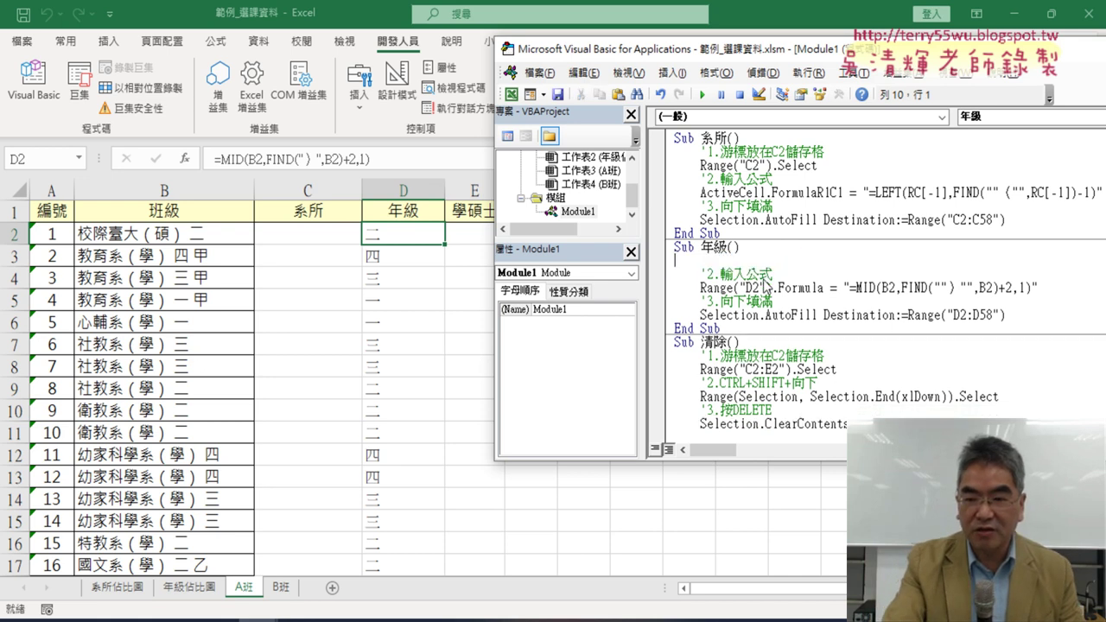
{"action": "key", "text": "Delete"}
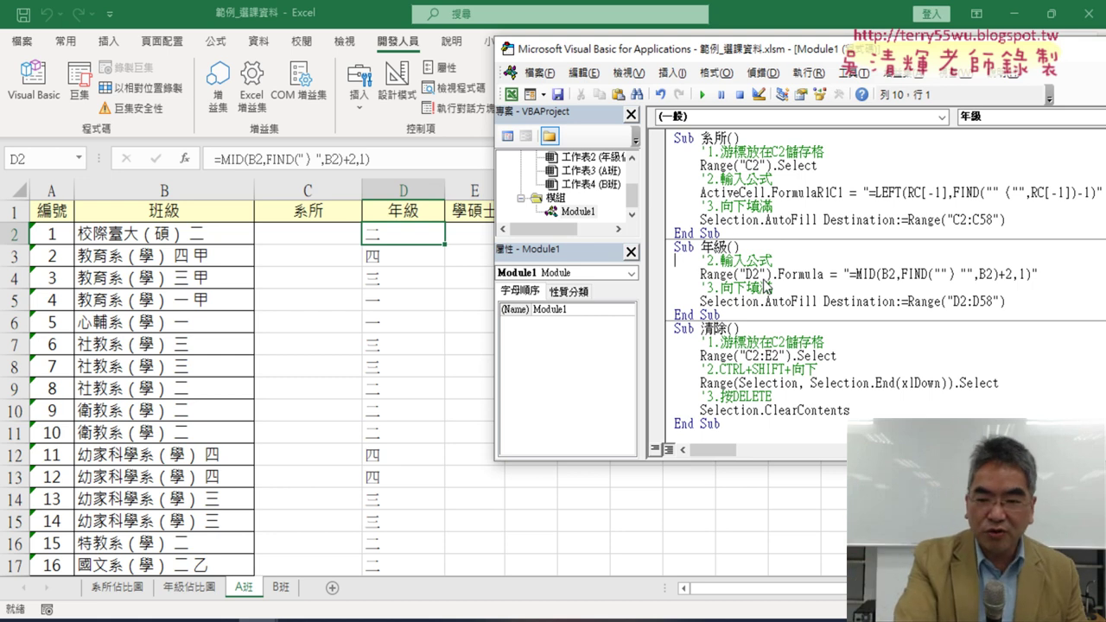
{"action": "key", "text": "F8"}
{"action": "key", "text": "F8"}
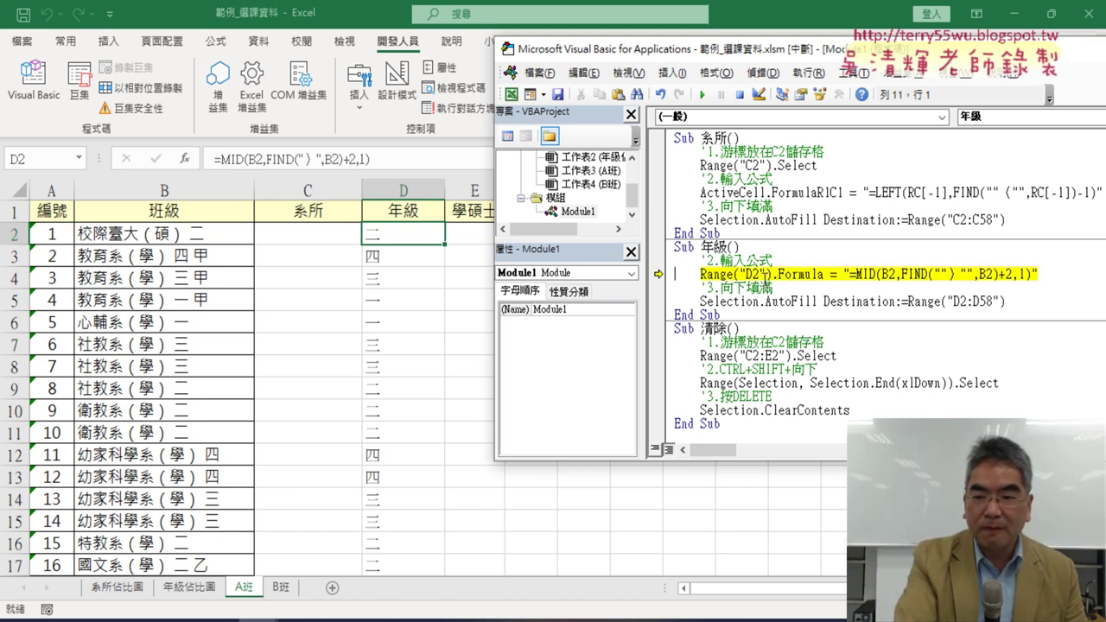
{"action": "key", "text": "F8"}
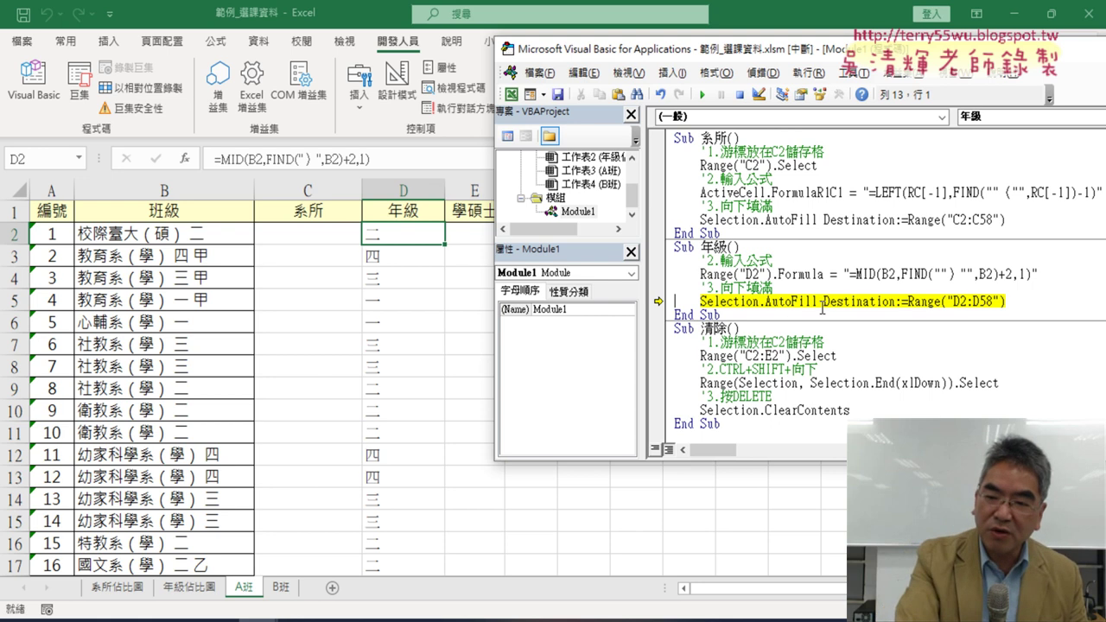
{"action": "key", "text": "F8"}
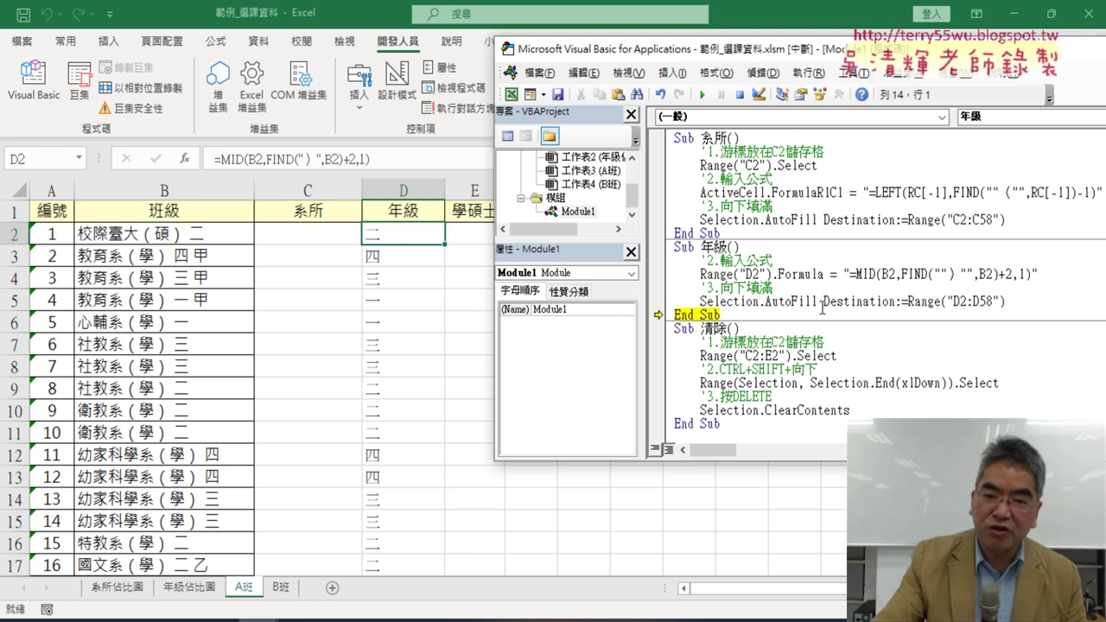
Make E2 active, reset the paused run, and step through 年級 to the autofill line.
{"action": "left_click", "coordinate": [489, 246]}
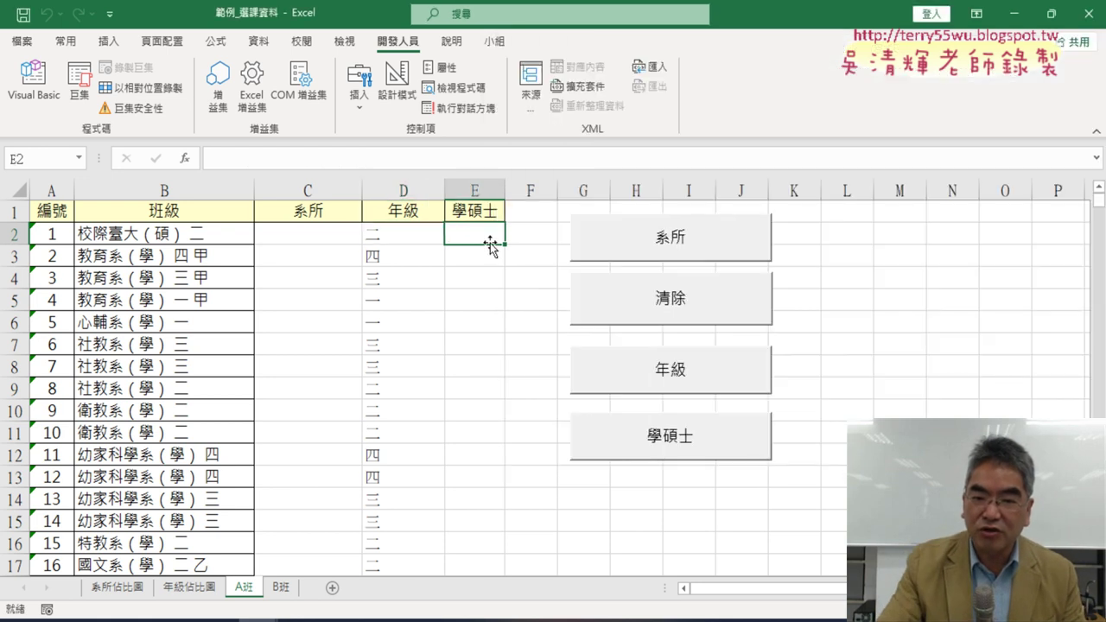
{"action": "left_click", "coordinate": [33, 82]}
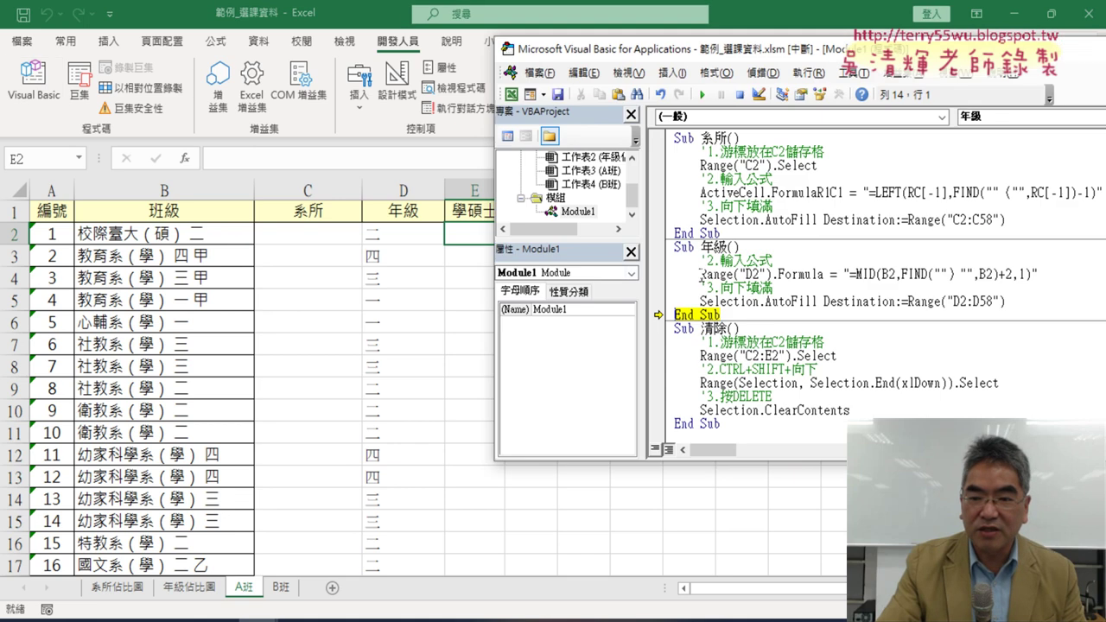
{"action": "left_click", "coordinate": [739, 94]}
{"action": "key", "text": "F8"}
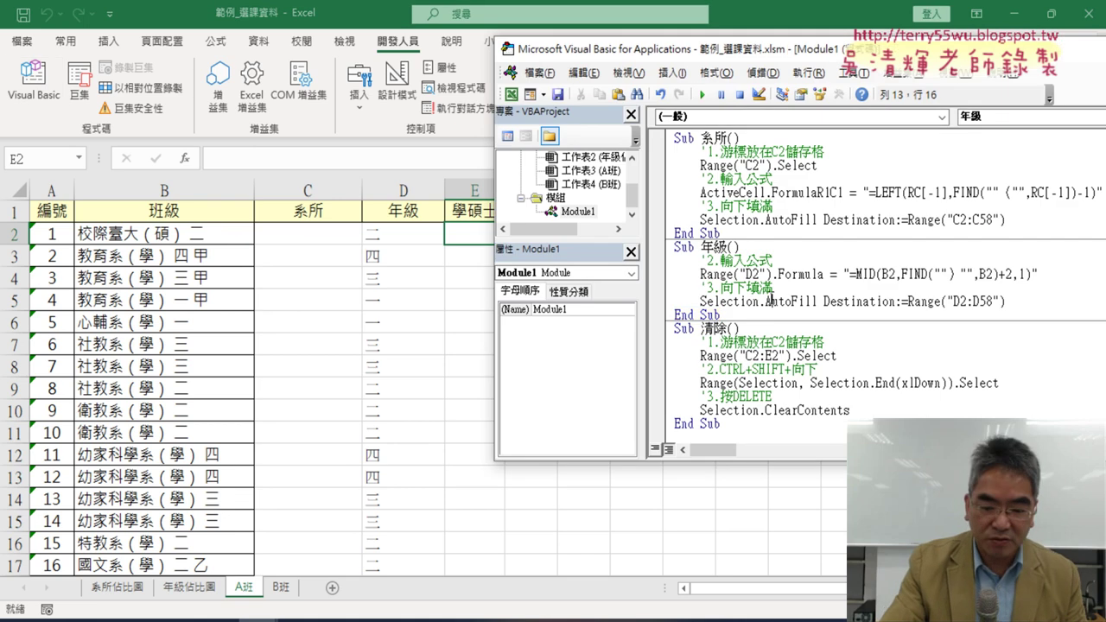
{"action": "key", "text": "F8"}
{"action": "key", "text": "F8"}
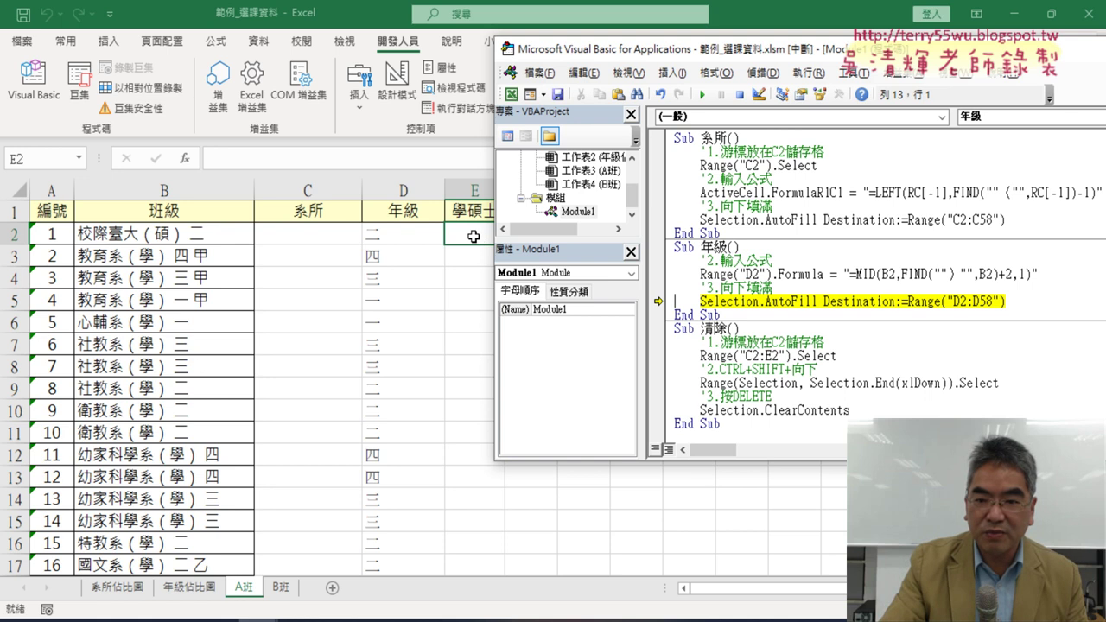
After the autofill step fails, replace Selection on the AutoFill line with the copied Range("D2").
{"action": "key", "text": "F8"}
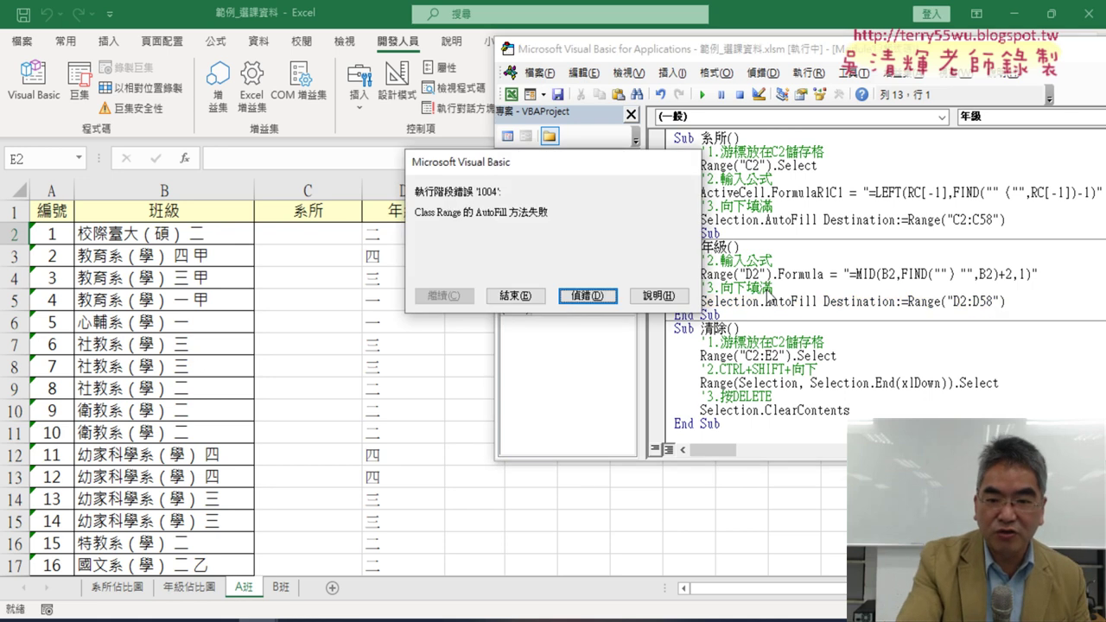
{"action": "left_click", "coordinate": [588, 298]}
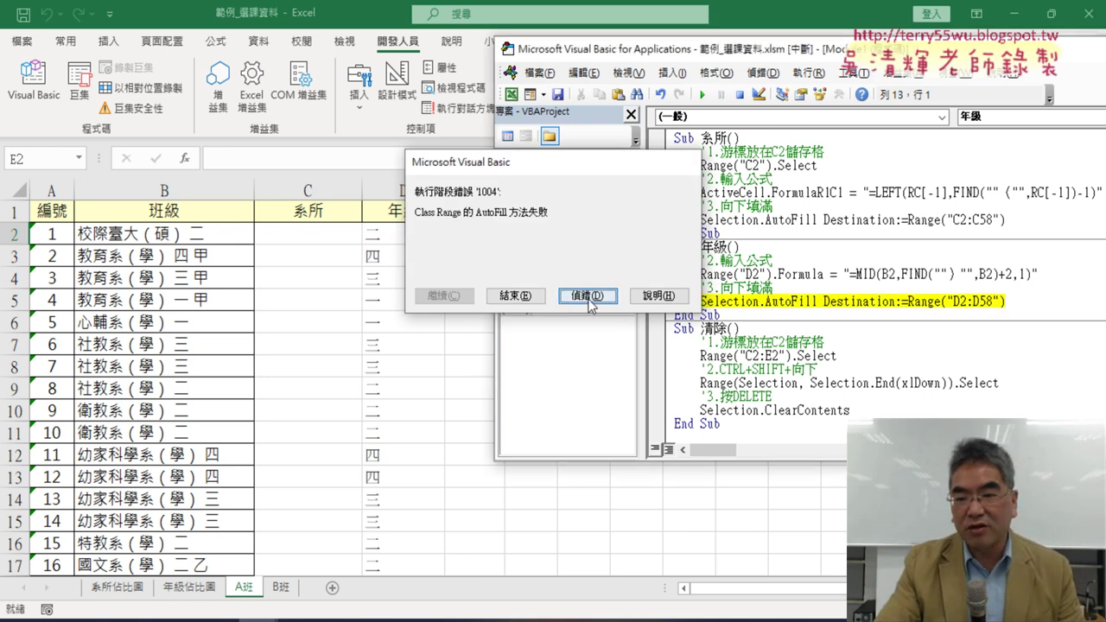
{"action": "left_click_drag", "start_coordinate": [772, 274], "coordinate": [700, 275]}
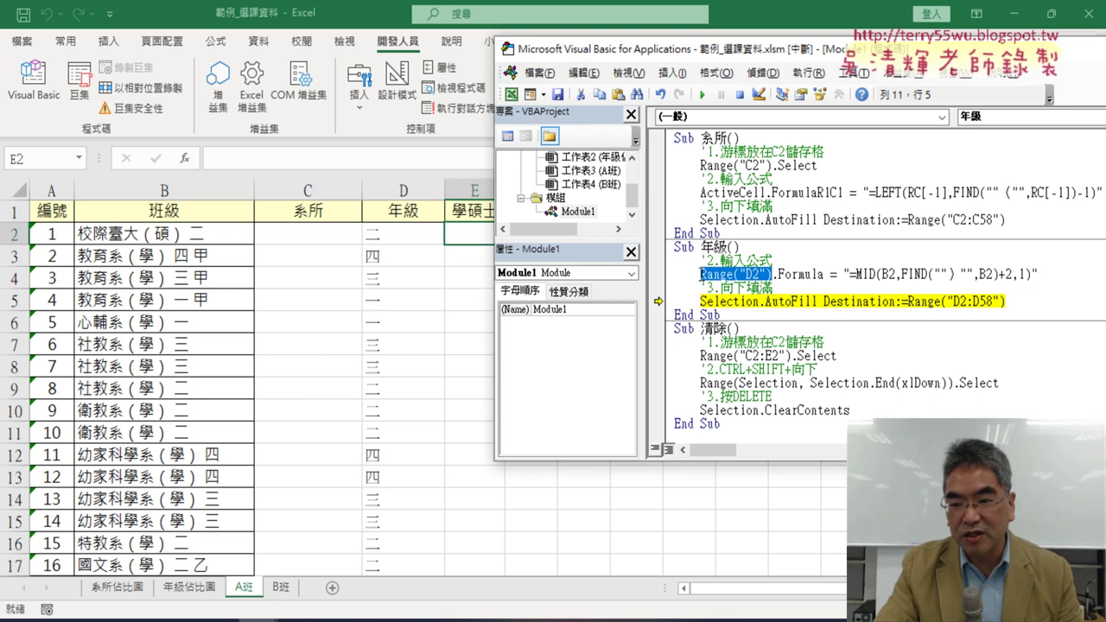
{"action": "right_click", "coordinate": [748, 274]}
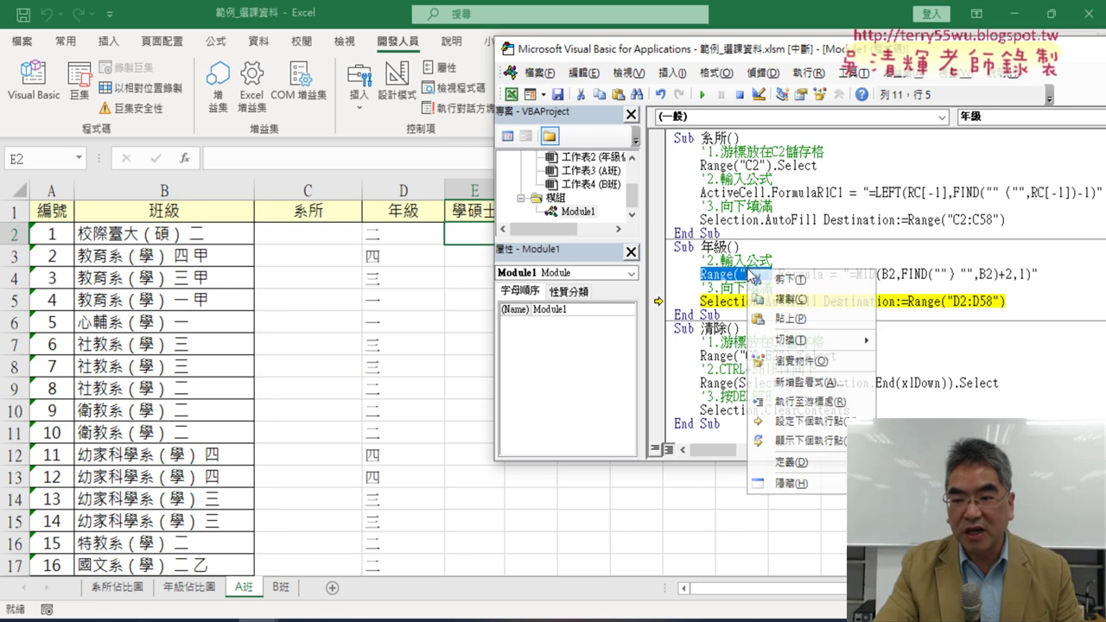
{"action": "left_click", "coordinate": [782, 299]}
{"action": "left_click_drag", "start_coordinate": [759, 302], "coordinate": [707, 301]}
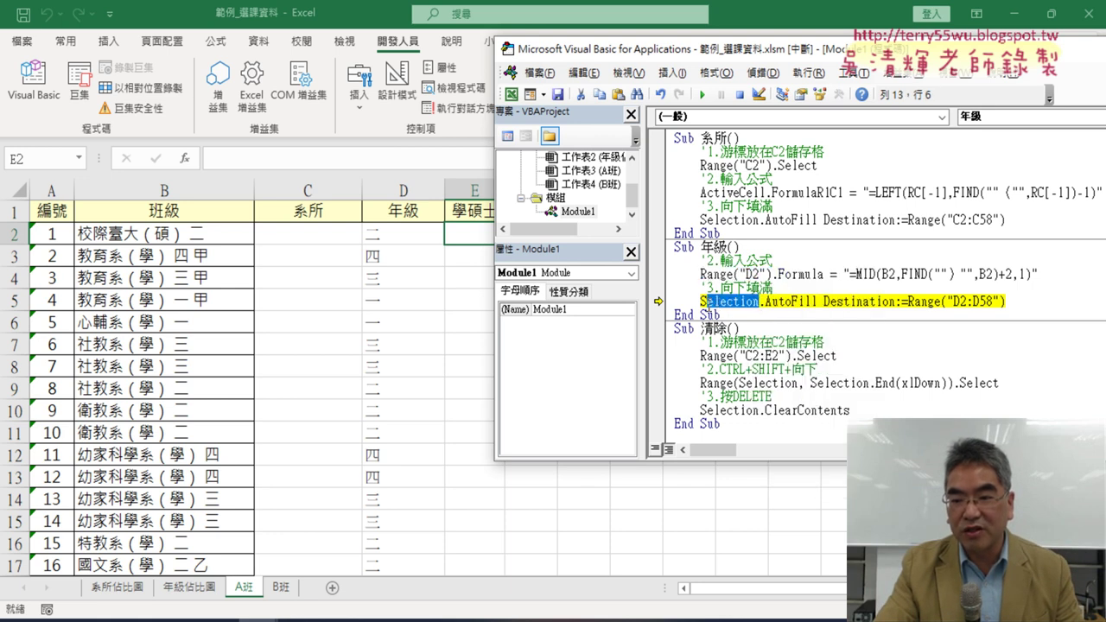
{"action": "right_click", "coordinate": [726, 305]}
{"action": "left_click", "coordinate": [748, 346]}
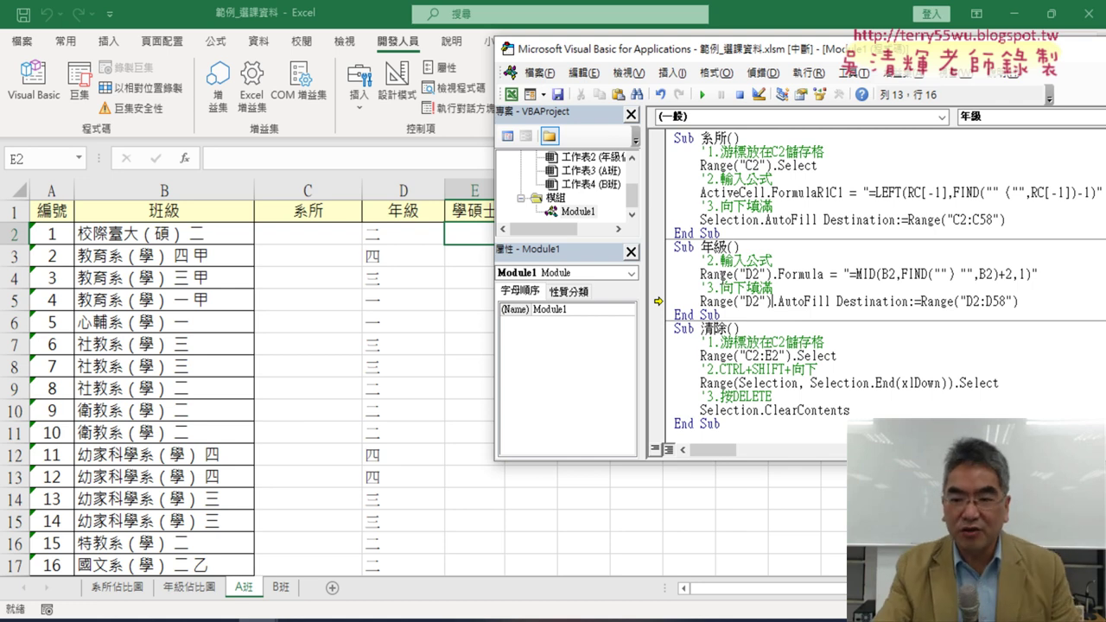
Let the paused macro finish, then run 清除 to clear C2:E58.
{"action": "left_click", "coordinate": [753, 274]}
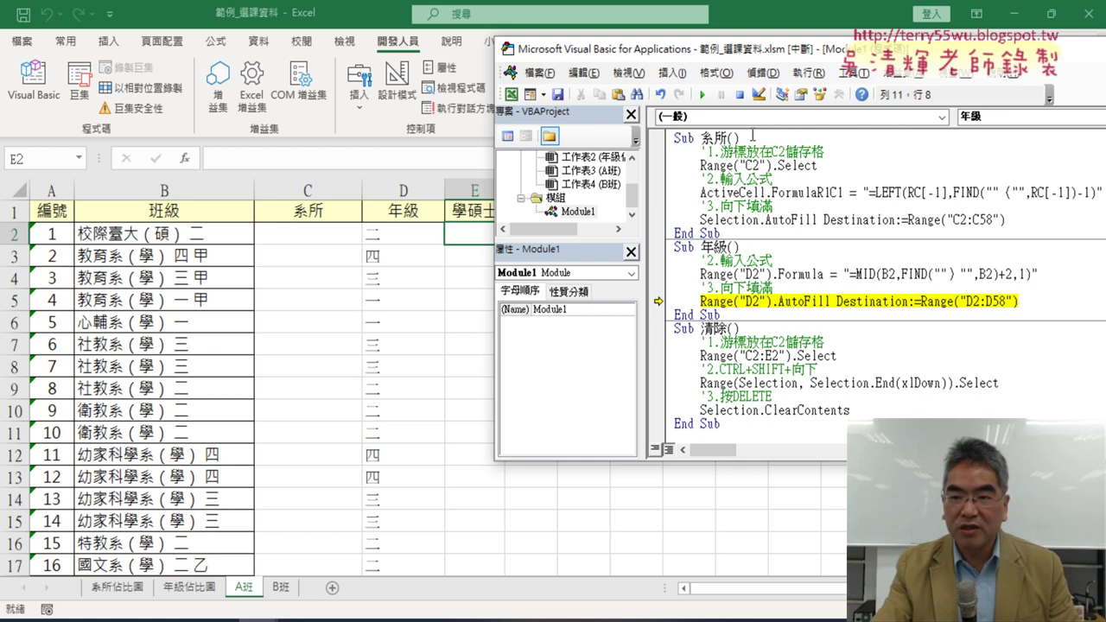
{"action": "left_click", "coordinate": [702, 95]}
{"action": "left_click", "coordinate": [766, 355]}
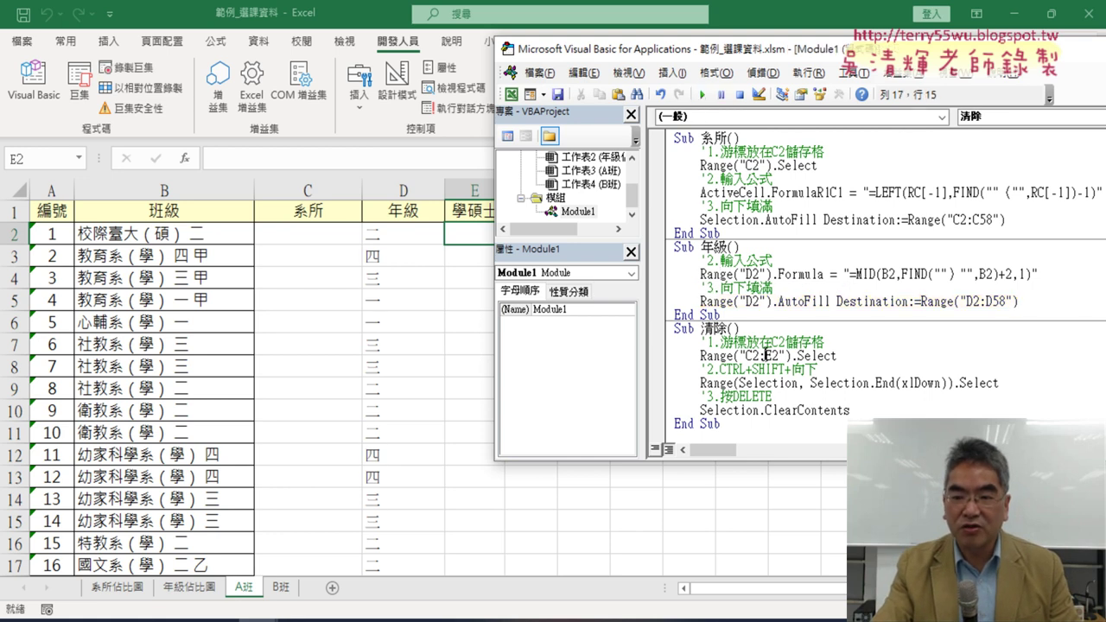
{"action": "left_click", "coordinate": [702, 95]}
Step through the Selection-free 年級 macro so column D refills with grades.
{"action": "left_click", "coordinate": [748, 273]}
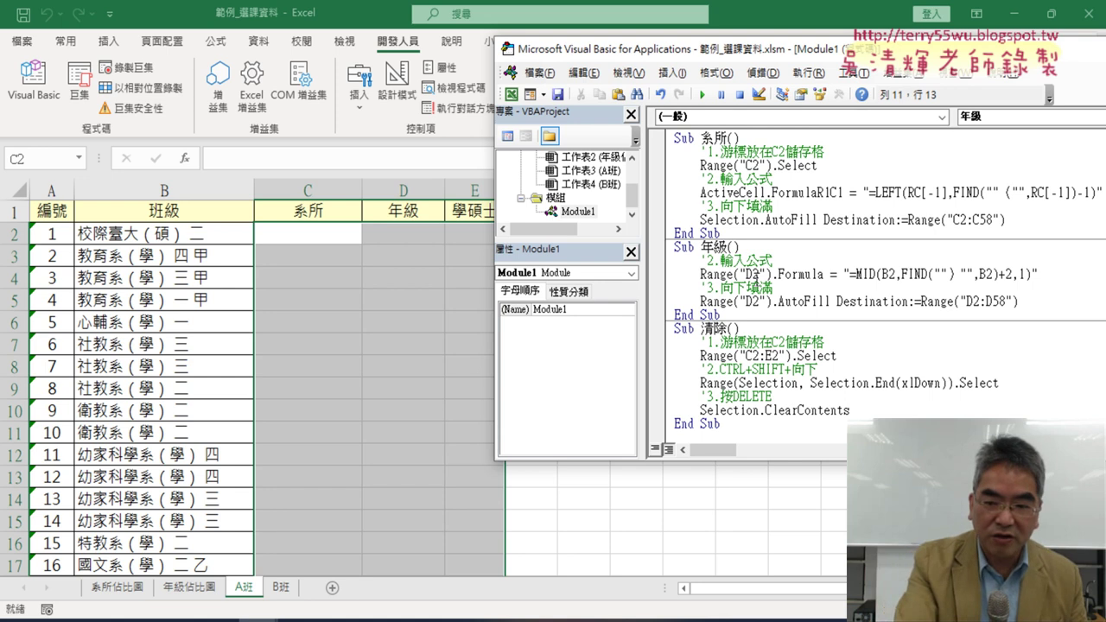
{"action": "key", "text": "F8"}
{"action": "key", "text": "F8"}
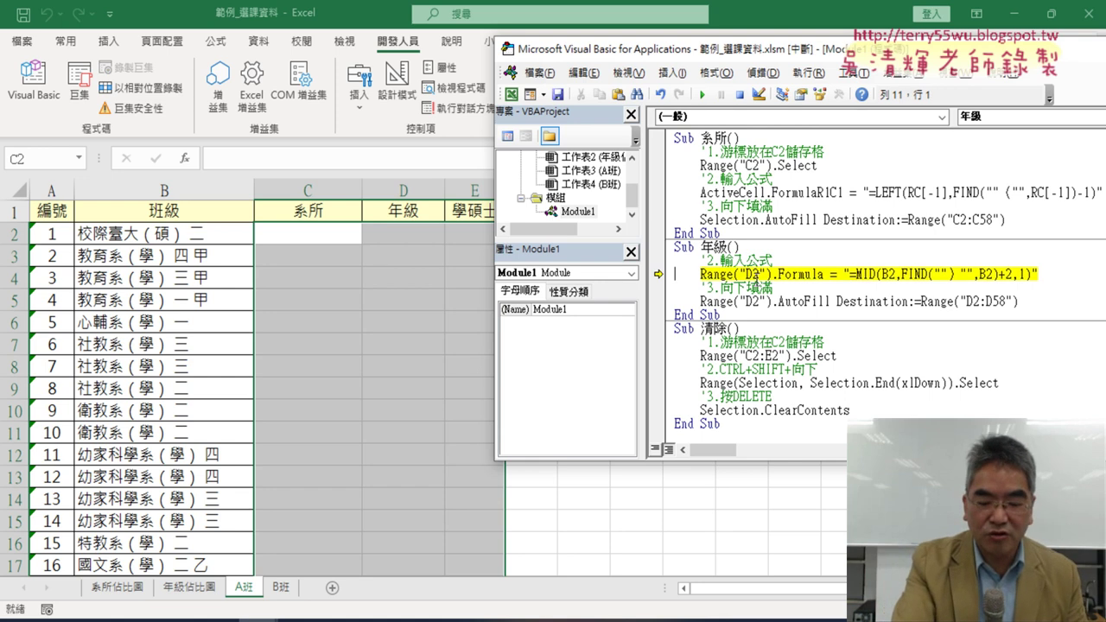
{"action": "key", "text": "F8"}
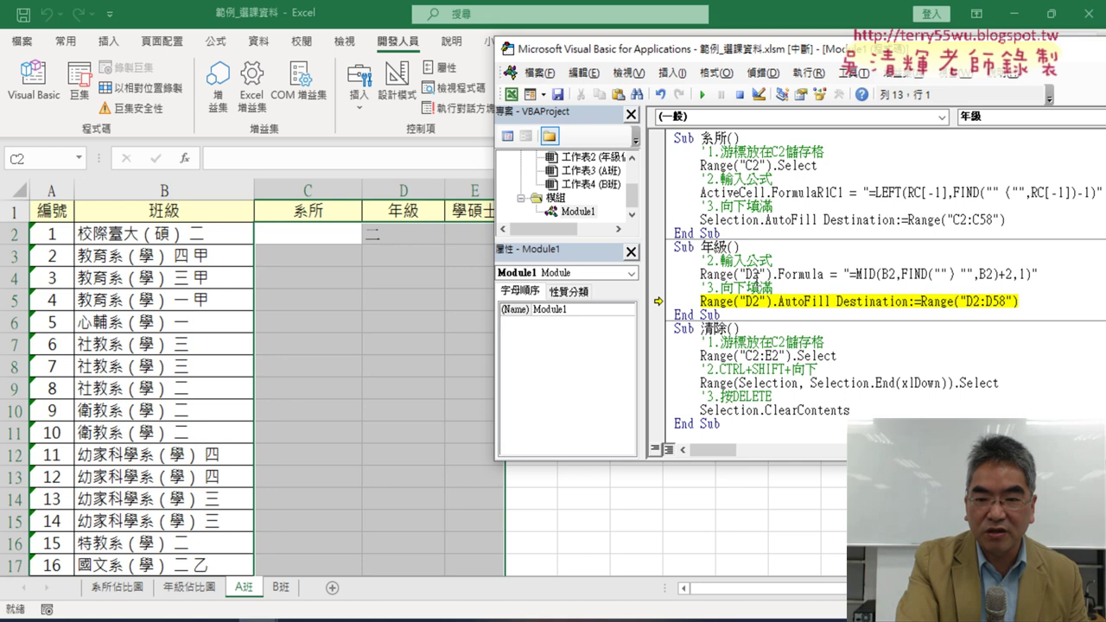
{"action": "key", "text": "F8"}
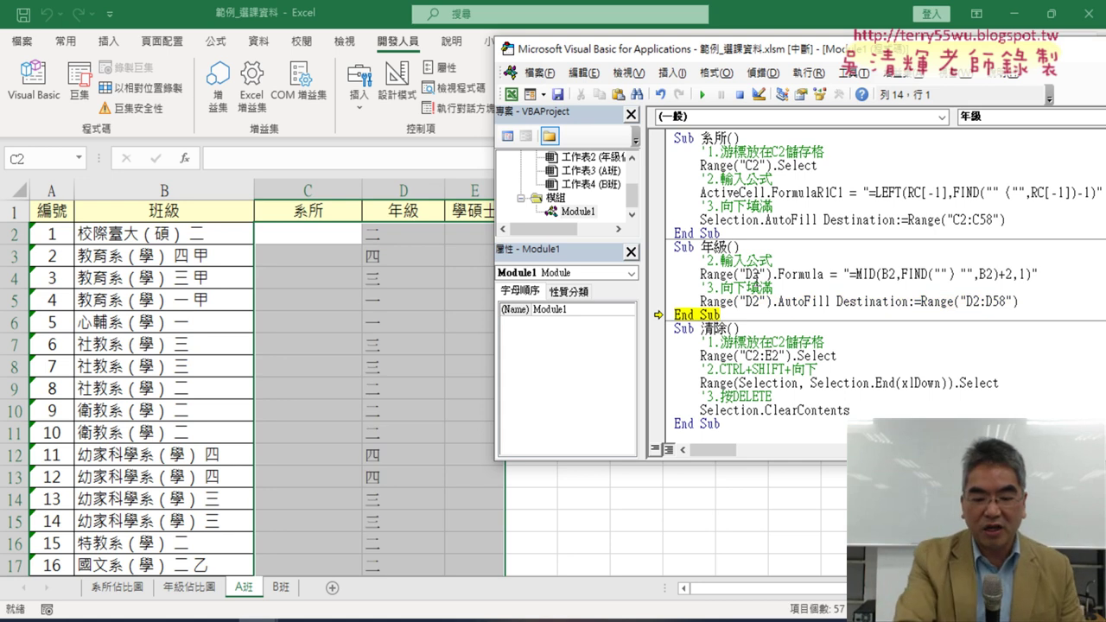
{"action": "key", "text": "F8"}
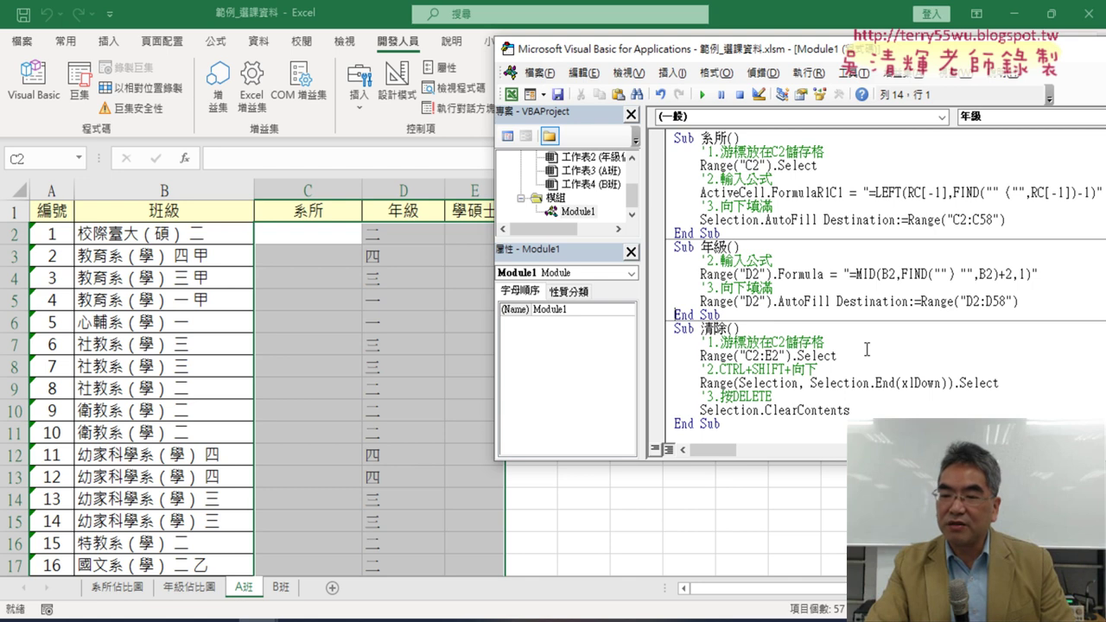
Delete .Formula from the Range("D2") line and run 清除 to clear column D.
{"action": "left_click_drag", "start_coordinate": [773, 274], "coordinate": [817, 274]}
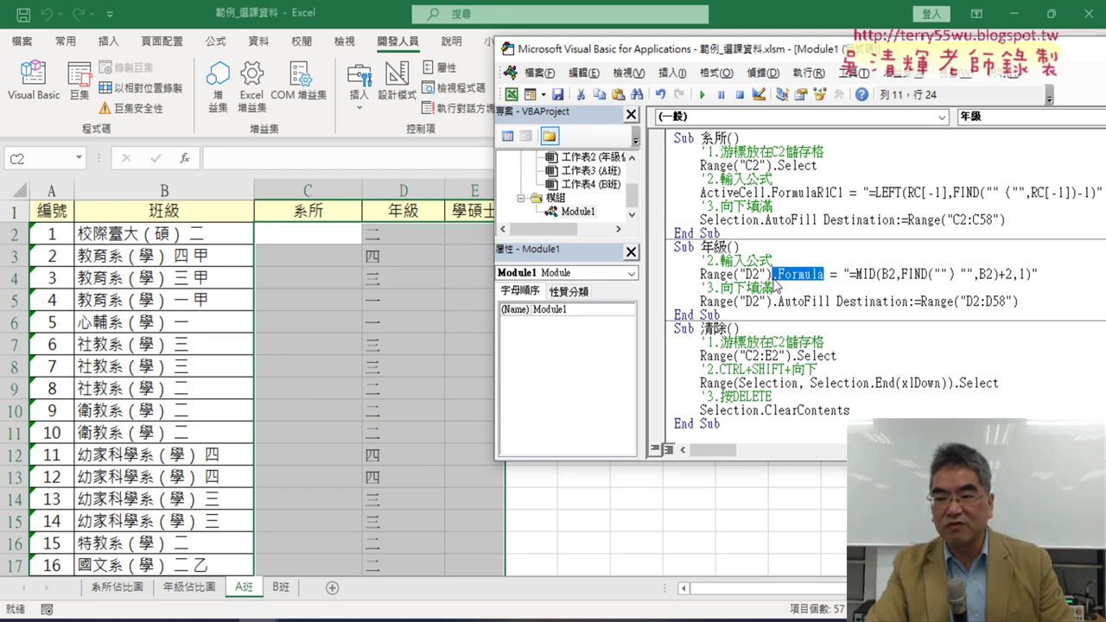
{"action": "key", "text": "Delete"}
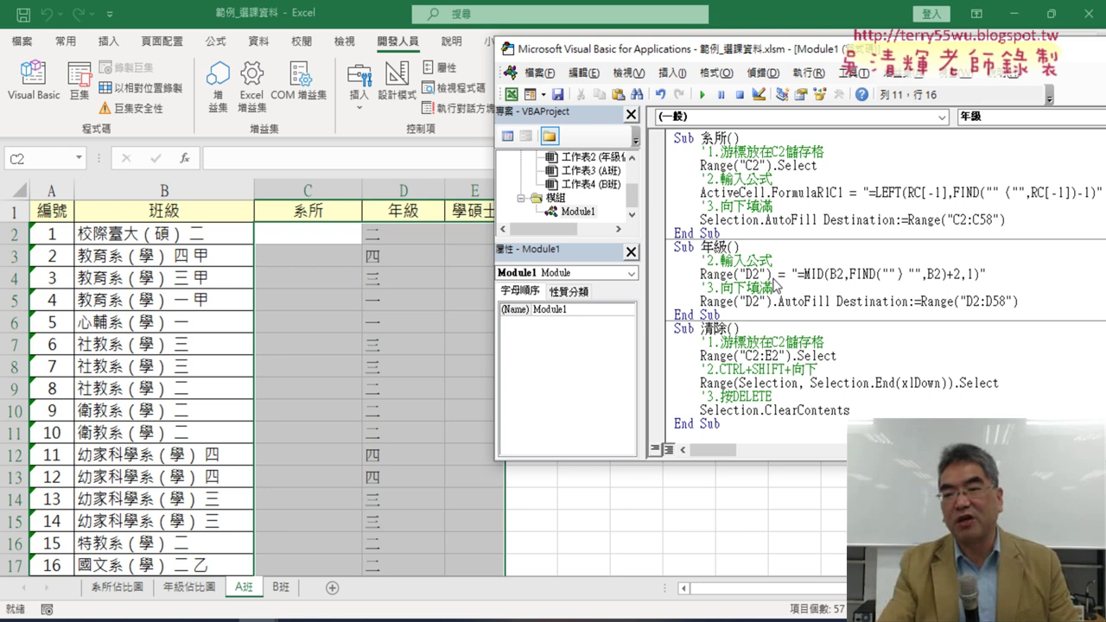
{"action": "left_click", "coordinate": [702, 95]}
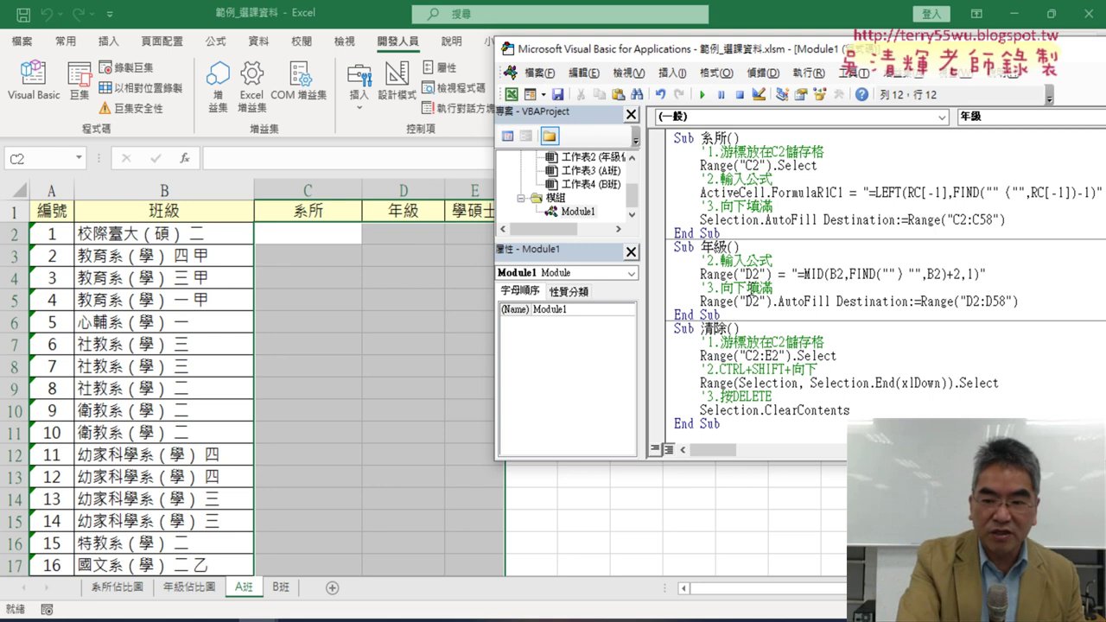
Step through the 年級 macro again so column D refills with grades.
{"action": "key", "text": "F8"}
{"action": "key", "text": "F8"}
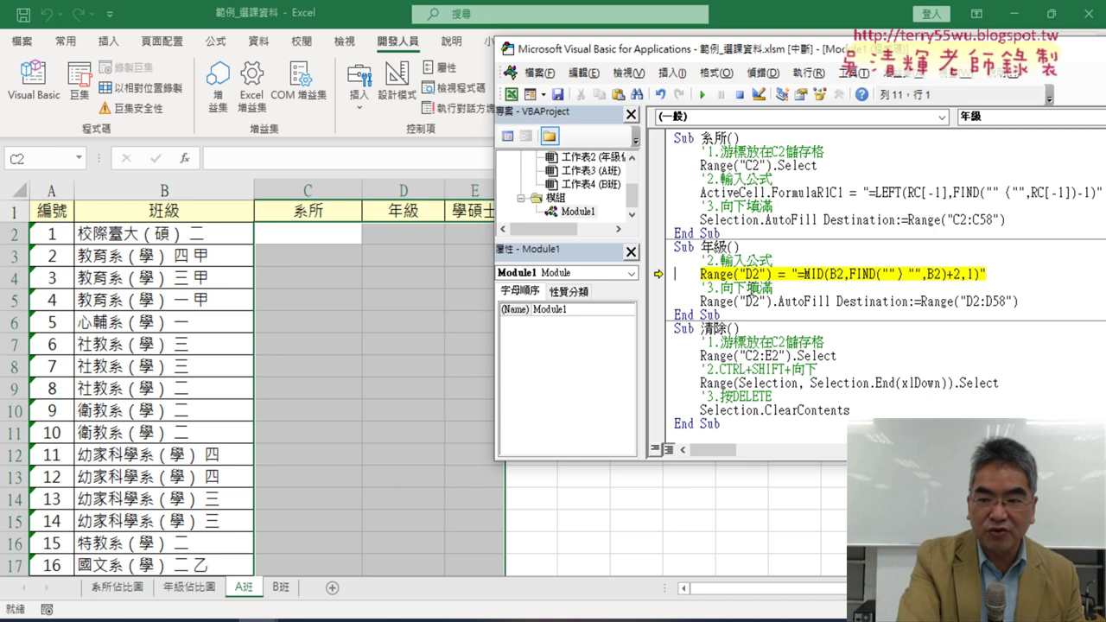
{"action": "key", "text": "F8"}
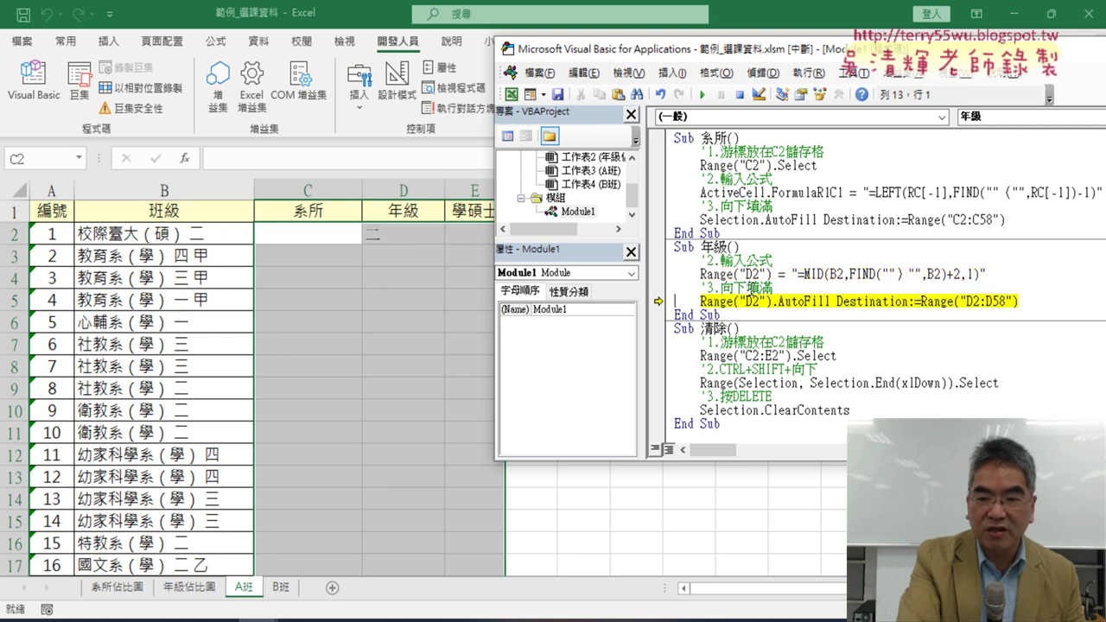
{"action": "key", "text": "F8"}
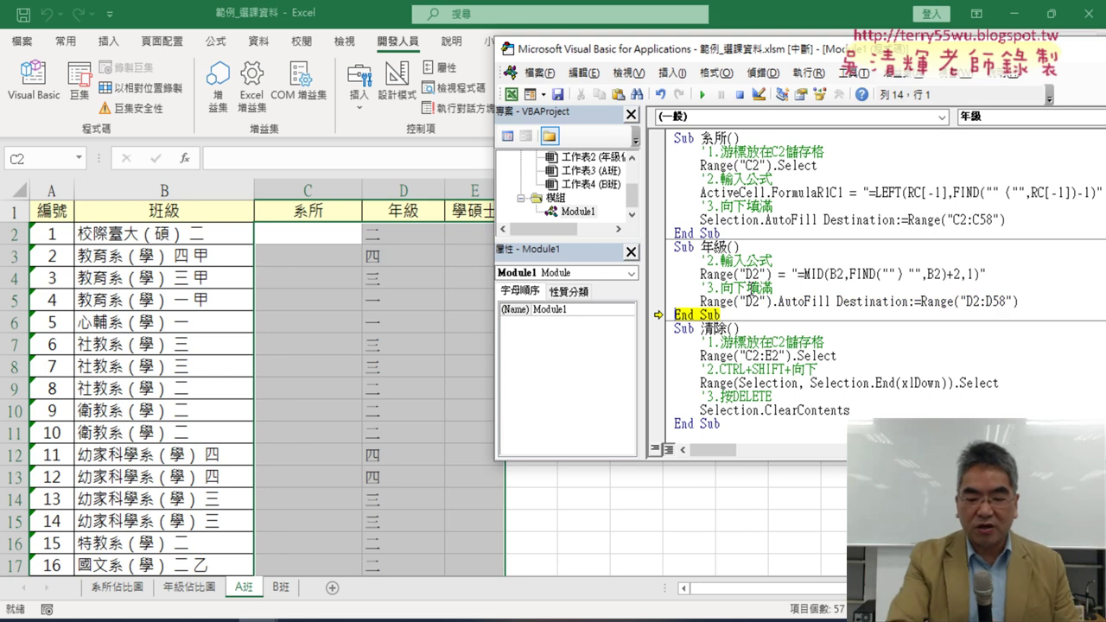
{"action": "key", "text": "F8"}
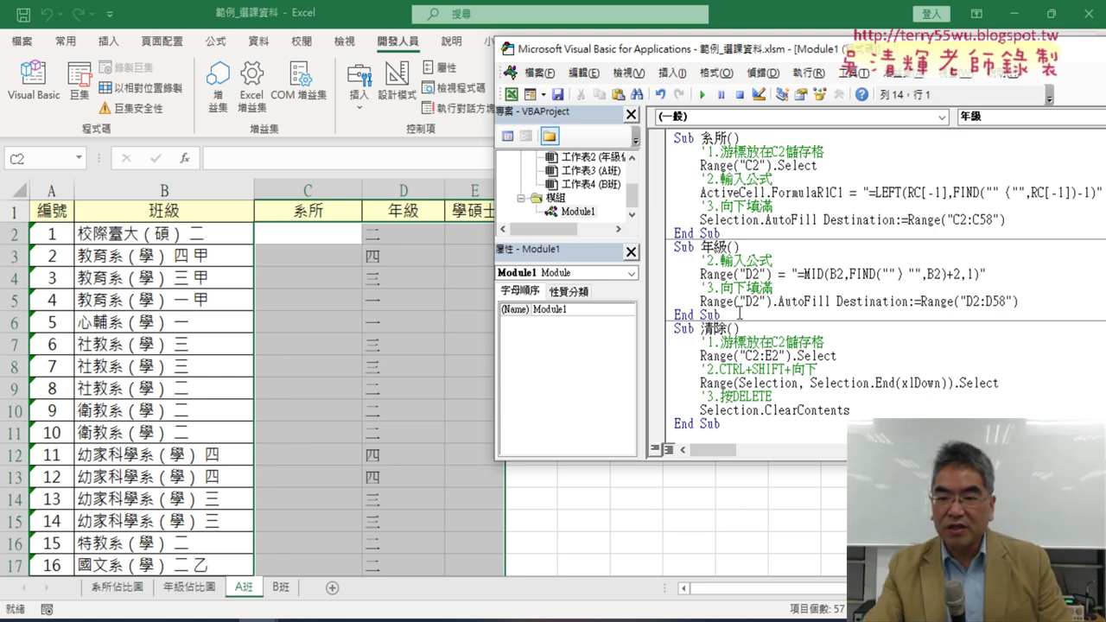
{"action": "left_click_drag", "start_coordinate": [667, 315], "coordinate": [667, 250]}
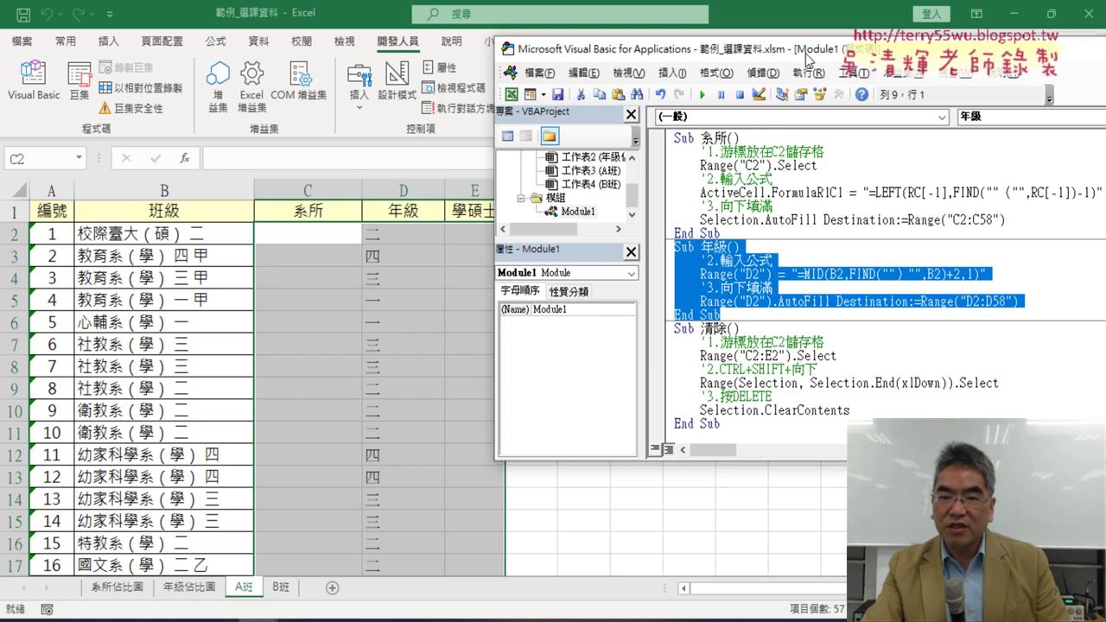
Highlight ActiveCell, Selection and FormulaR1C1 in the 系所 macro for comparison.
{"action": "left_click_drag", "start_coordinate": [806, 57], "coordinate": [710, 60]}
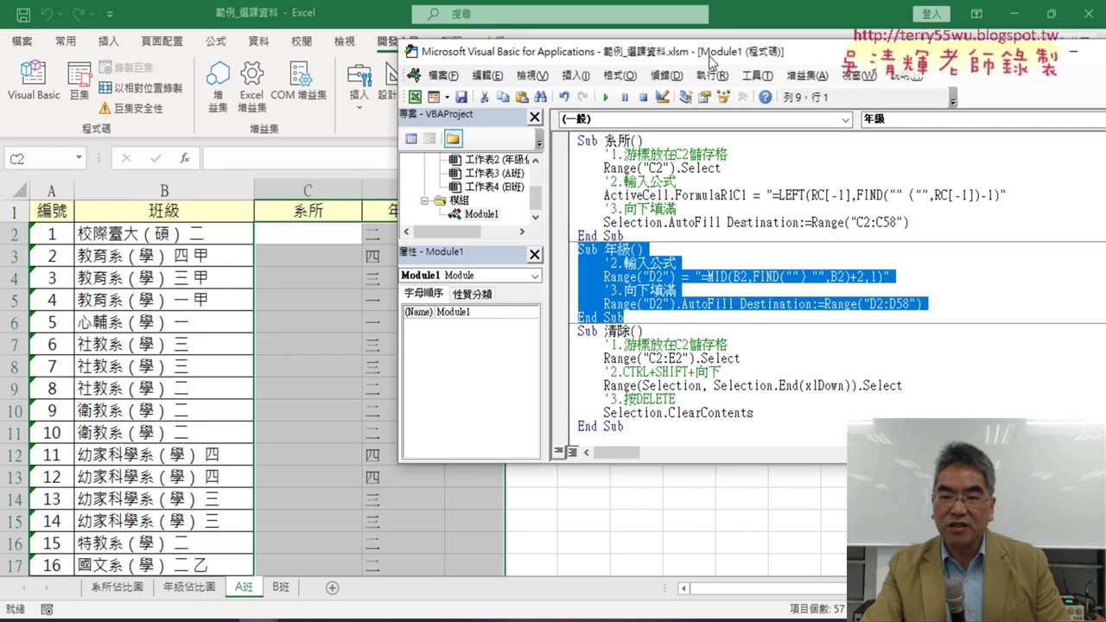
{"action": "left_click", "coordinate": [754, 245]}
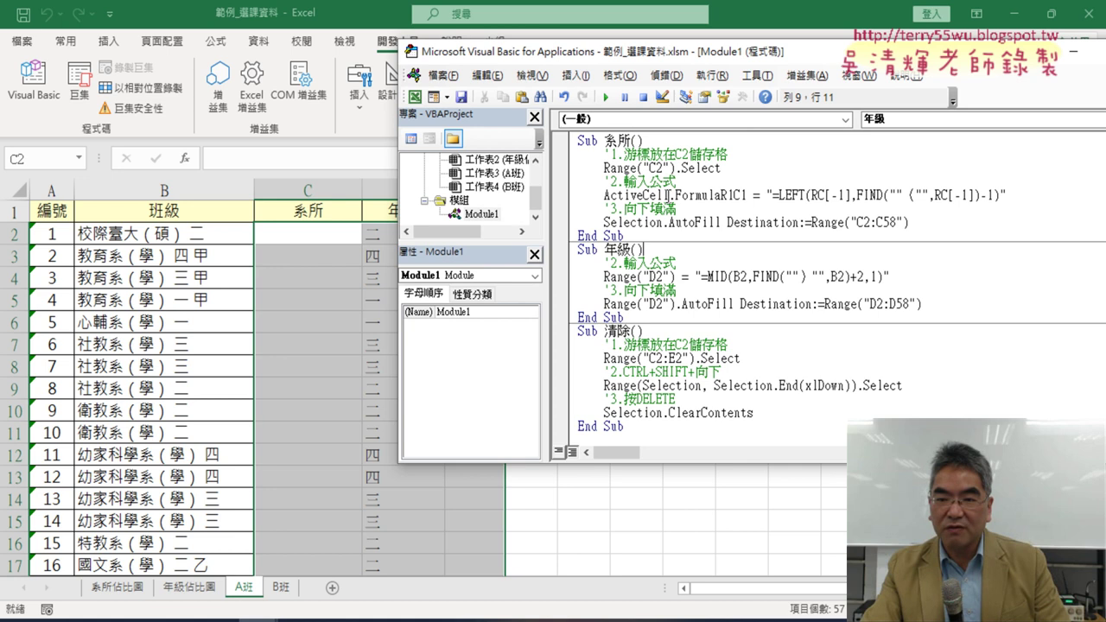
{"action": "left_click_drag", "start_coordinate": [667, 195], "coordinate": [624, 196]}
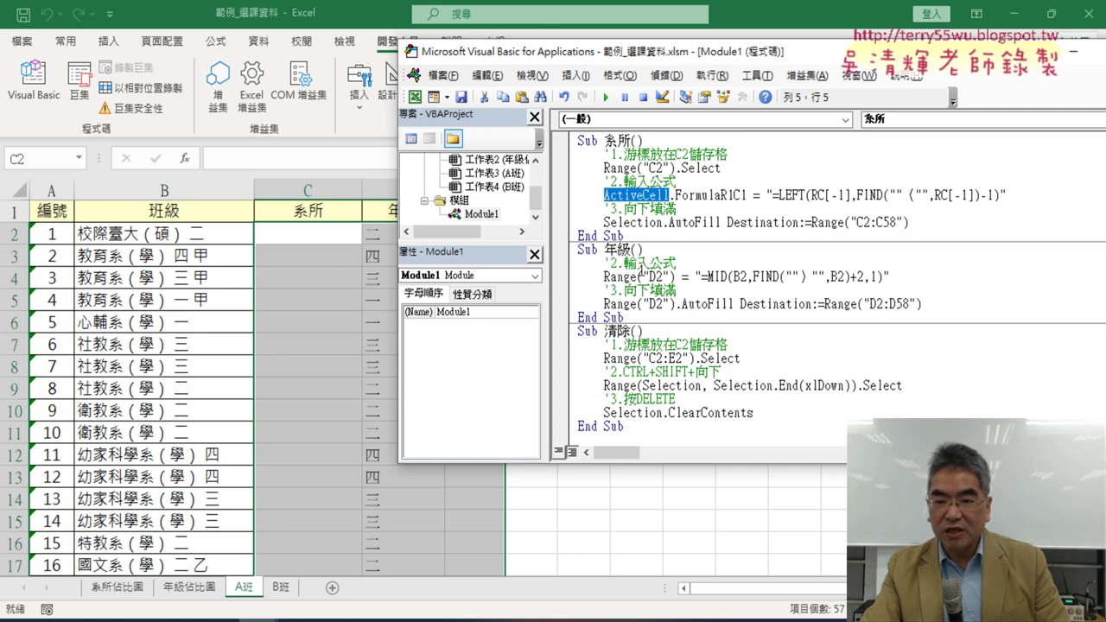
{"action": "left_click_drag", "start_coordinate": [603, 222], "coordinate": [665, 222]}
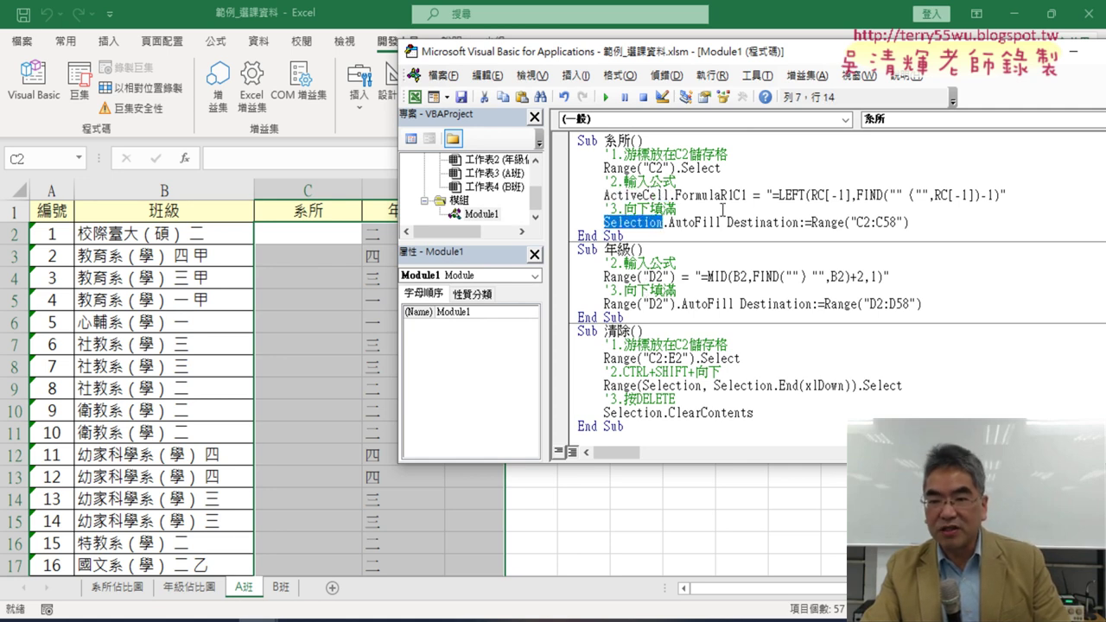
{"action": "left_click_drag", "start_coordinate": [676, 195], "coordinate": [742, 195]}
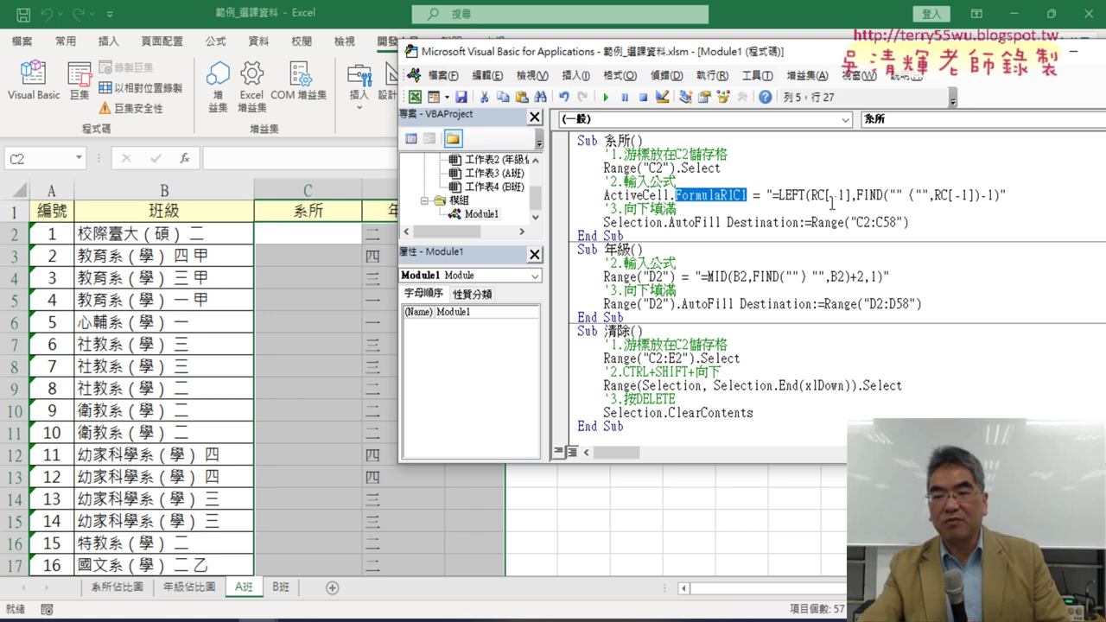
{"action": "left_click", "coordinate": [793, 278]}
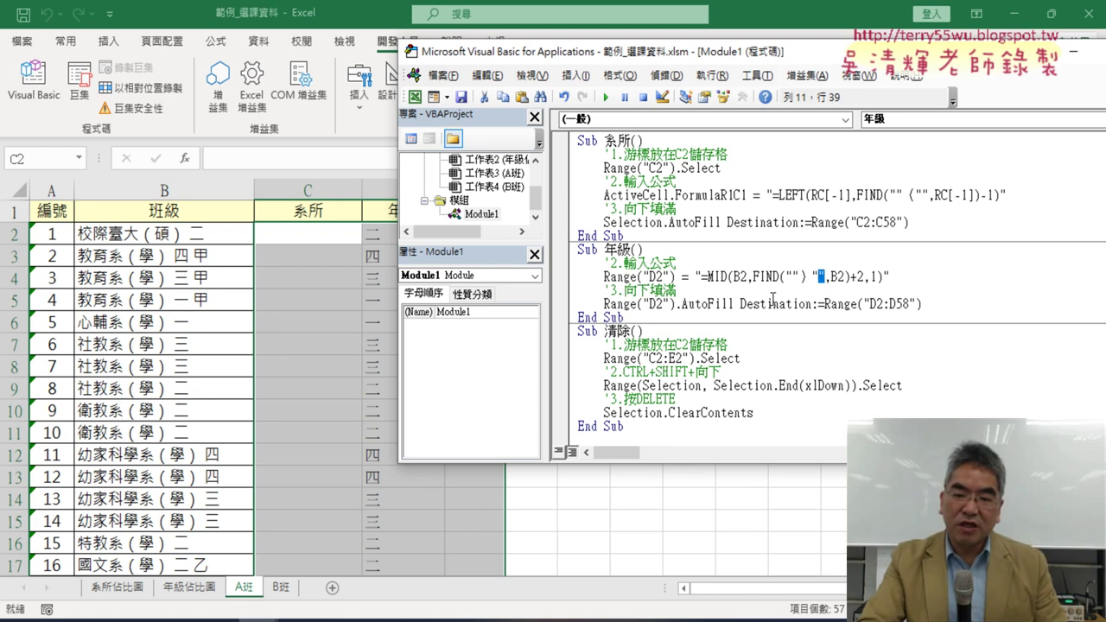
Select Sub 年級 through End Sub and copy it.
{"action": "left_click_drag", "start_coordinate": [624, 317], "coordinate": [566, 258]}
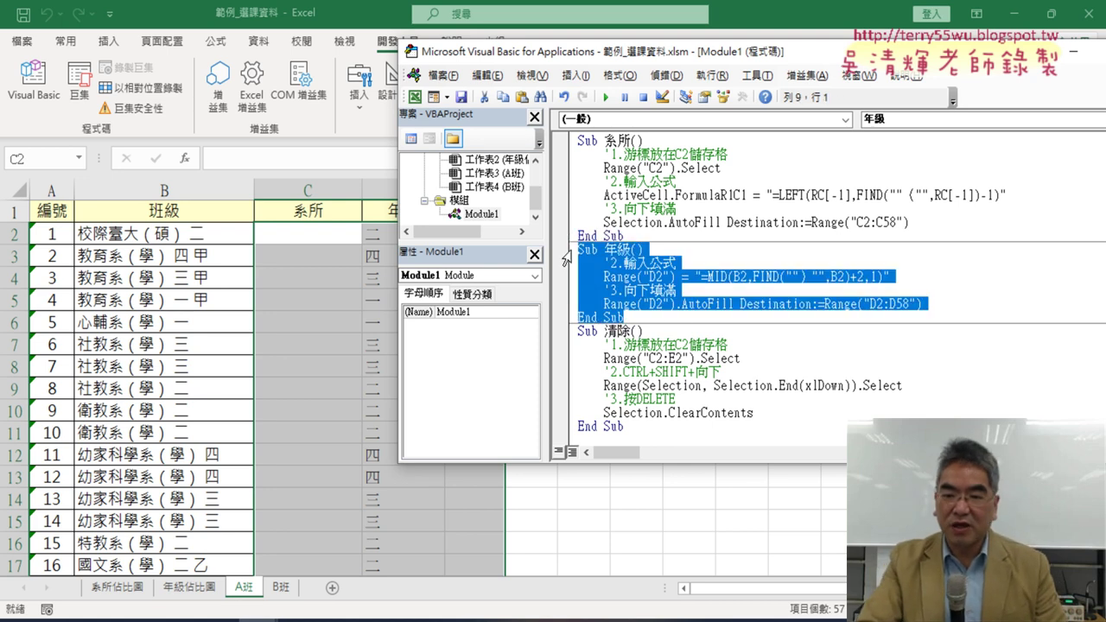
{"action": "right_click", "coordinate": [702, 275]}
{"action": "left_click", "coordinate": [726, 306]}
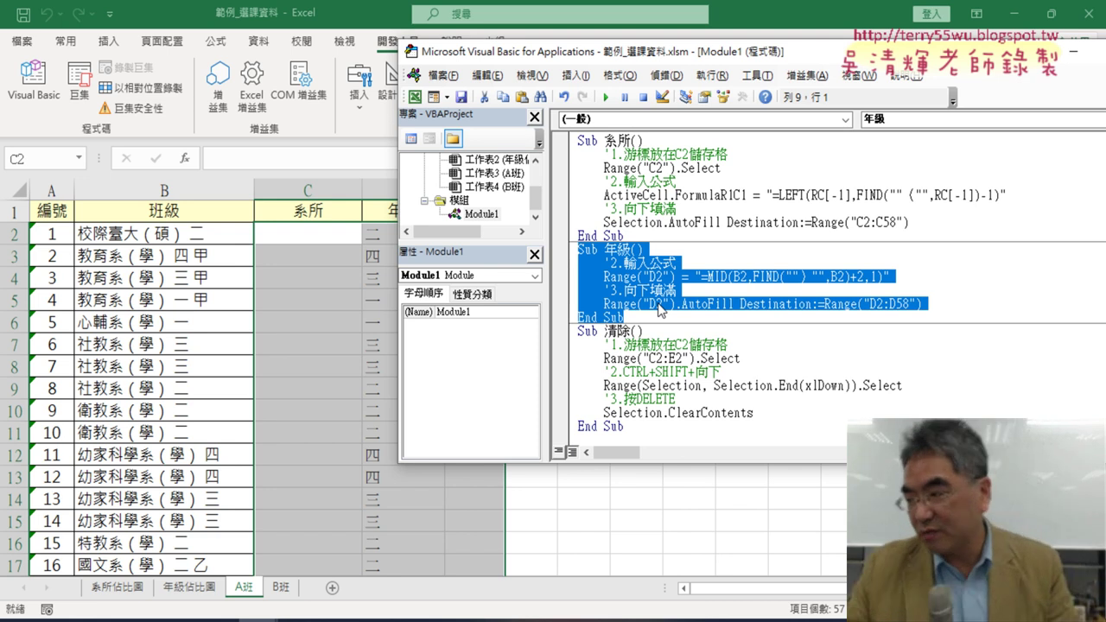